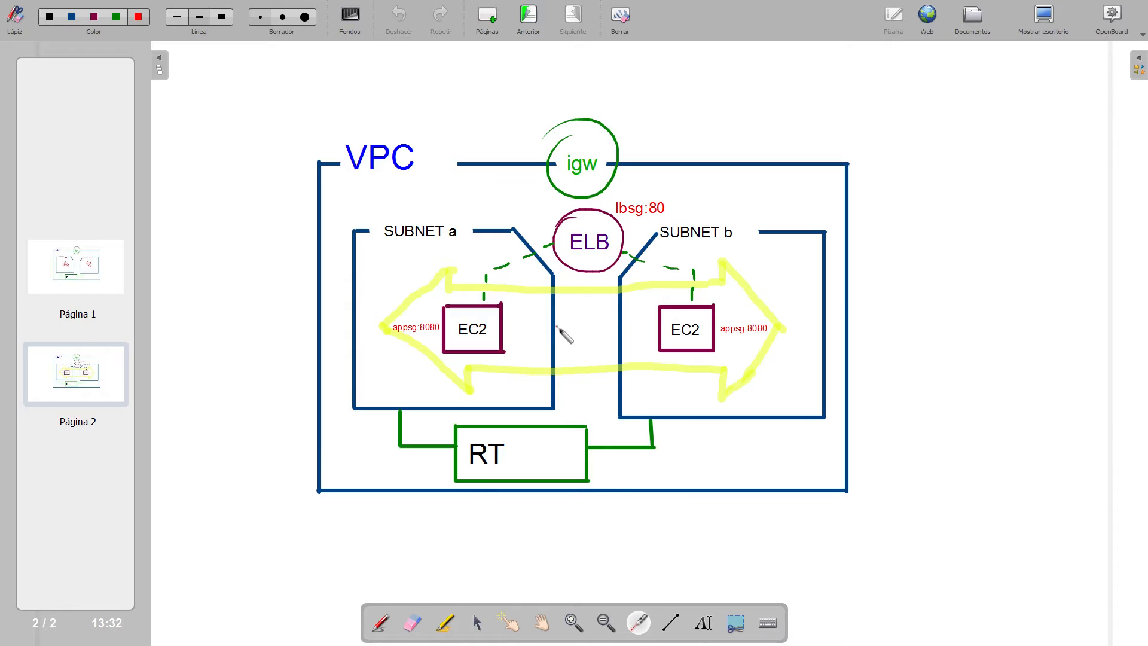
click(472, 252)
mouse_move(584, 239)
mouse_down()
mouse_move(581, 216)
mouse_move(605, 217)
mouse_move(611, 245)
mouse_up()
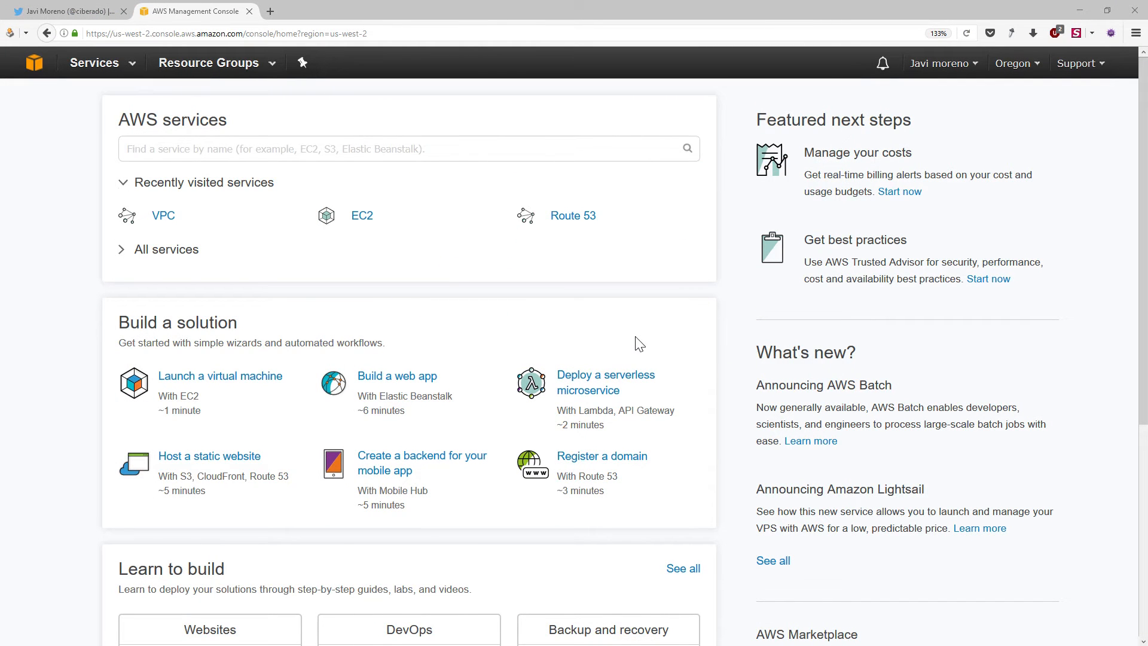
click(1019, 76)
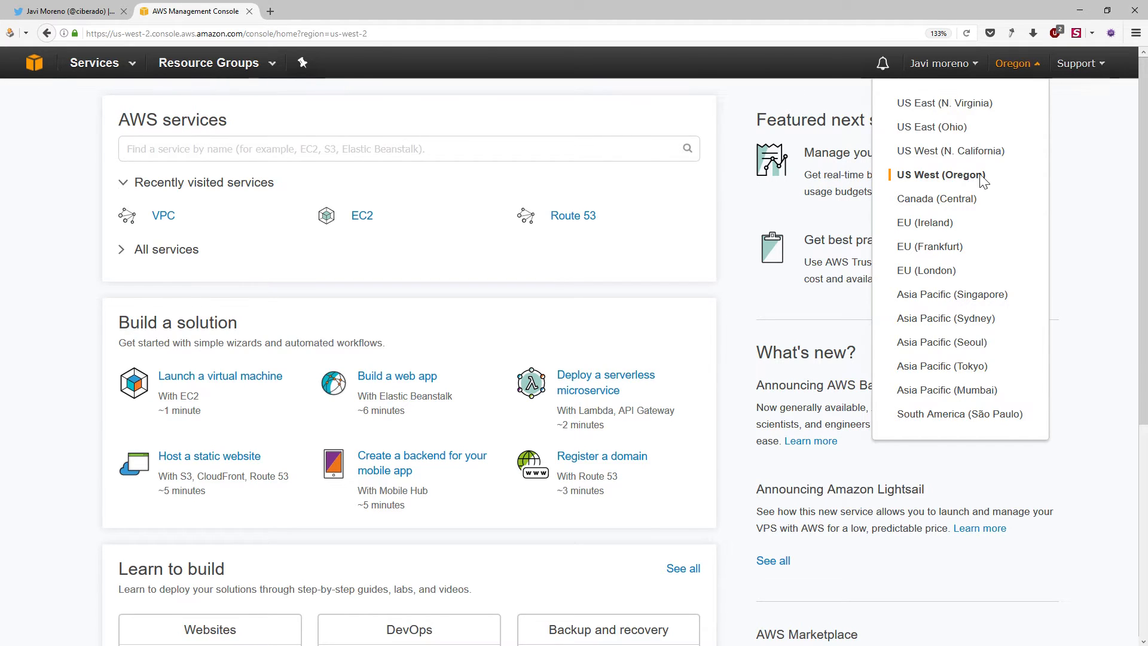
click(85, 192)
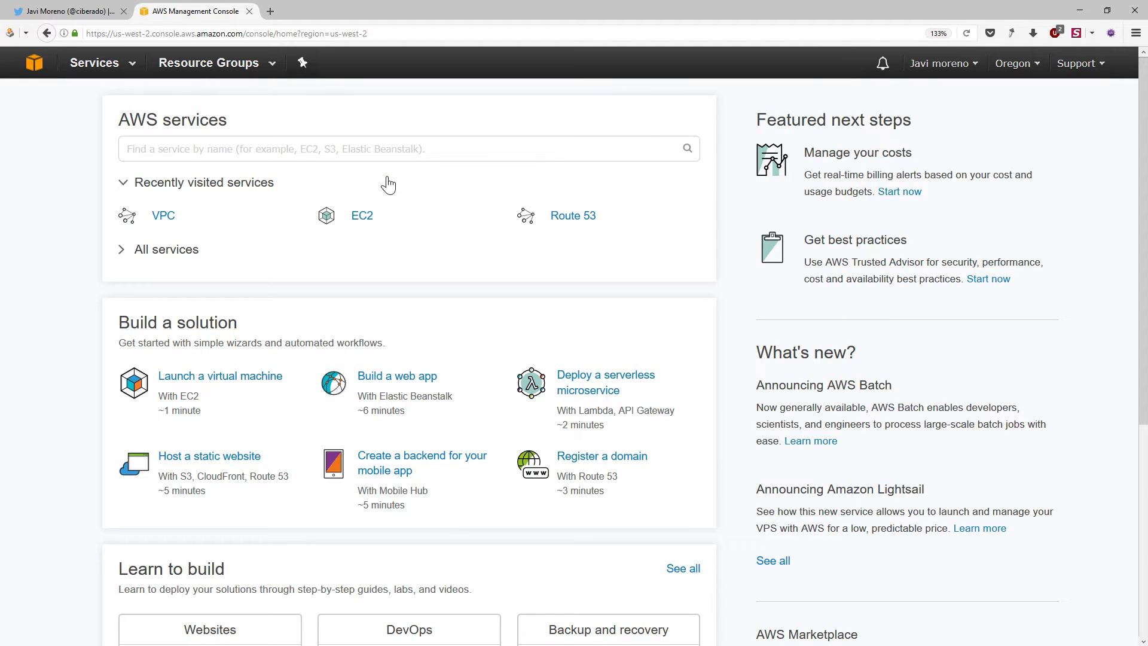
Search the AWS services for "vpc" and open the VPC service
click(395, 151)
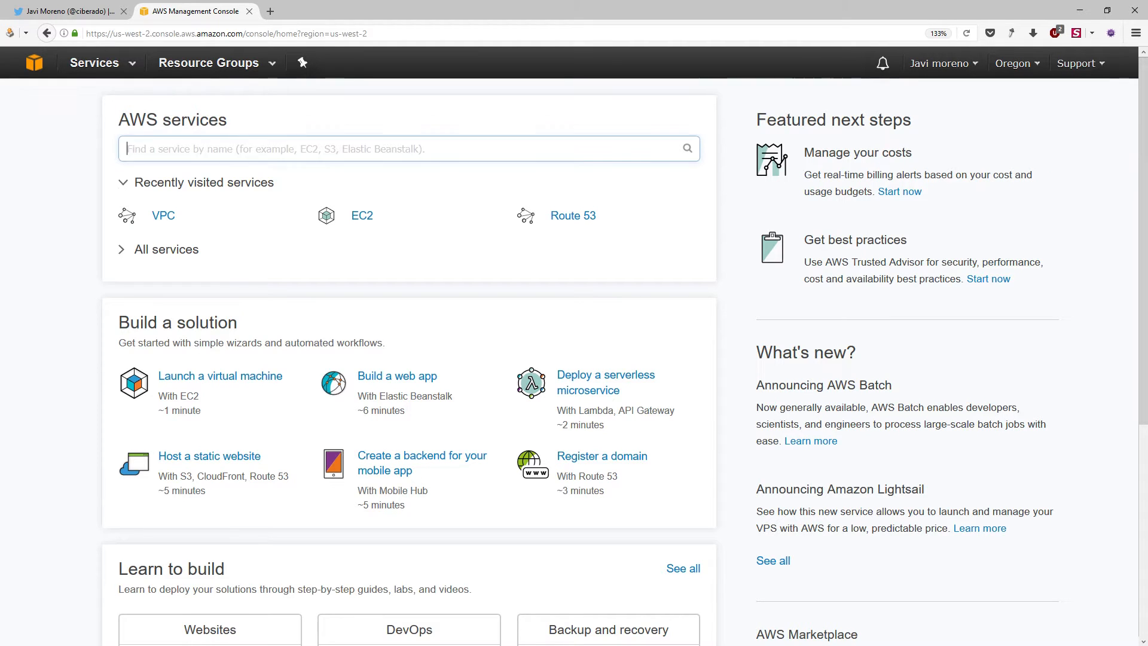
text(vpc)
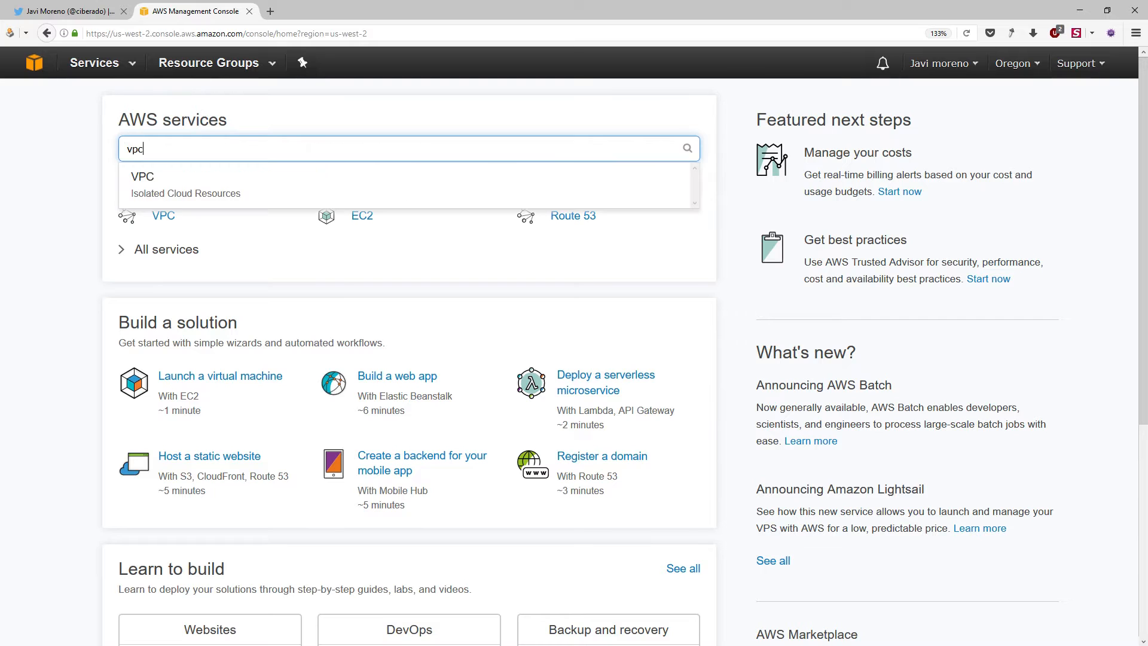
click(165, 194)
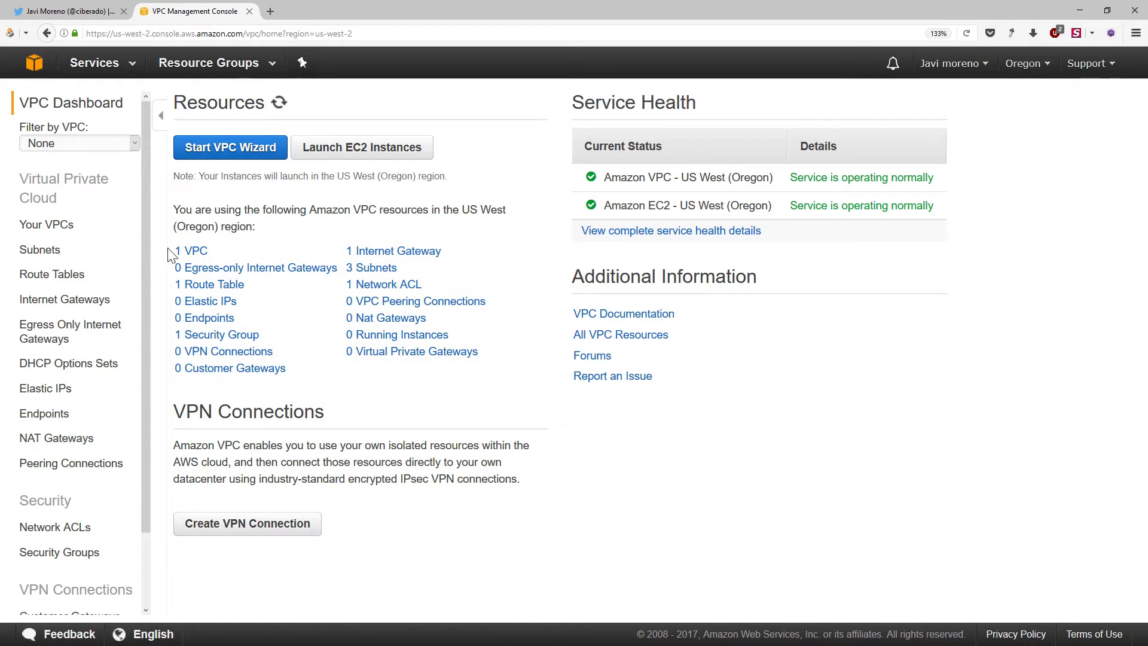
Create a VPC named pokemon-vpc with the IPv4 CIDR block 10.0.0.0/16, no IPv6 block and default tenancy
click(46, 225)
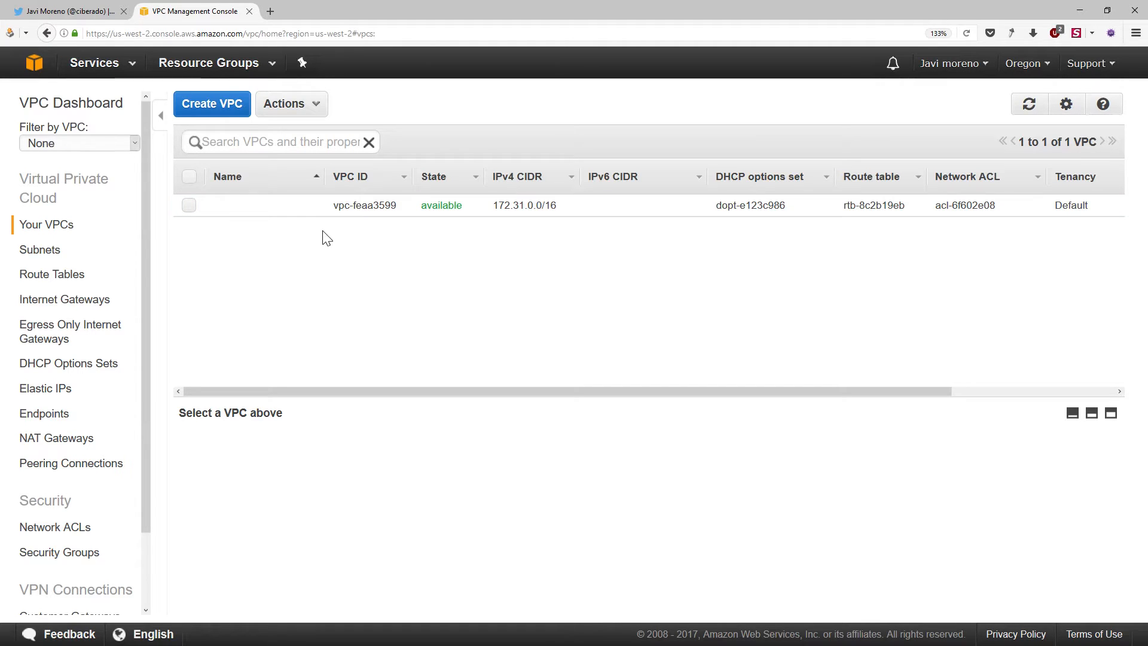
click(215, 105)
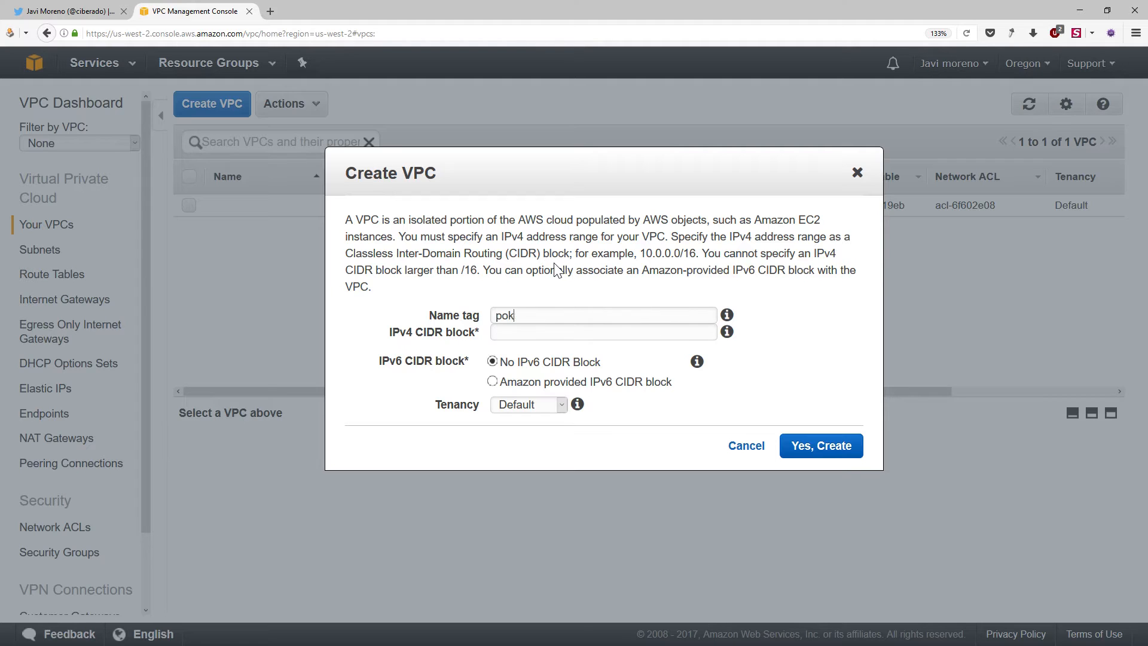
text(pokemon-vpc)
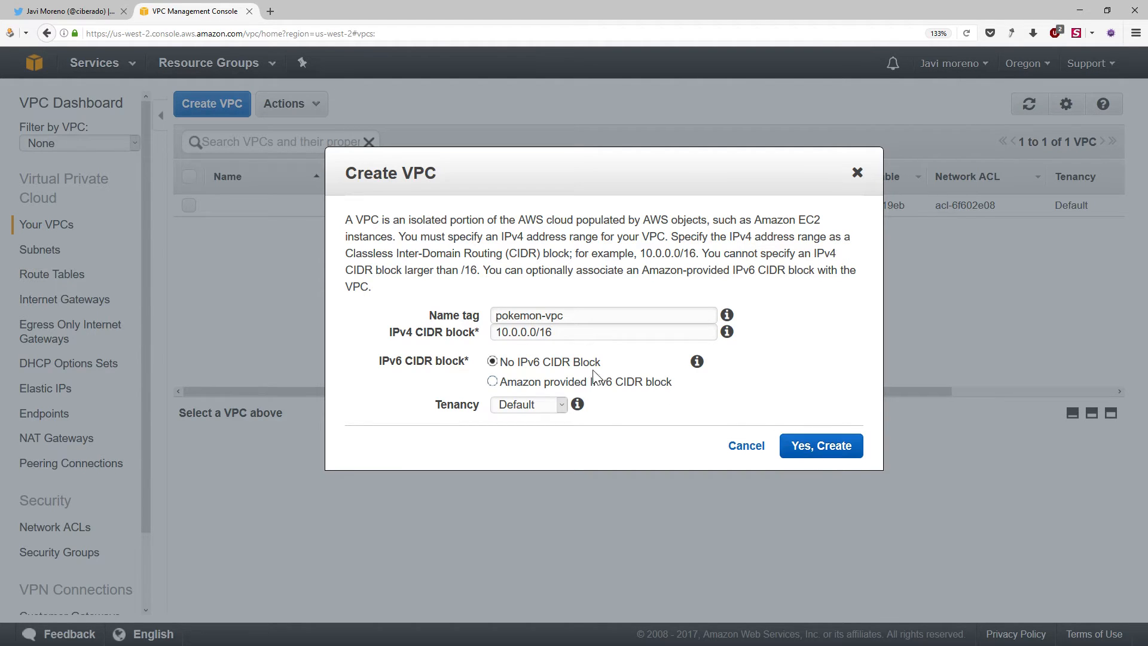
key(ctrl+a)
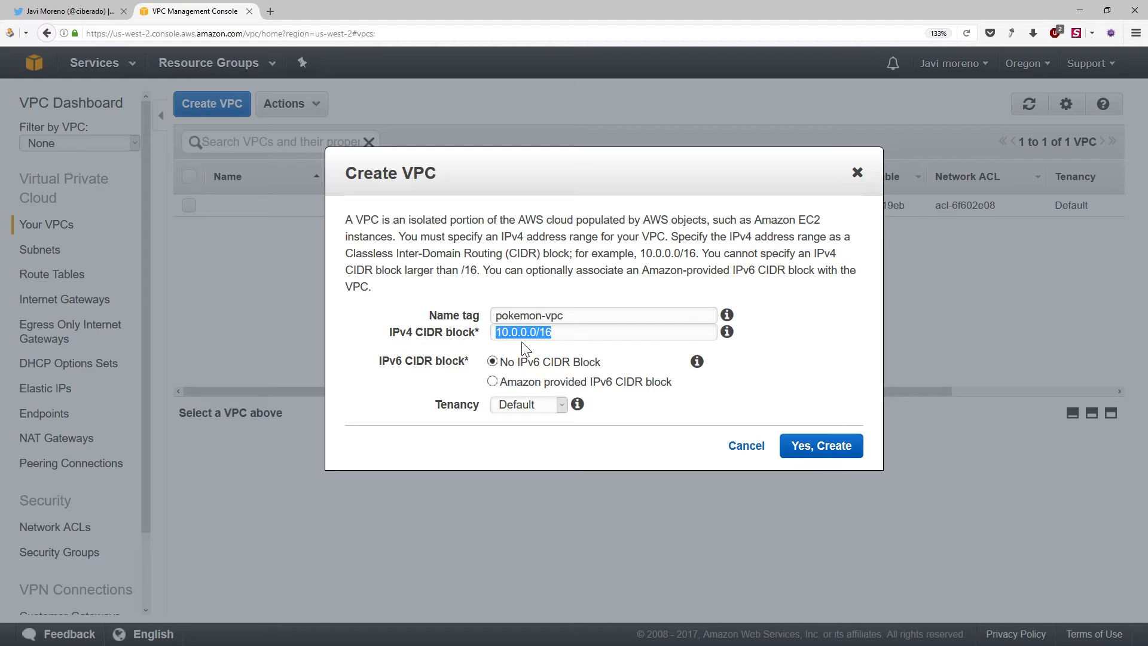
drag(495, 331, 517, 333)
click(819, 445)
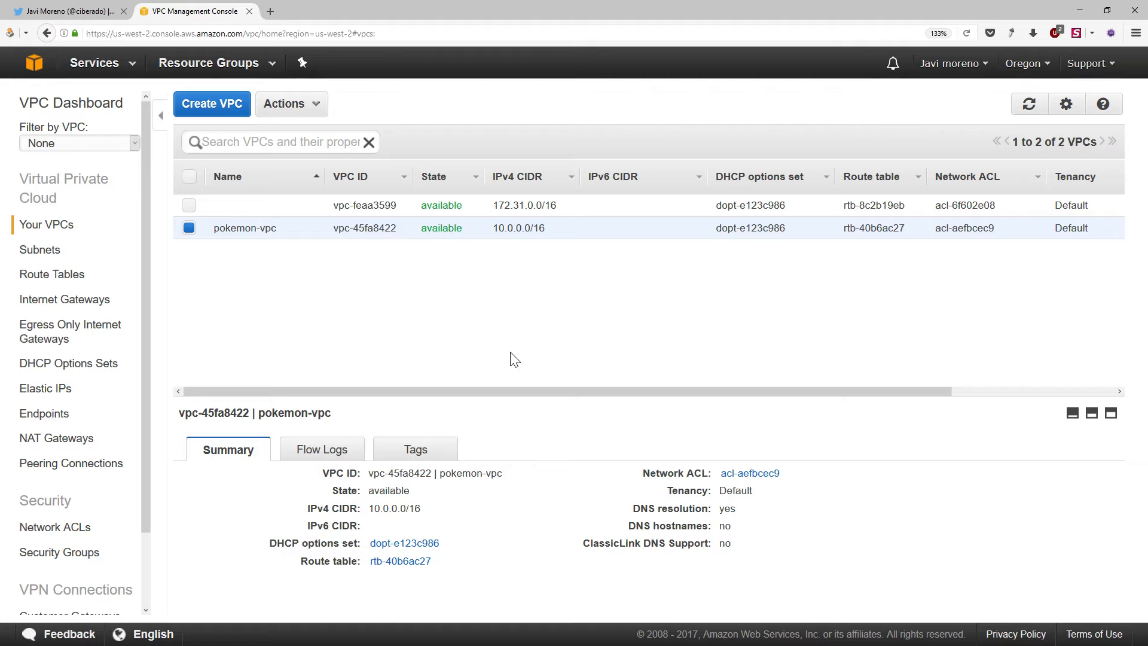
Start a new subnet named "public a" and assign it to pokemon-vpc
click(52, 254)
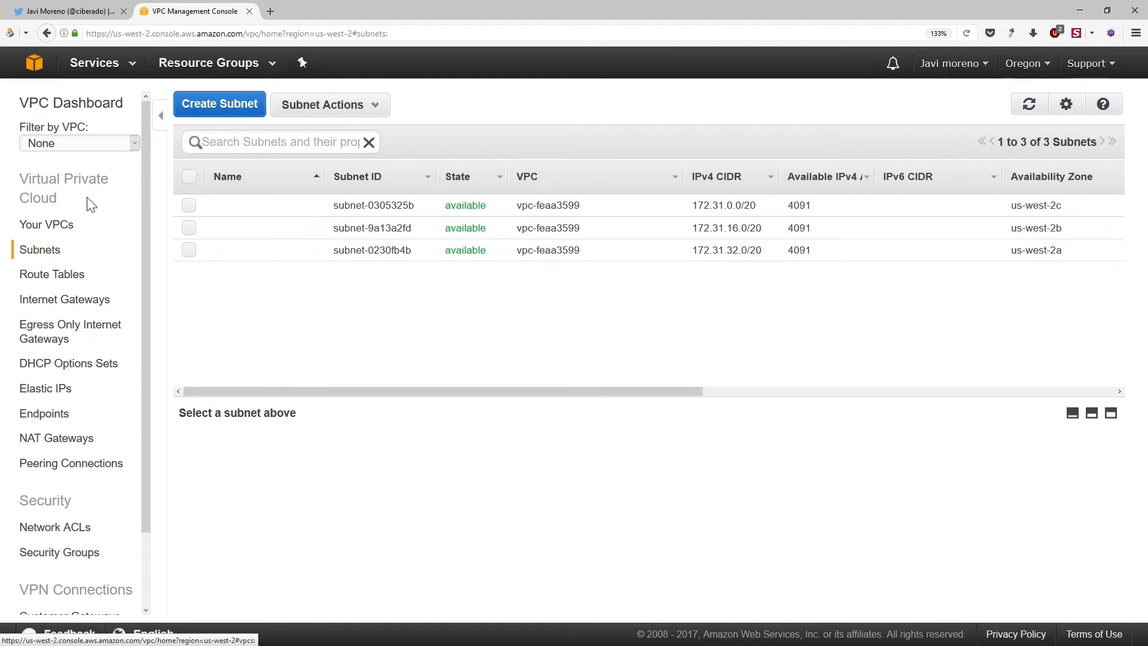
click(224, 102)
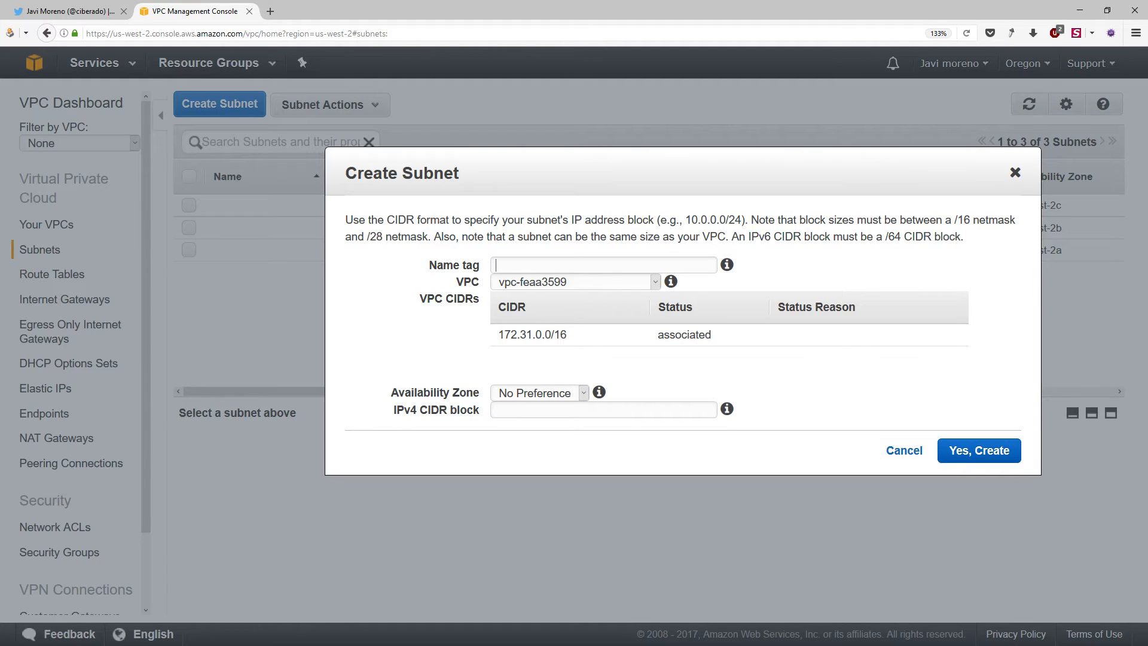
text(pubi)
click(524, 283)
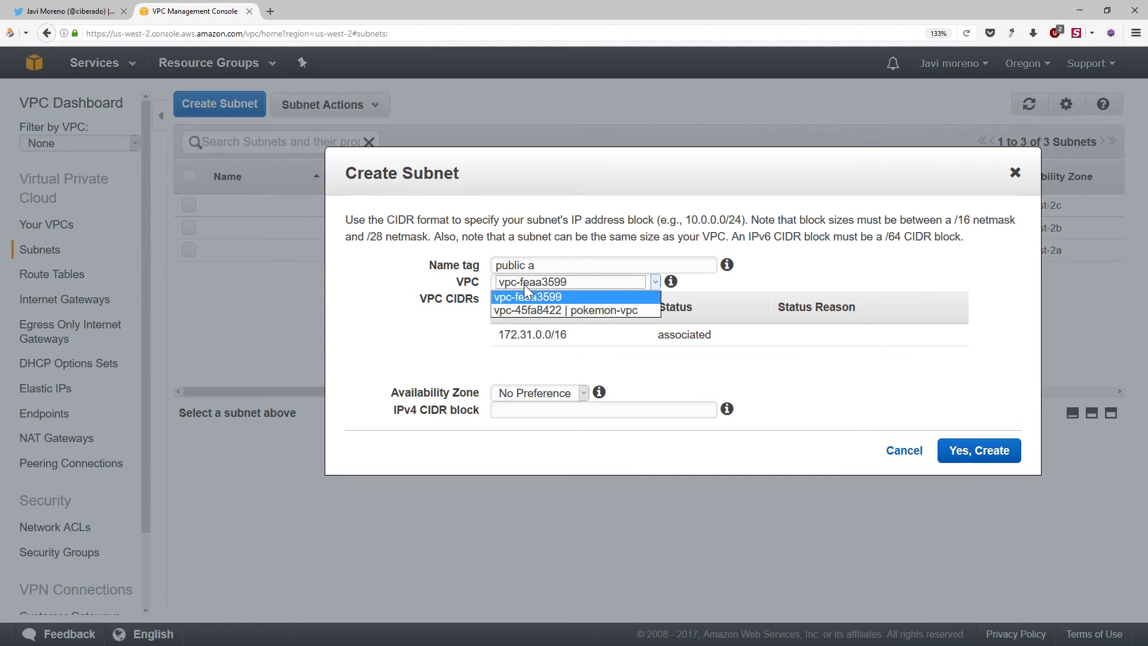
click(578, 309)
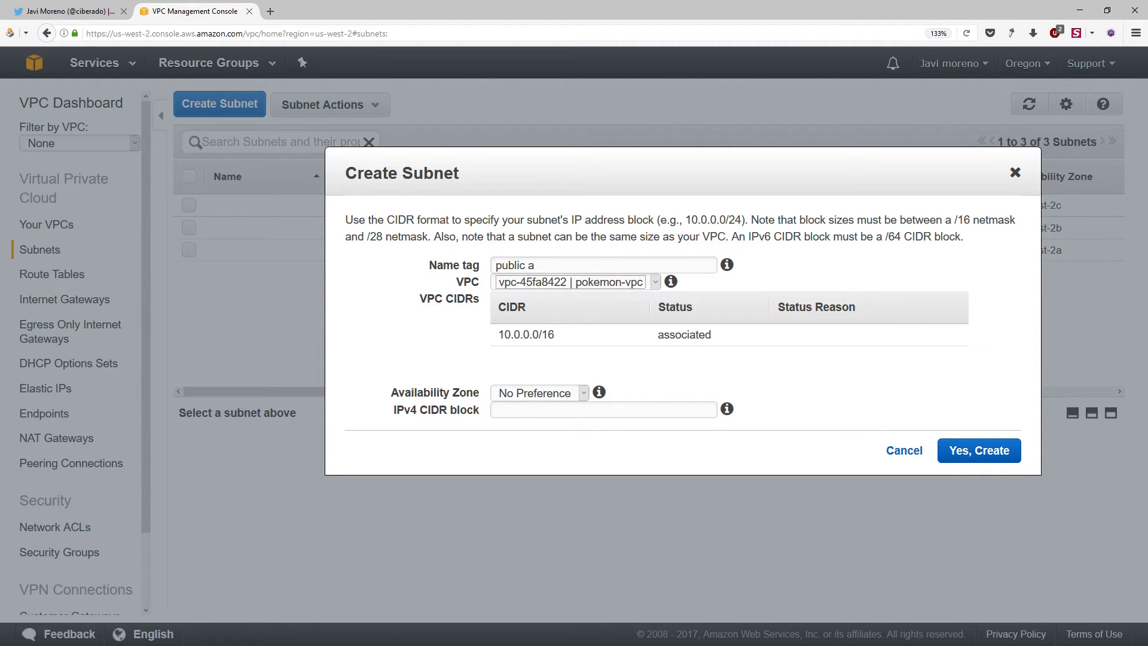
Set the new subnet's IPv4 CIDR block to 10.0.20.0/24, leaving the availability zone at No Preference
click(538, 265)
key(ctrl+a)
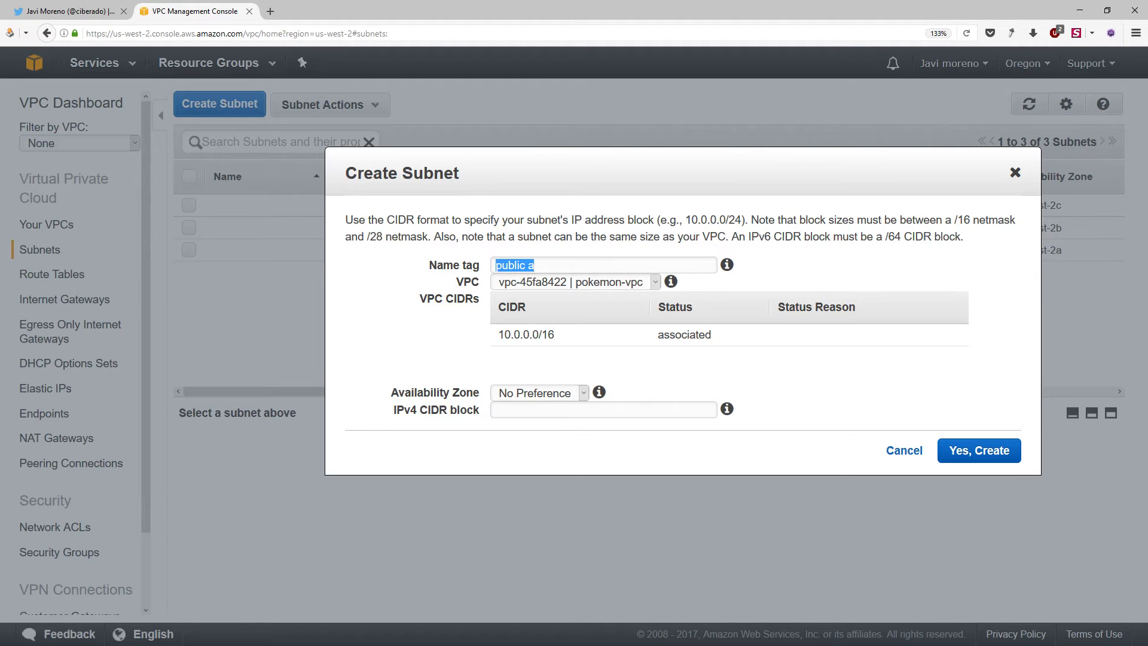
click(538, 265)
text(10.0.20.0/24)
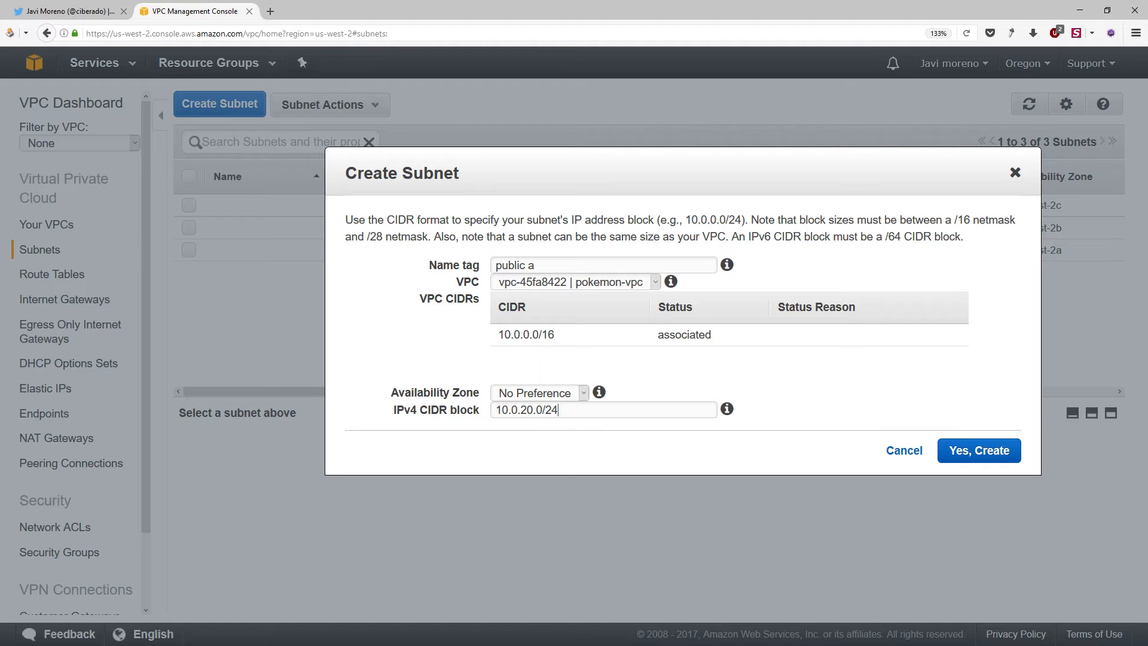
Check the segments of the entered IPv4 CIDR block and create the public a subnet
key(shift+Left)
key(shift+Left)
key(shift+Left)
key(shift+Left)
key(shift+Left)
key(shift+Left)
key(shift+Left)
key(shift+Left)
key(shift+Left)
key(Left)
key(Left)
key(Left)
key(shift+Right)
click(567, 403)
drag(542, 410, 495, 410)
click(521, 410)
click(962, 456)
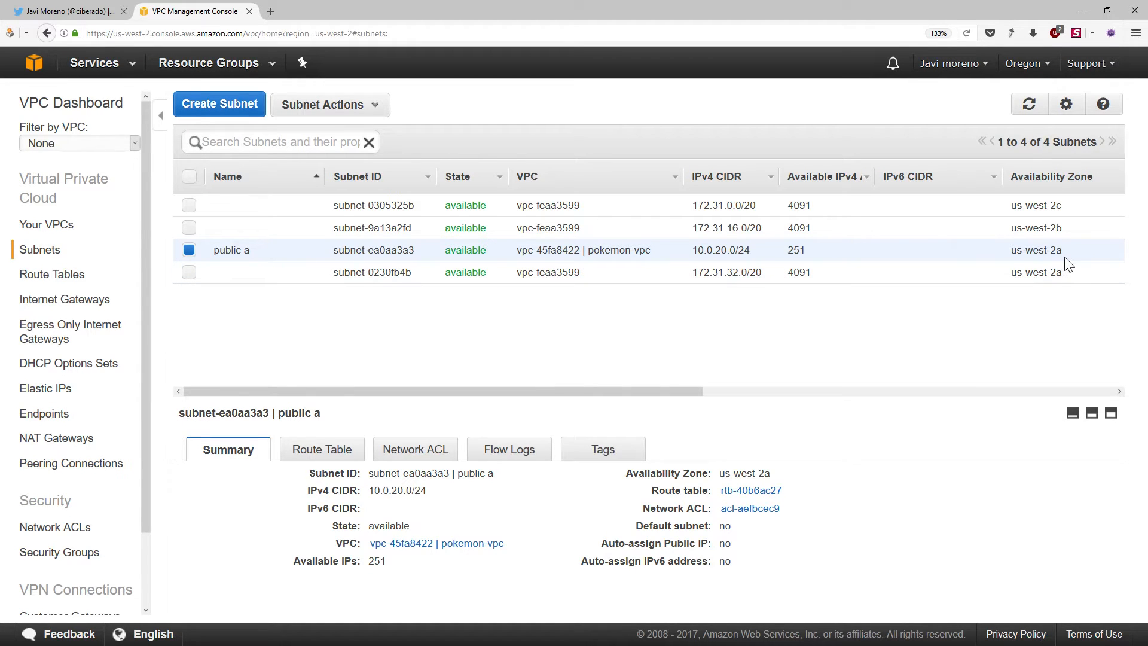
Start a second subnet named "public b" in pokemon-vpc, with the availability zone us-west-2b
drag(1063, 251, 1012, 253)
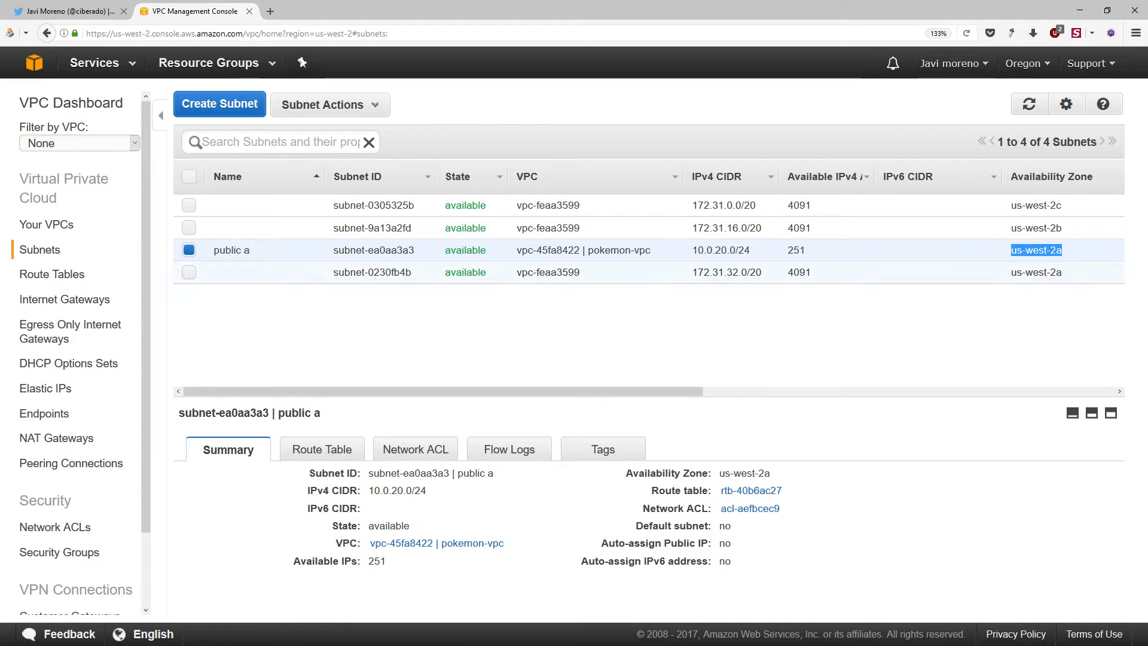
click(180, 108)
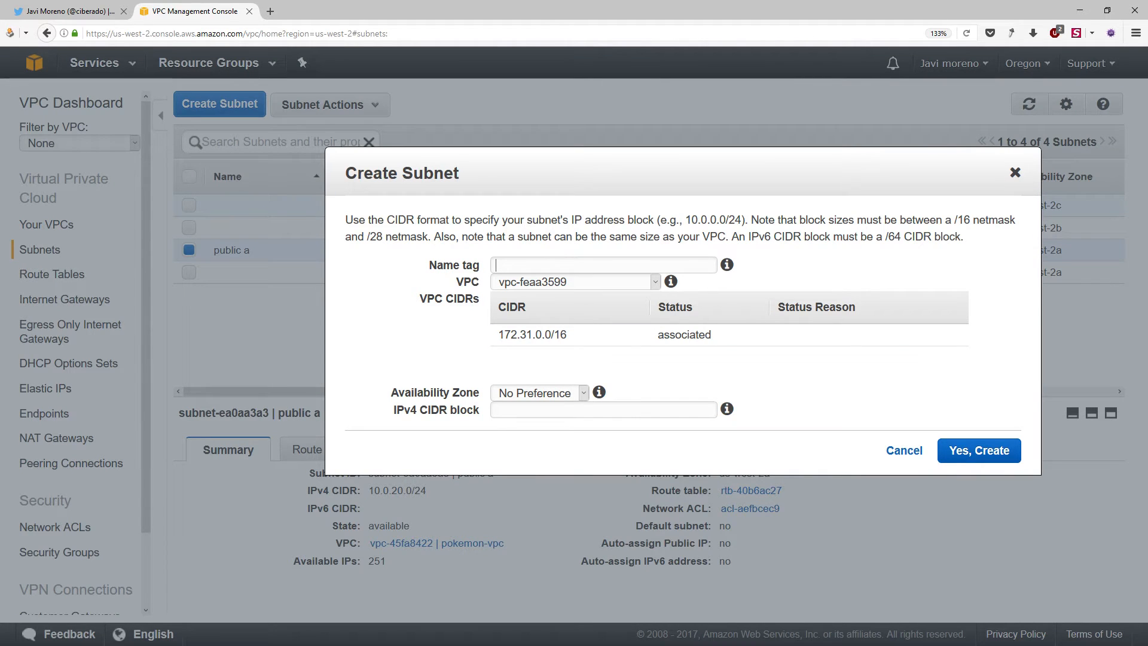
text(public b)
click(566, 279)
click(603, 308)
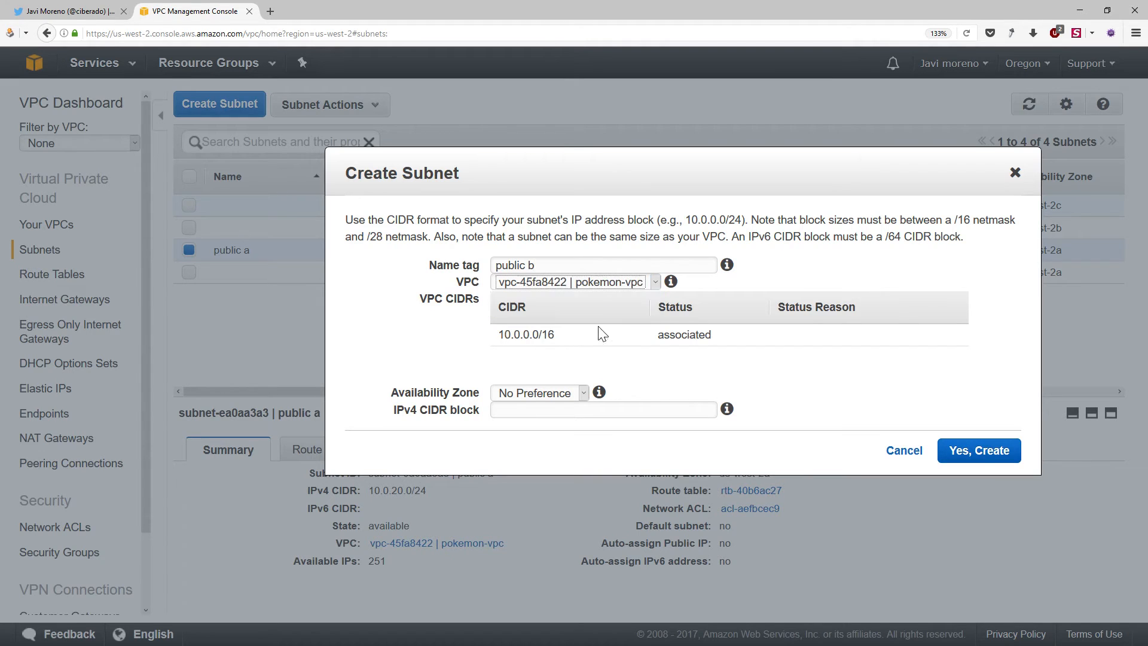
click(551, 399)
click(569, 431)
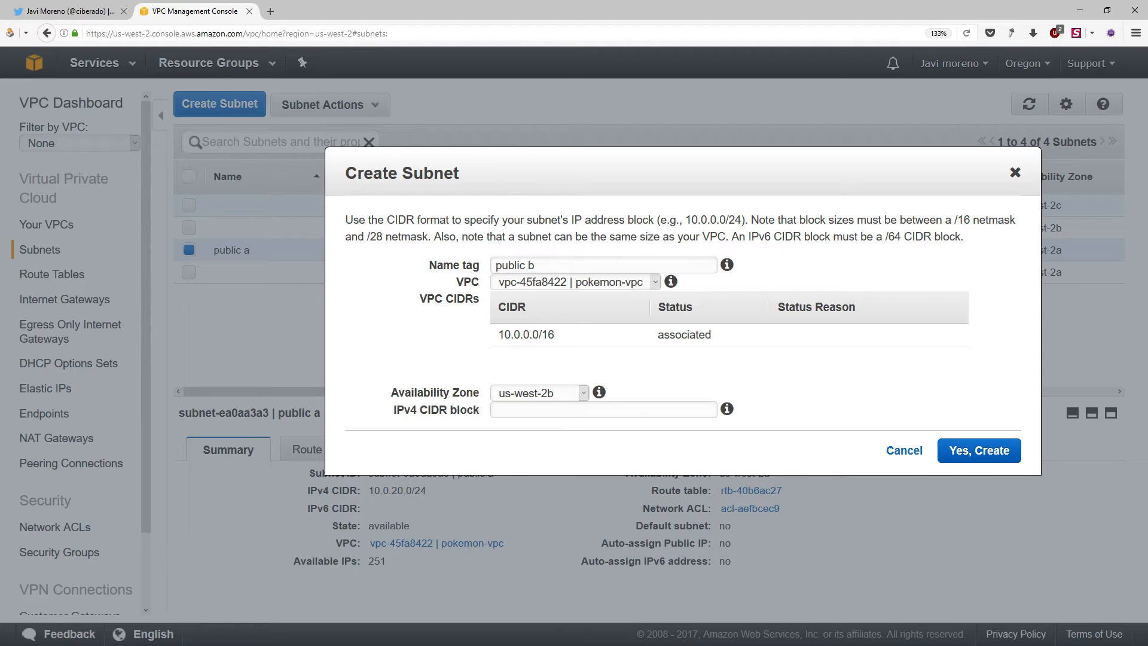
Set the public b subnet's IPv4 CIDR block to 10.0.21.0/24 and create the subnet
text(10.20)
key(BackSpace)
key(BackSpace)
text(0.20.)
key(BackSpace)
key(BackSpace)
text(2)
key(BackSpace)
text(1.0/24)
drag(561, 410, 493, 410)
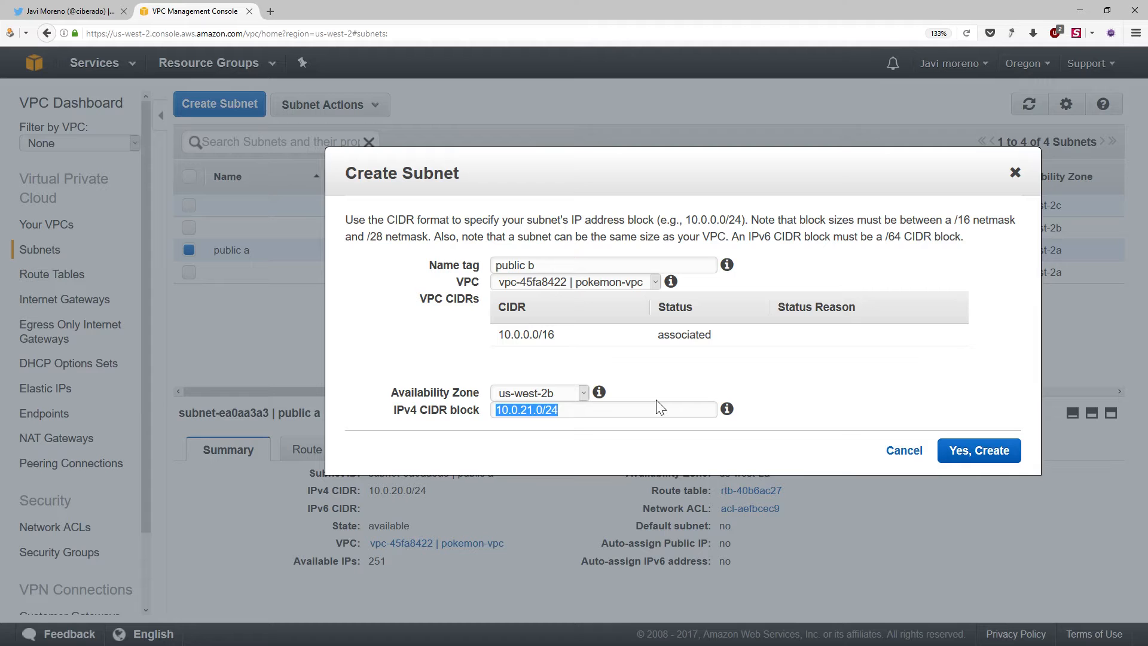
click(971, 453)
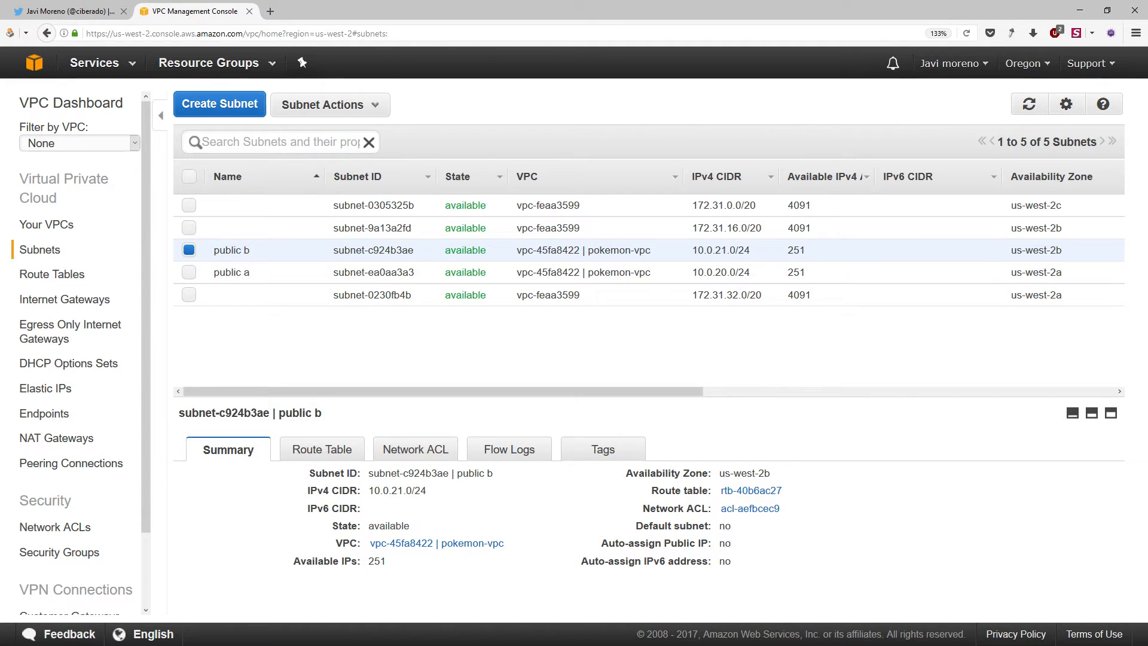
click(1067, 276)
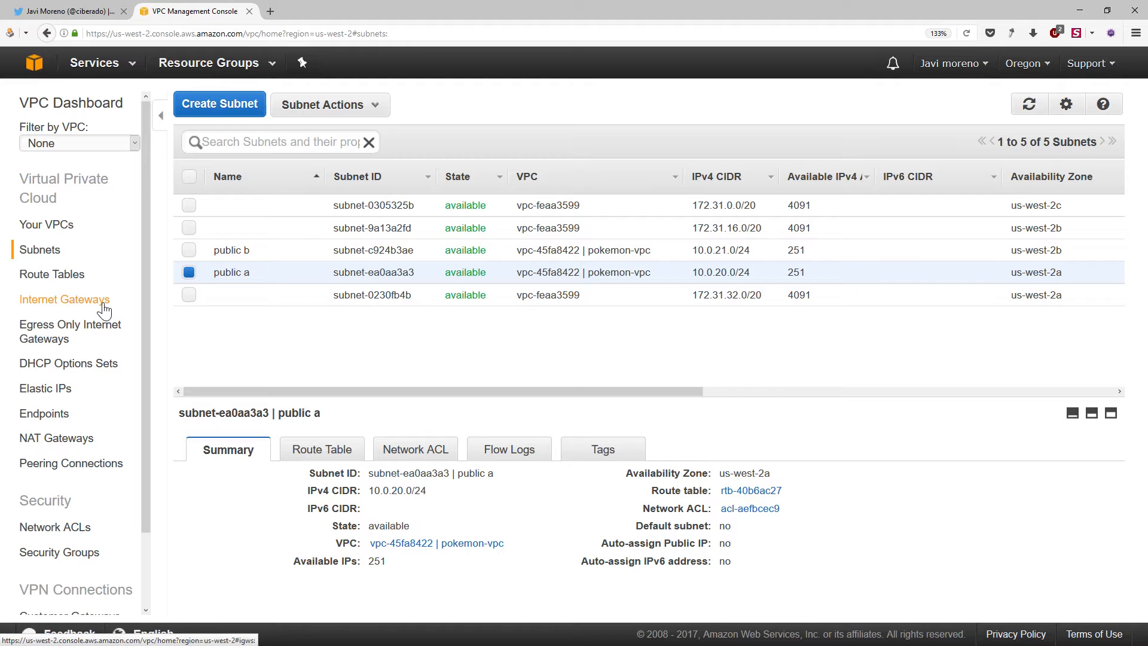
Create an internet gateway named "pokemon igw" and attach it to pokemon-vpc
click(79, 309)
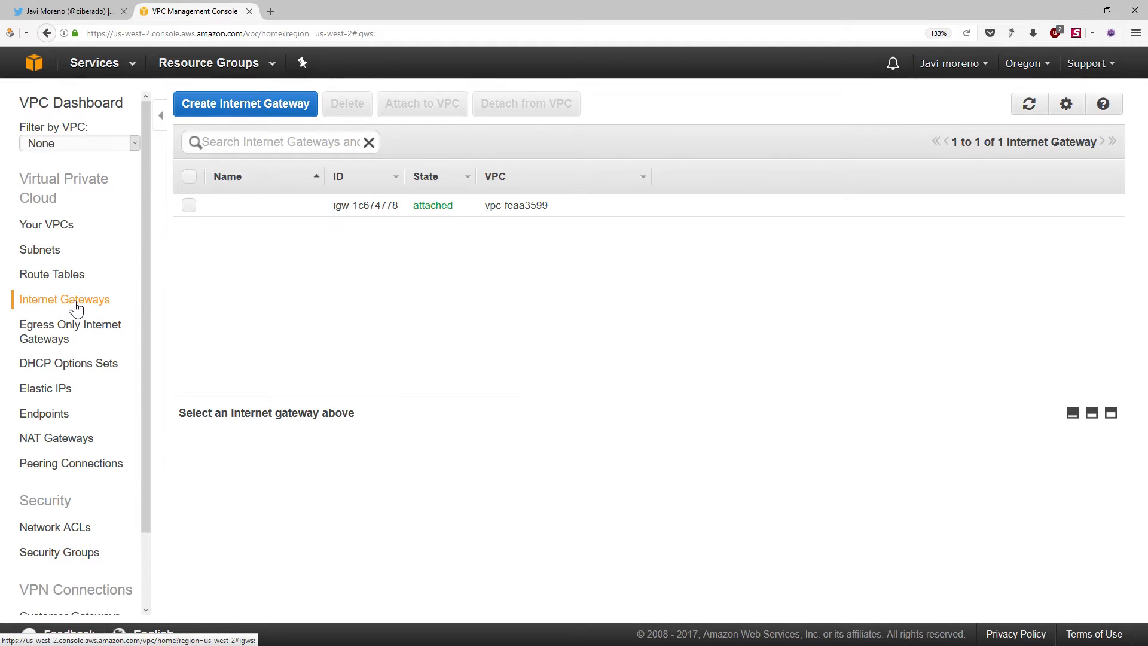
click(268, 108)
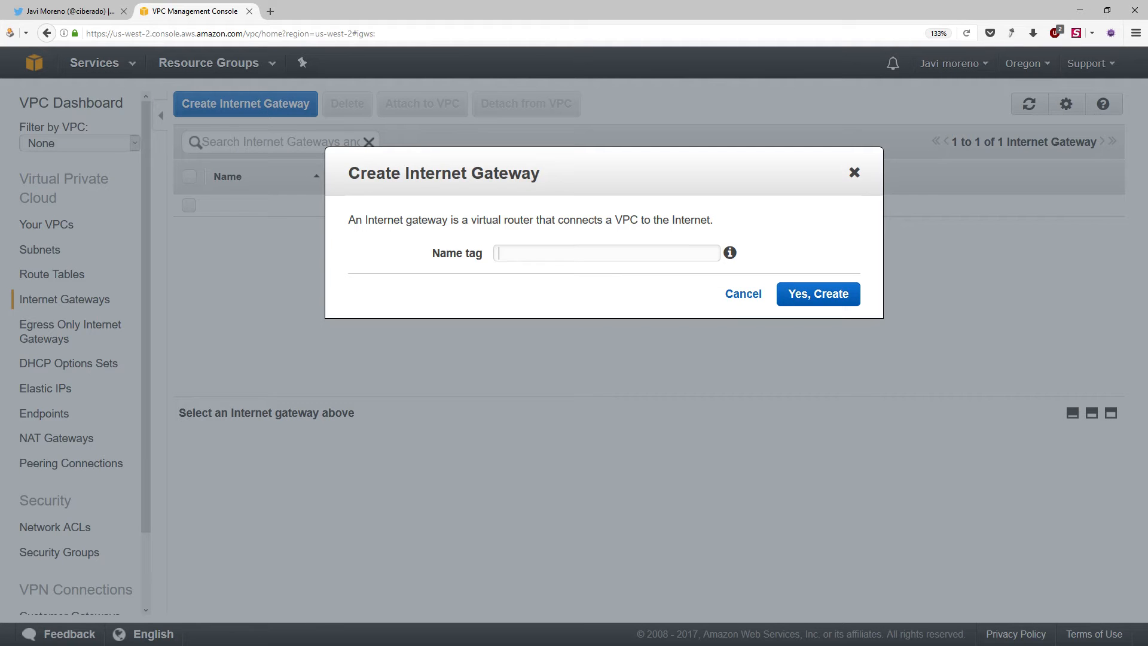
text(pokemon igw)
click(809, 294)
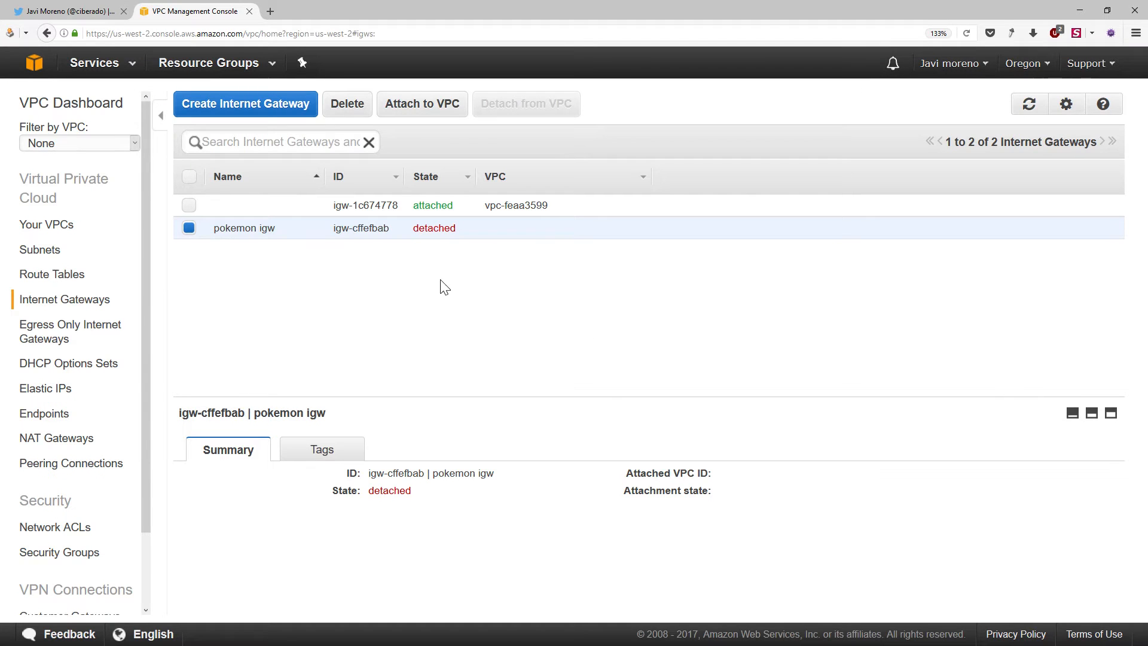
click(427, 111)
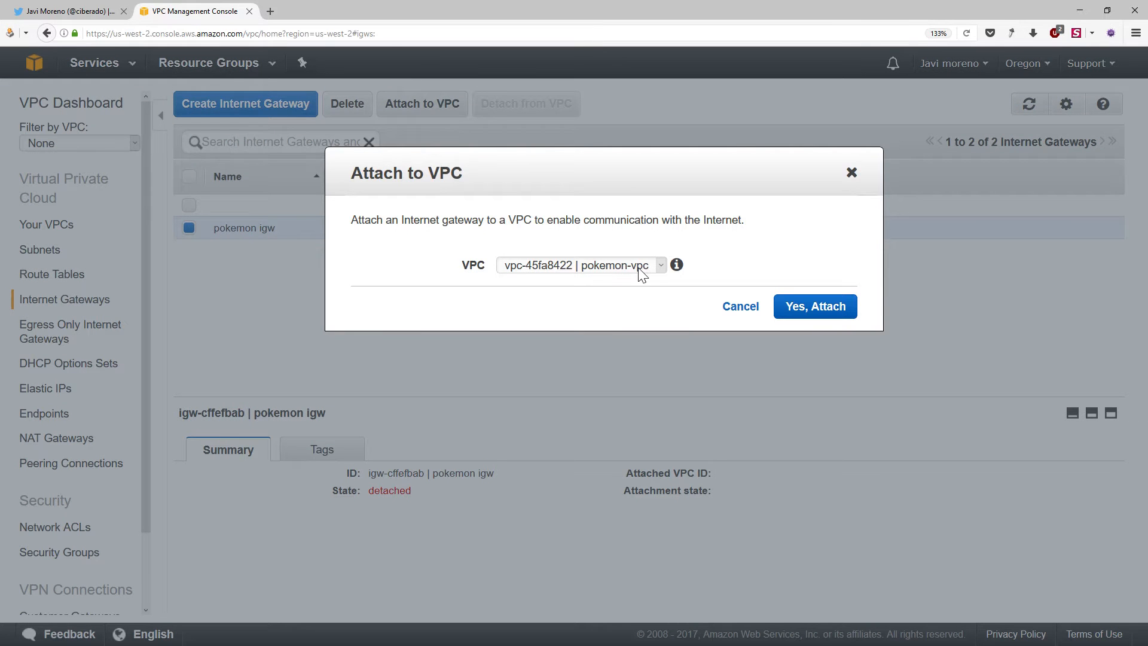
click(817, 308)
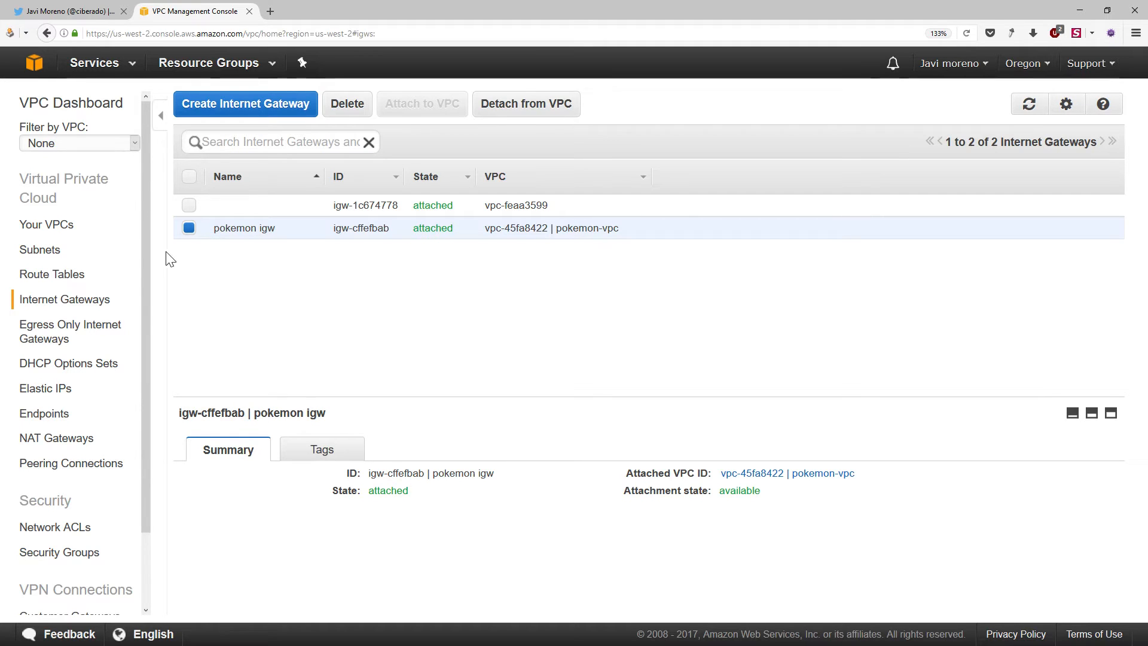
Compare the route tables associated with the public a and public b subnets
click(86, 253)
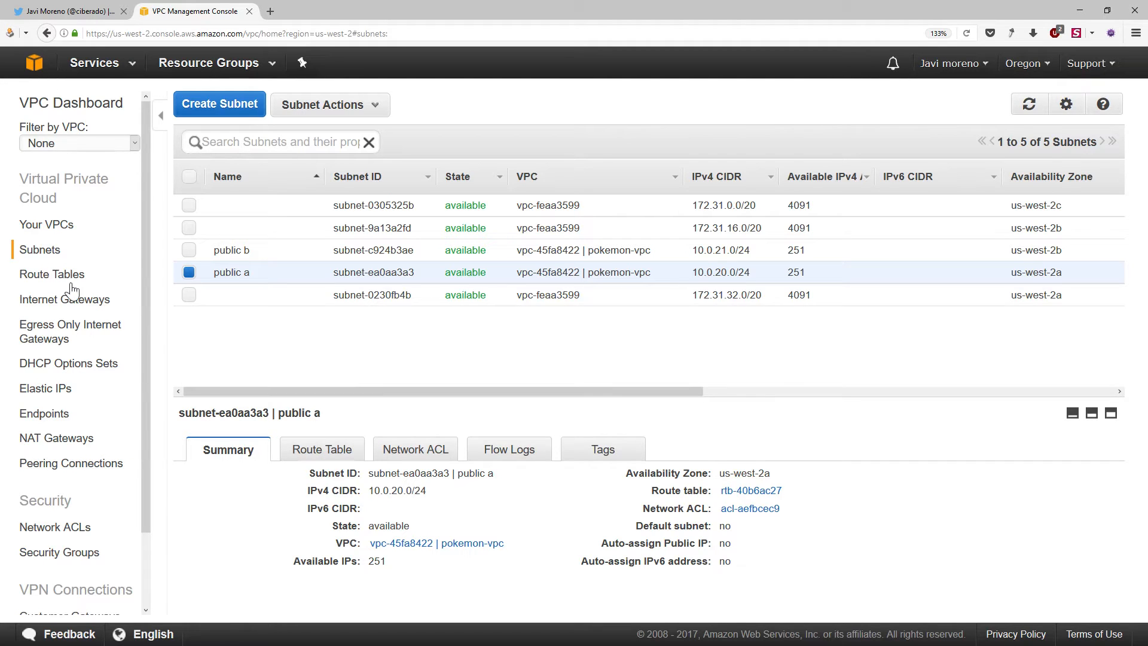
click(247, 280)
click(418, 328)
click(326, 455)
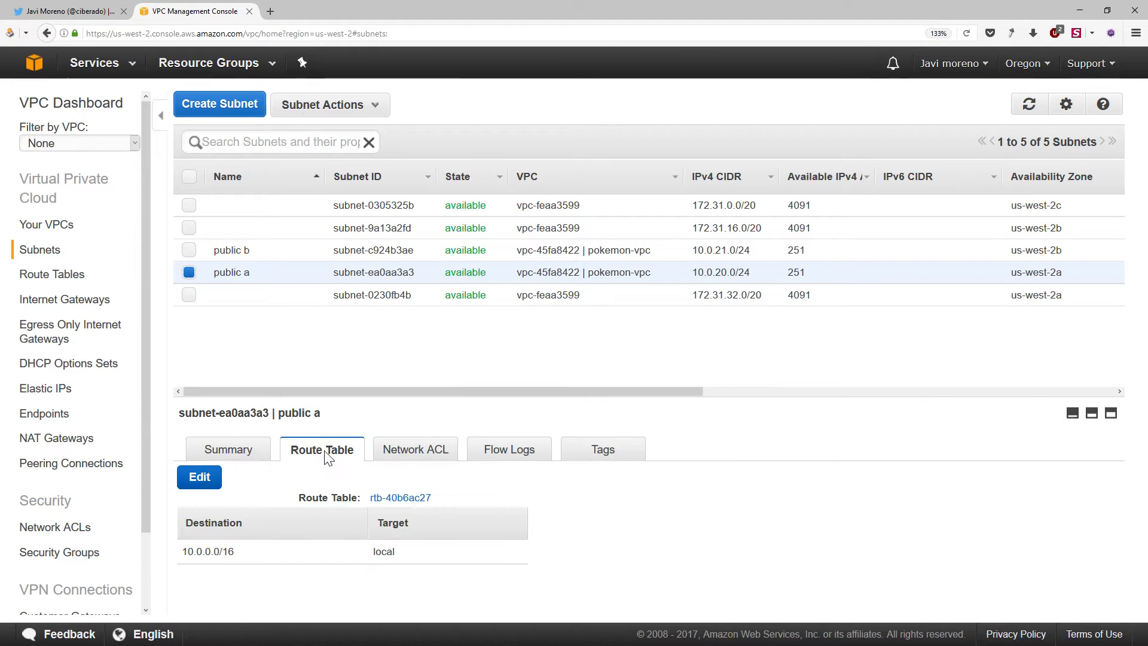
drag(433, 498, 368, 501)
click(429, 497)
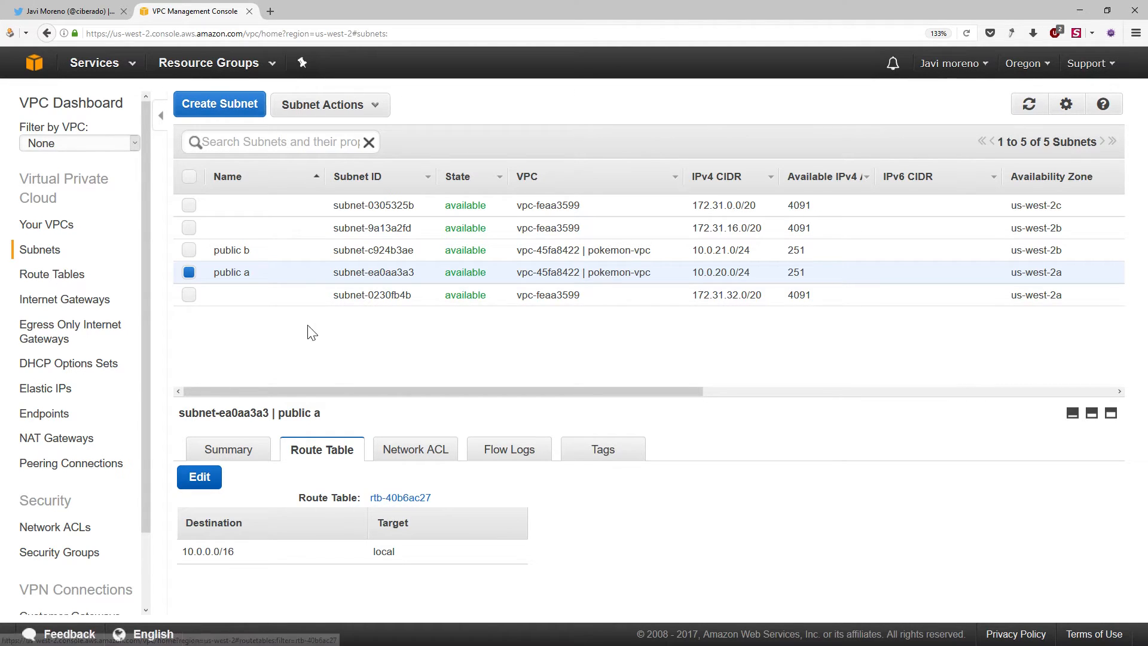
click(398, 252)
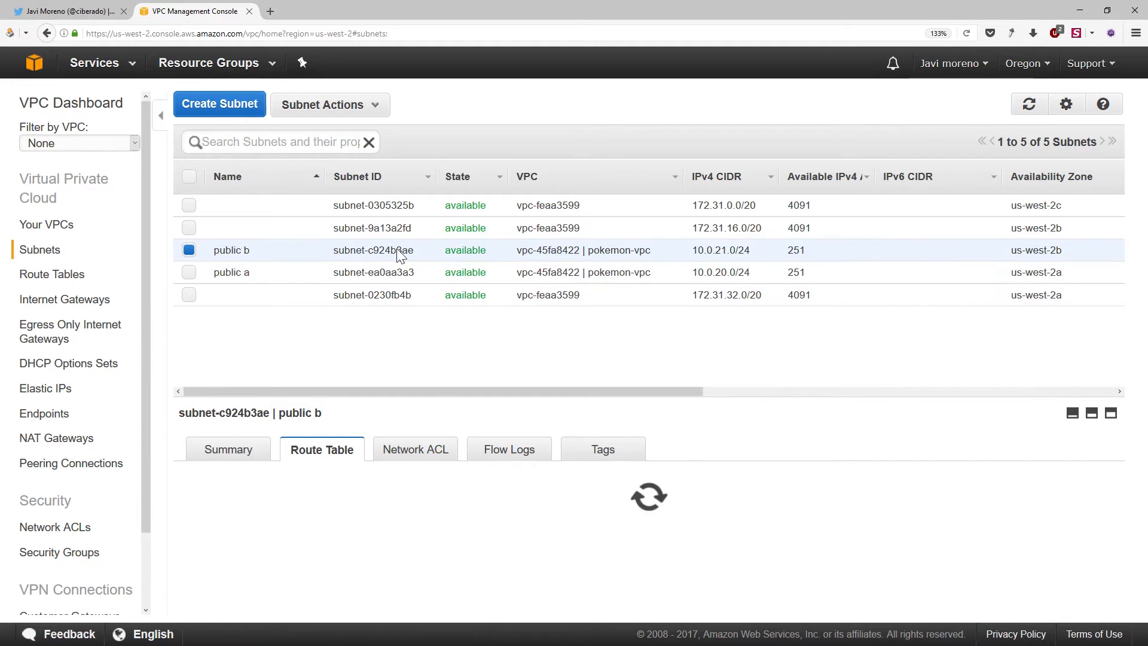
drag(432, 498, 373, 505)
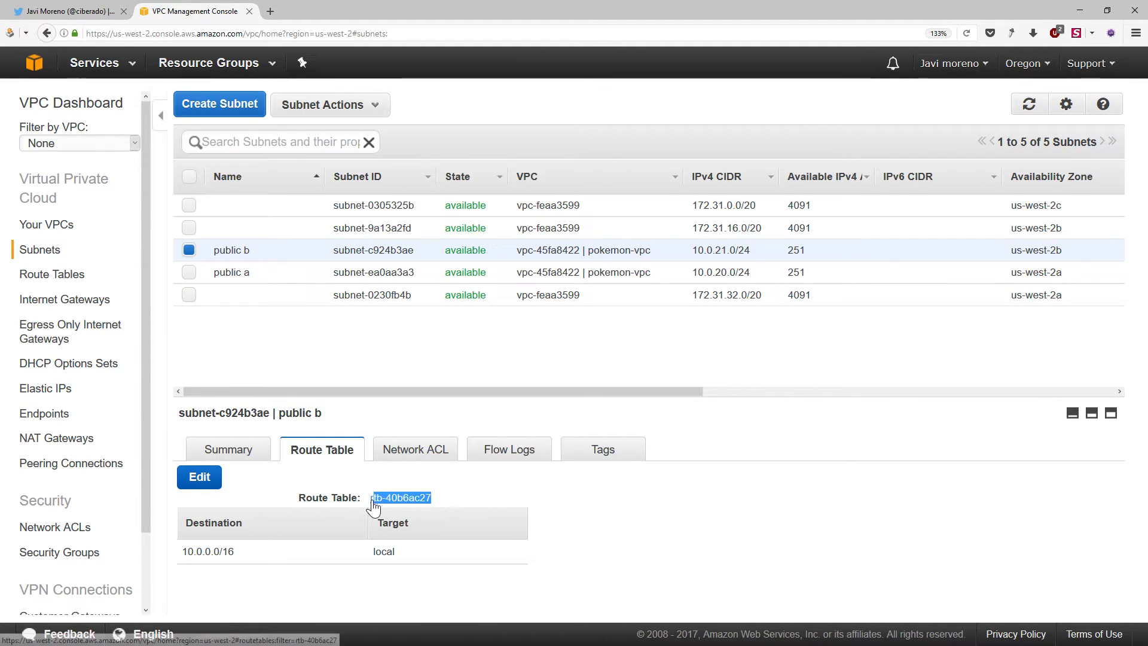
Open the route table linked to the public b subnet and display its routes in an enlarged details area
click(435, 497)
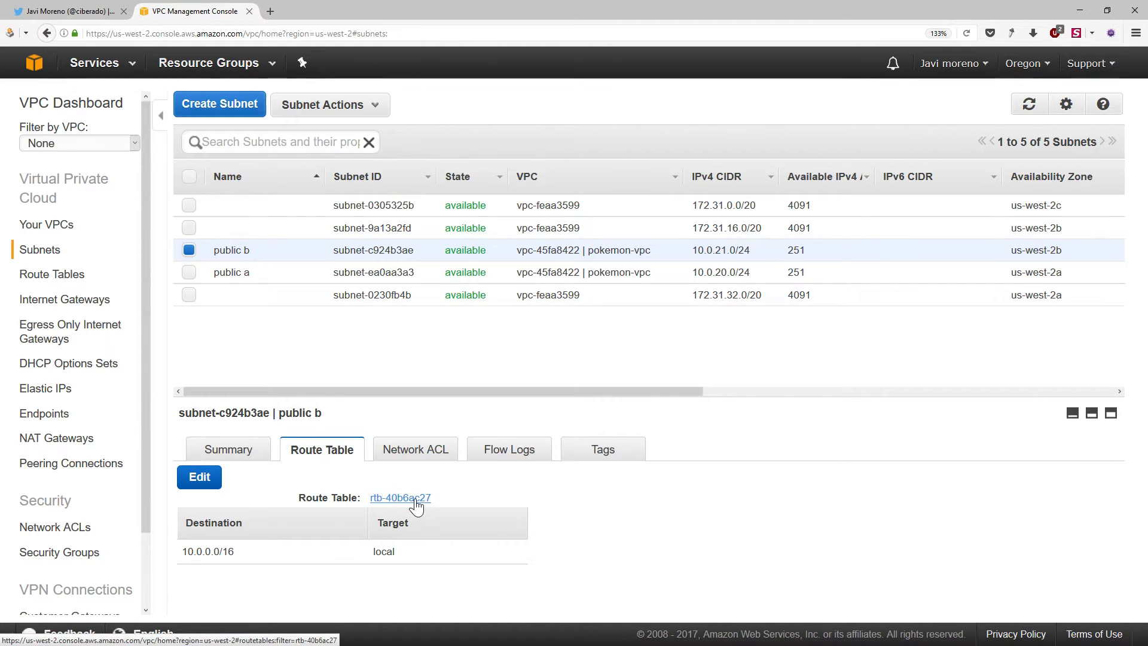
click(415, 497)
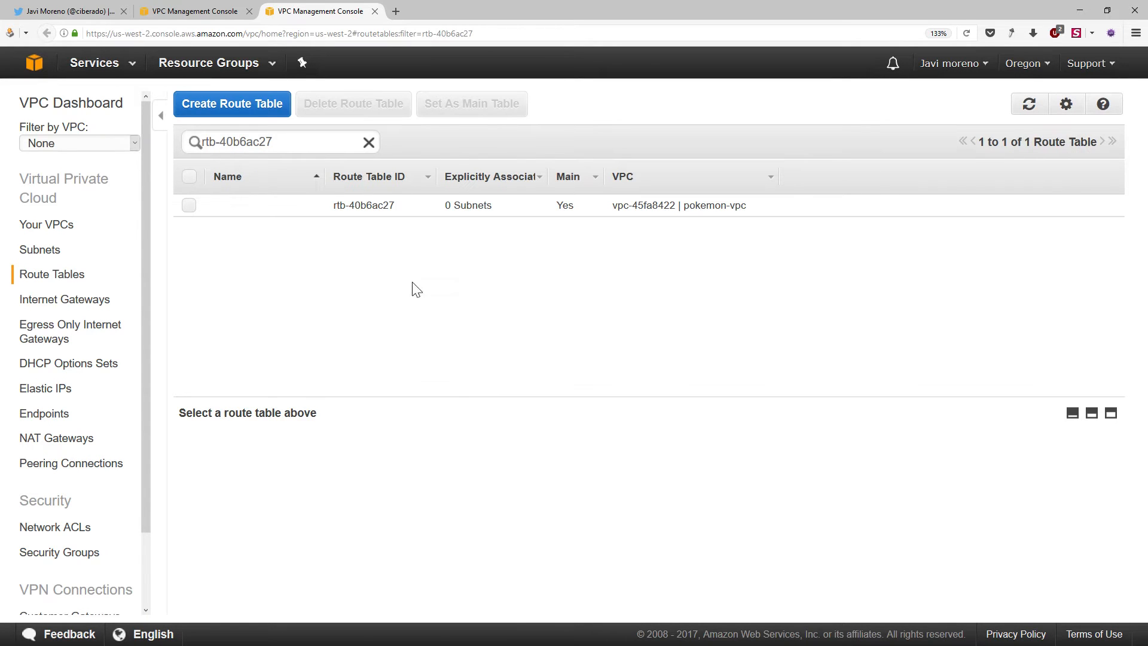
click(366, 209)
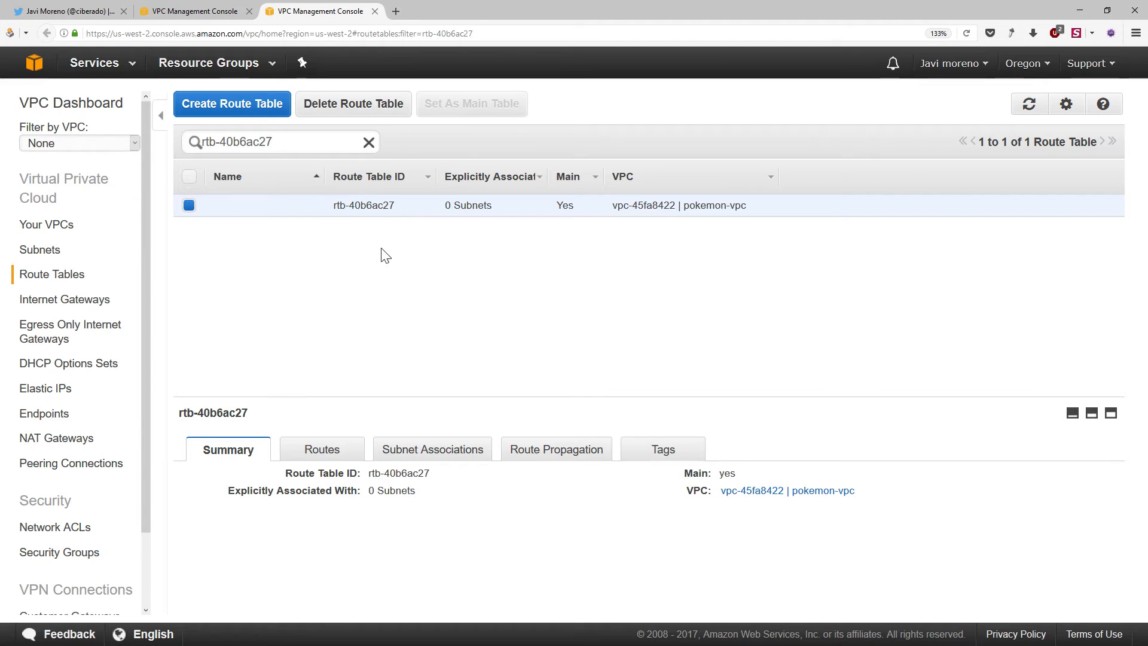
click(325, 452)
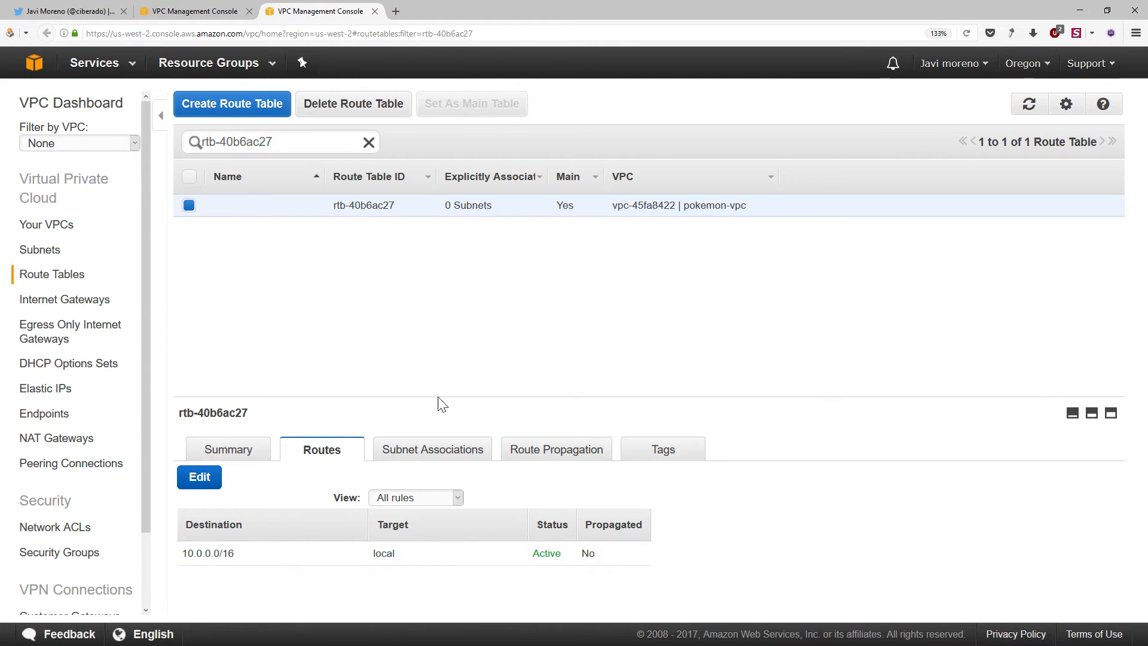
drag(439, 398, 436, 290)
Add a route to the pokemon-vpc route table with destination 0.0.0.0/0 and target pokemon igw, and save it
click(207, 368)
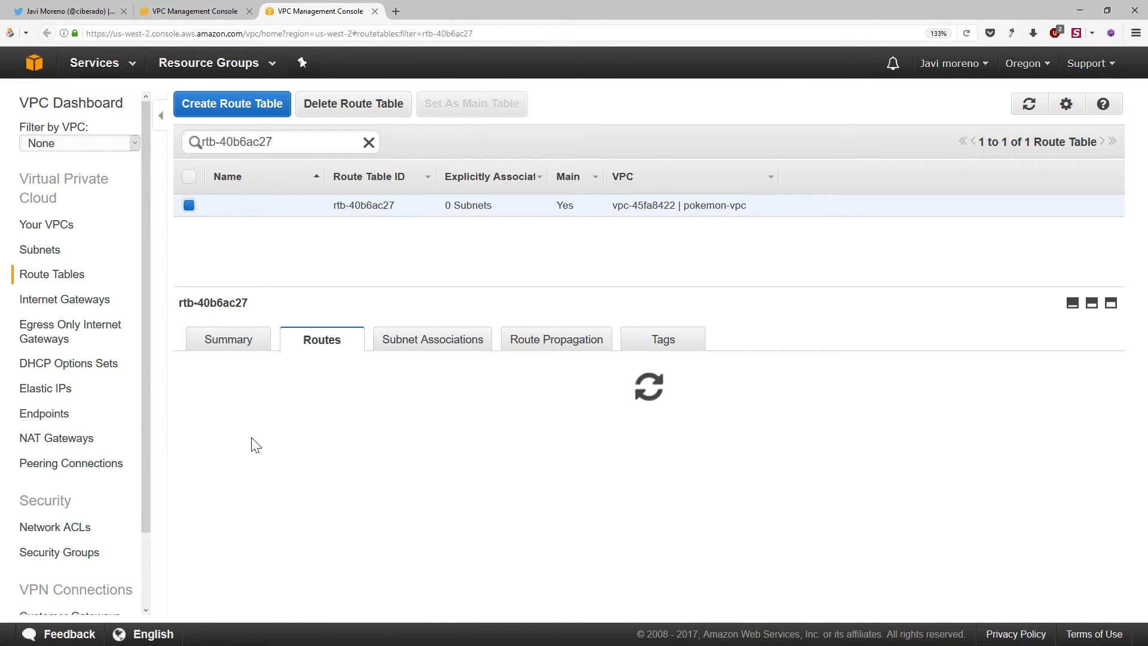
click(198, 465)
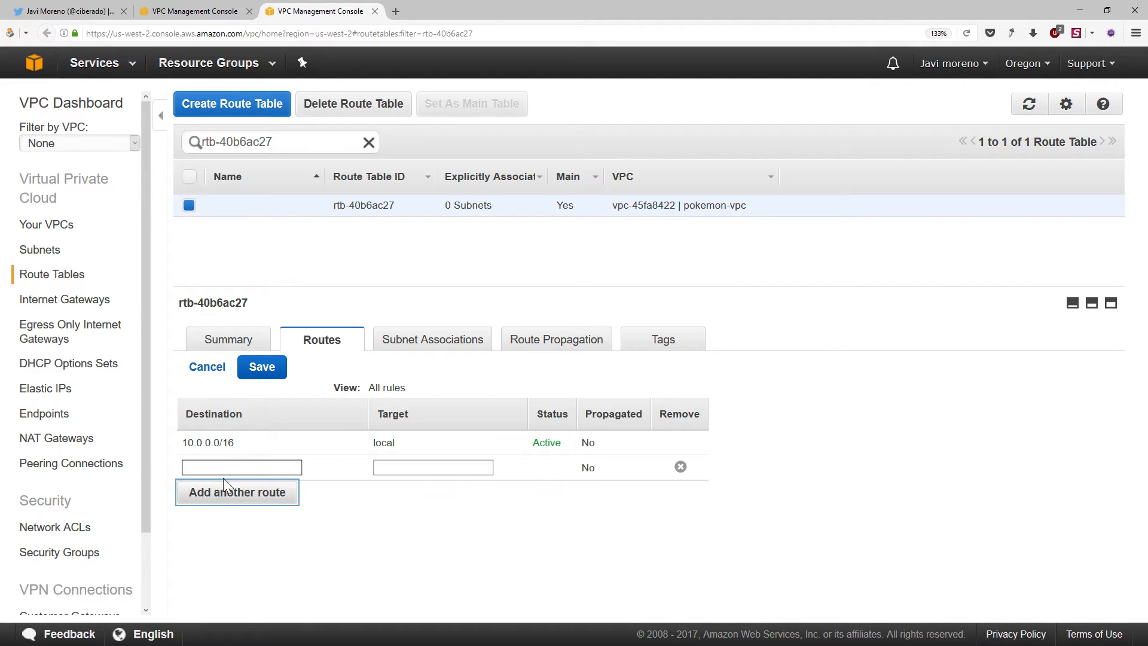
text(0.0.0.0)
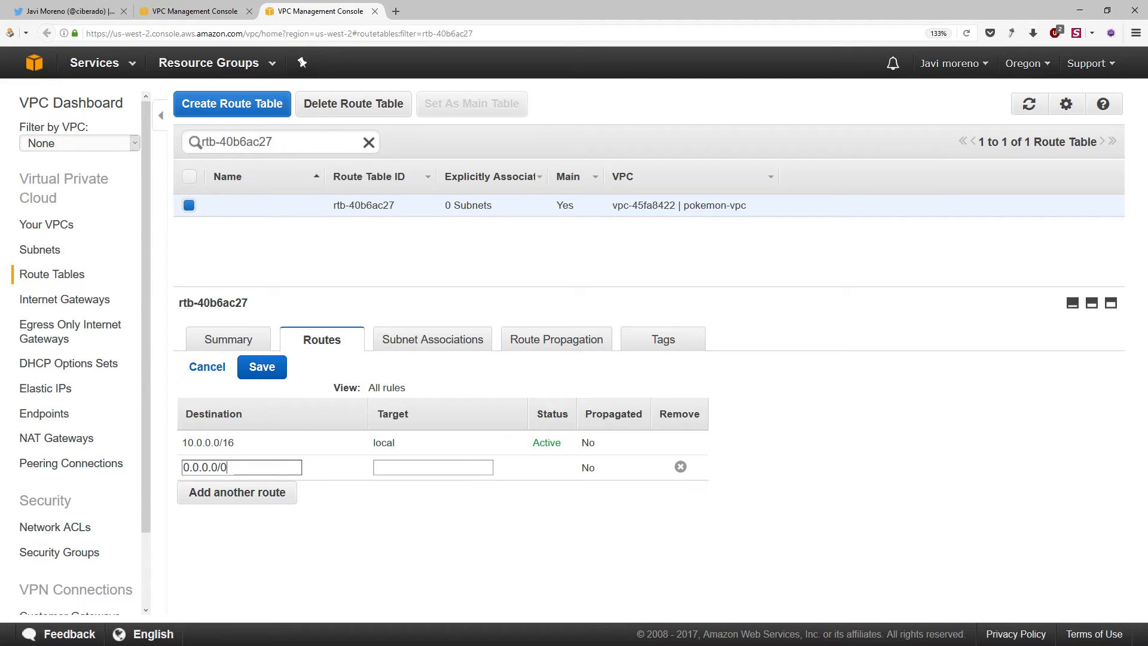
text(/0)
key(Tab)
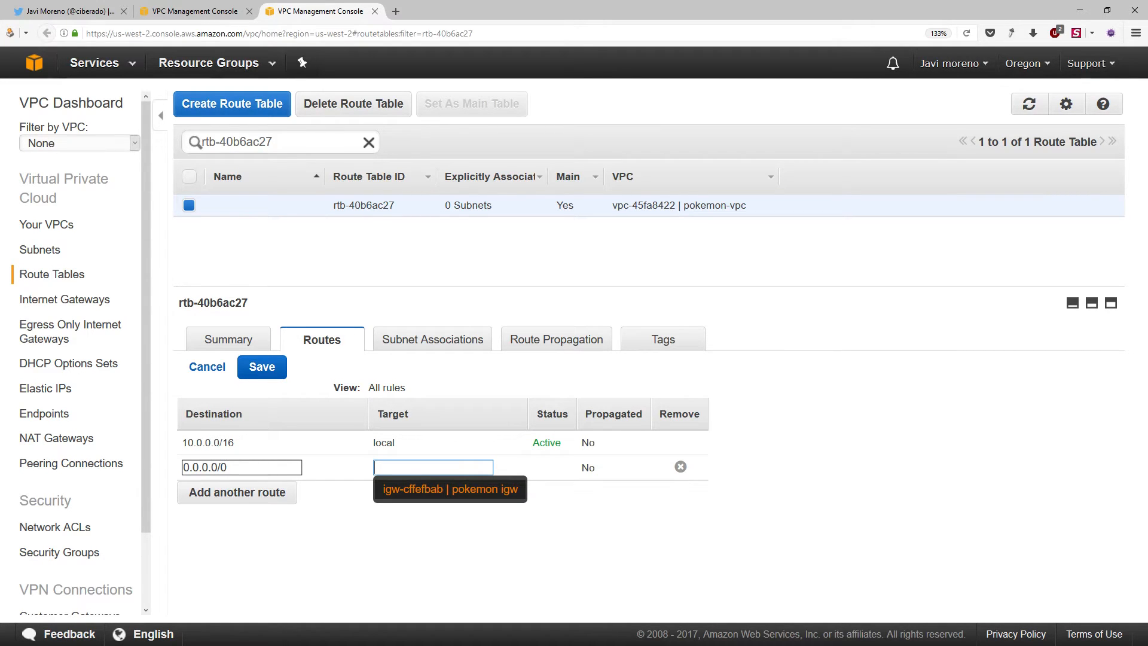
click(436, 489)
drag(234, 468, 182, 468)
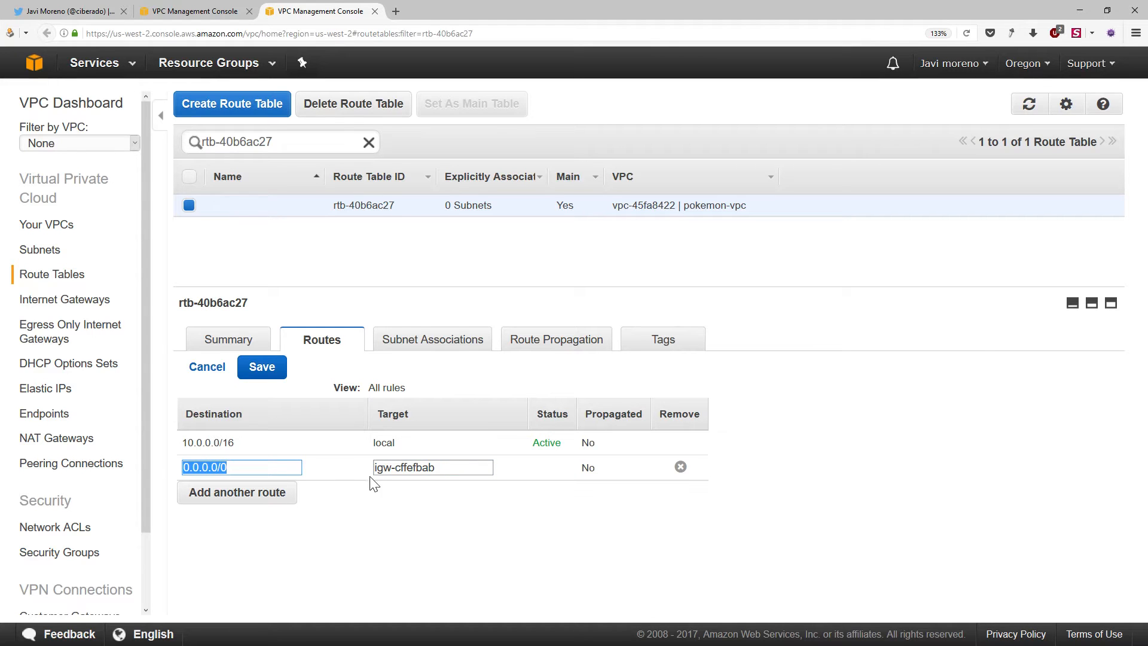
drag(439, 467, 359, 472)
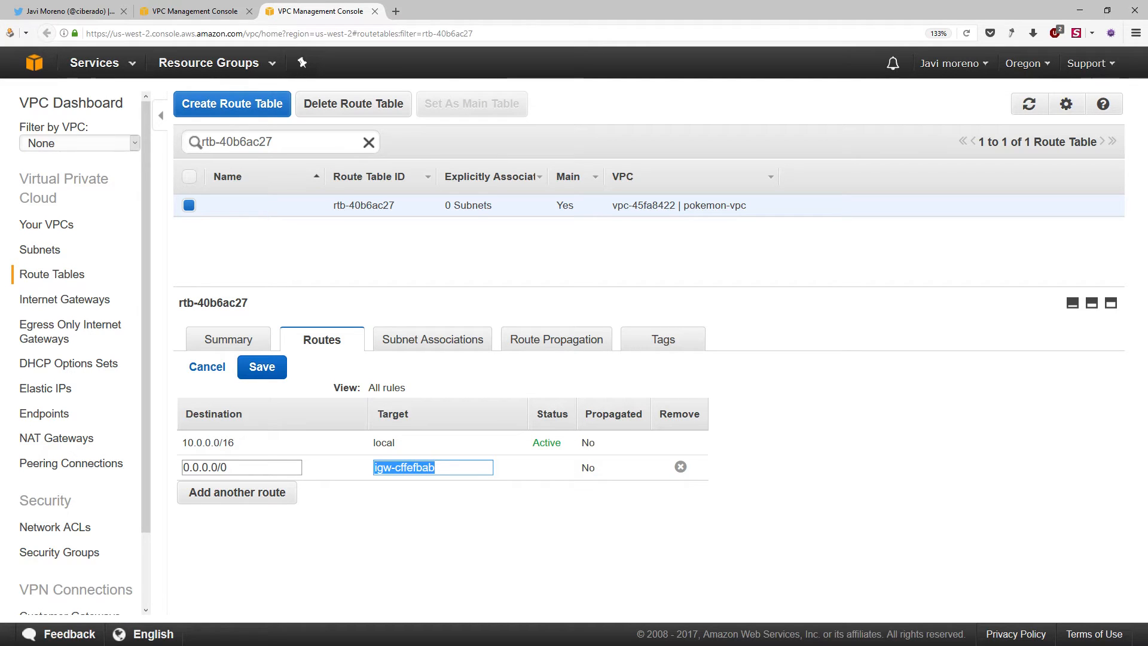
click(451, 507)
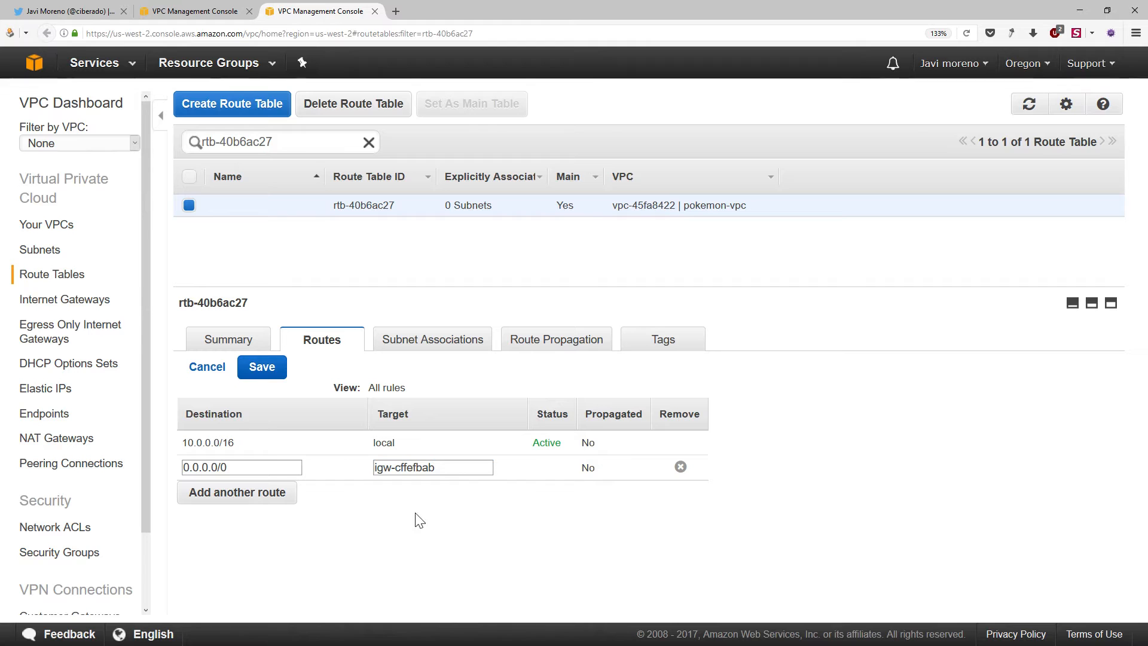
click(265, 377)
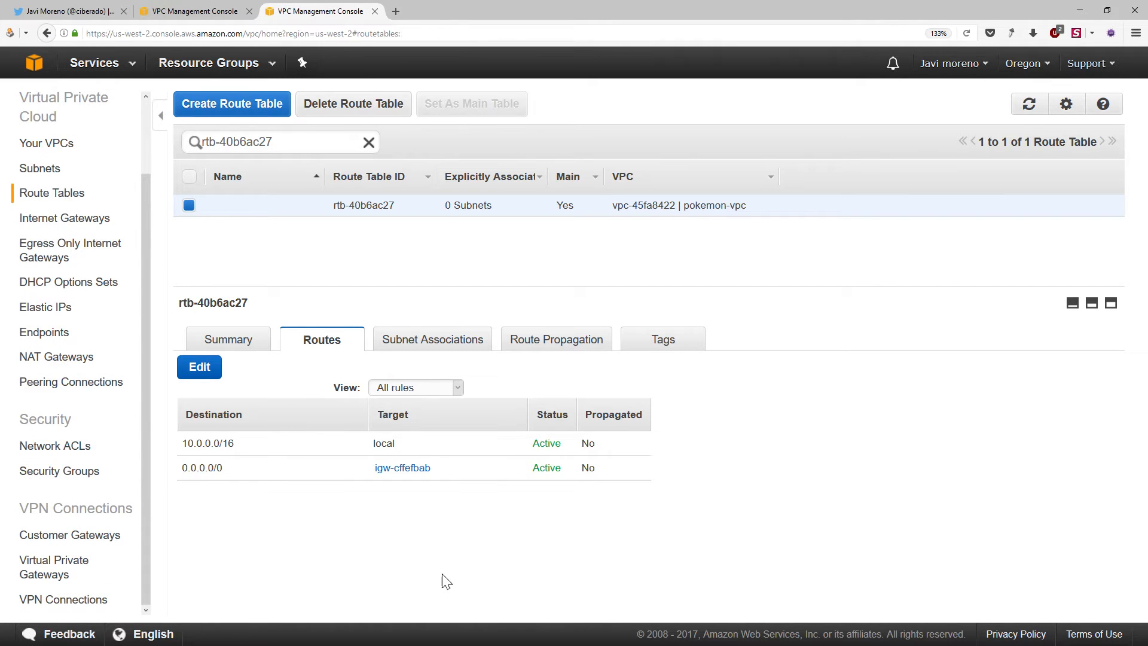
Switch to the OpenBoard VPC diagram and point out the lbsg:80 label beside the ELB with the laser pointer
key(alt+Tab)
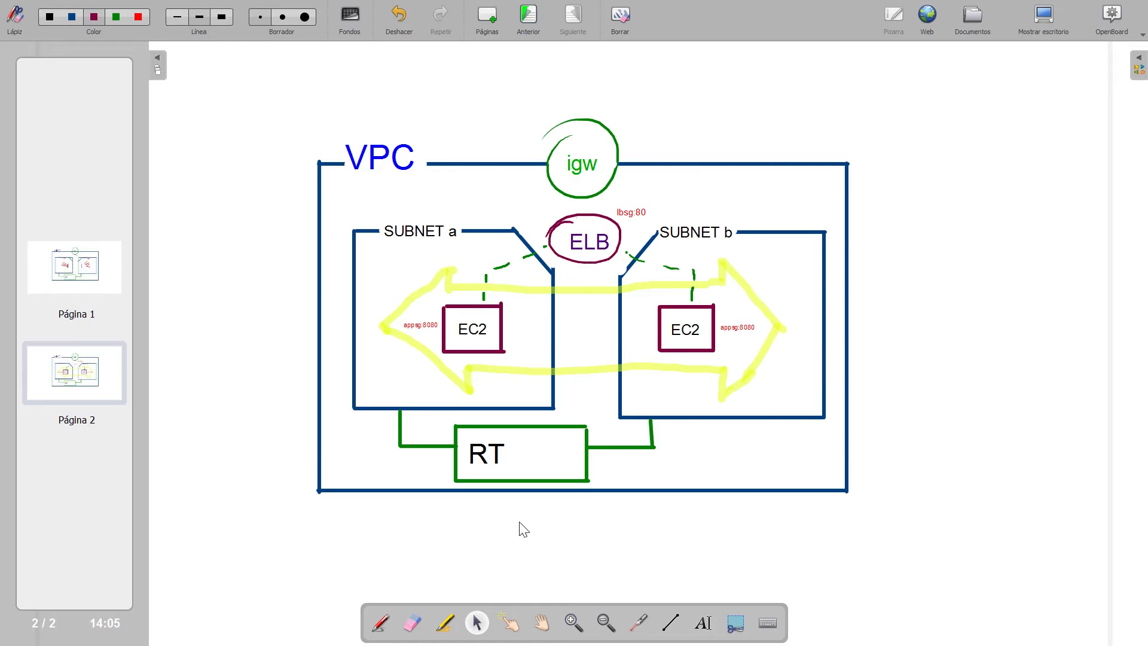
click(639, 623)
drag(615, 213, 653, 208)
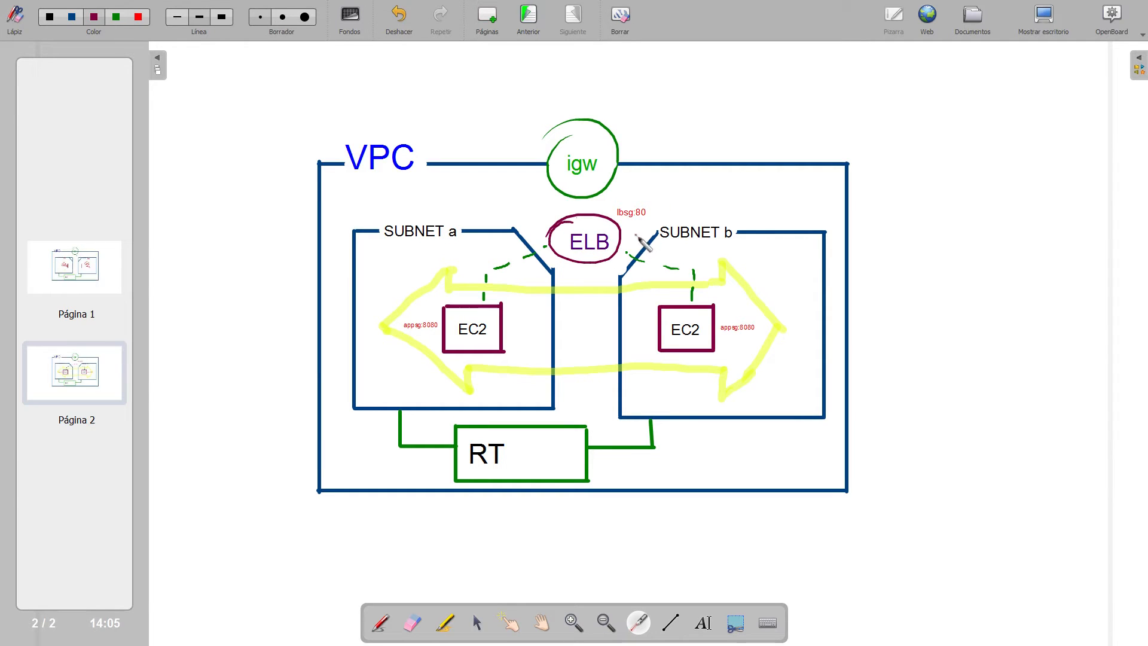
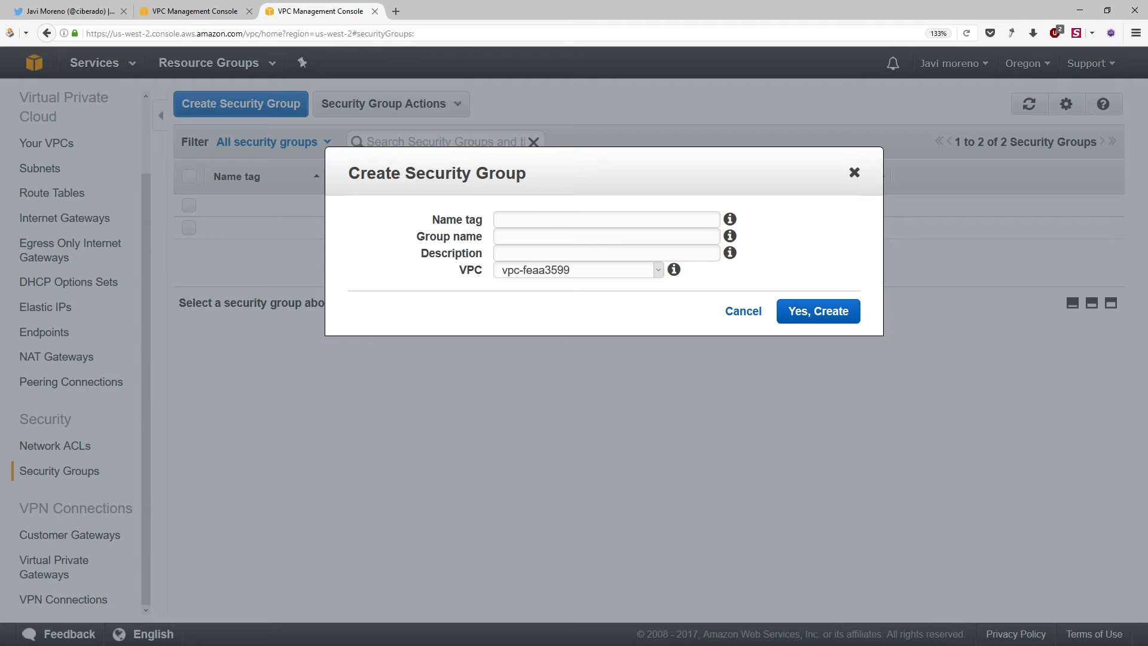
Create the security group LoadBalancerSG in pokemon-vpc with the description "Security group for LB port 80"
text(Secur)
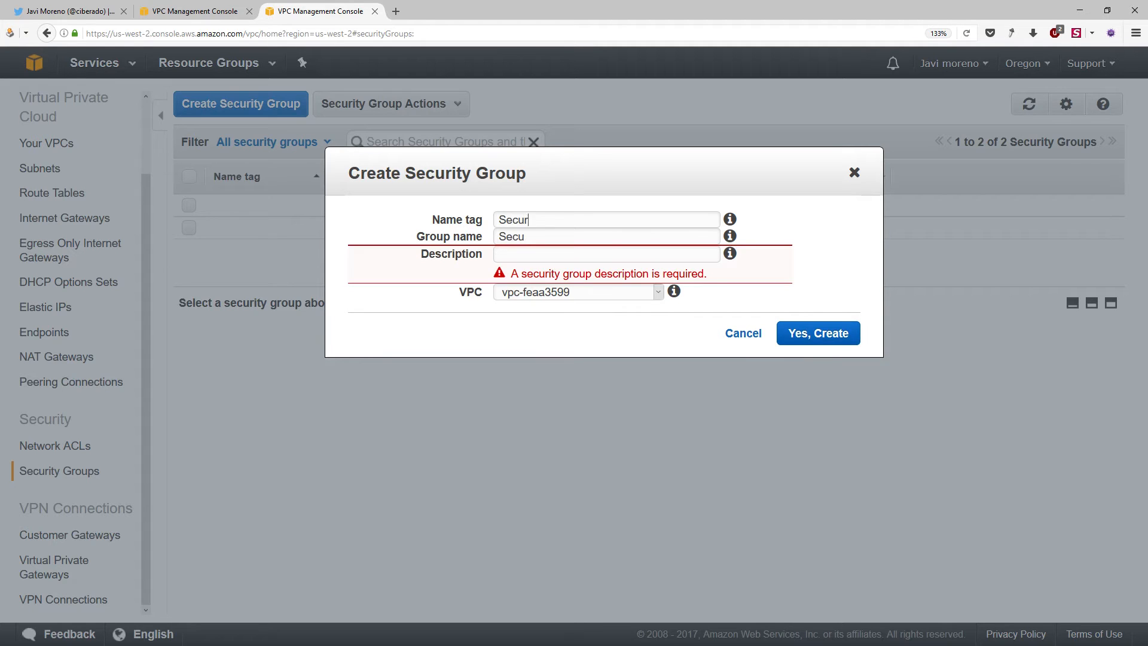
key(BackSpace)
key(BackSpace)
key(BackSpace)
key(BackSpace)
key(BackSpace)
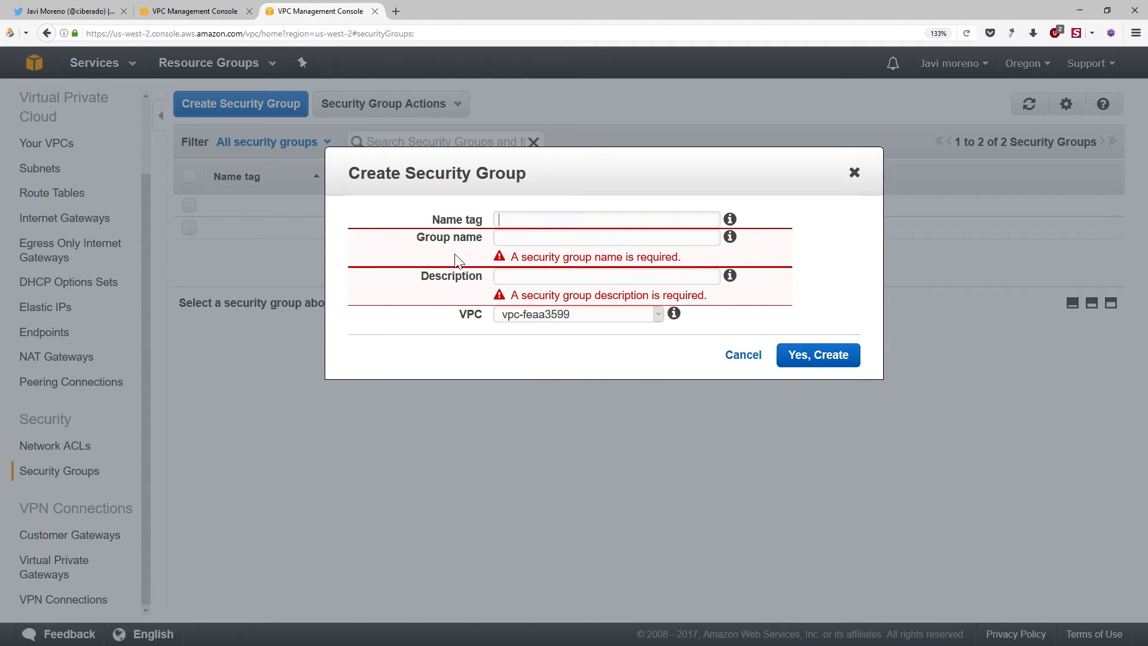
text(LoadBalancerS)
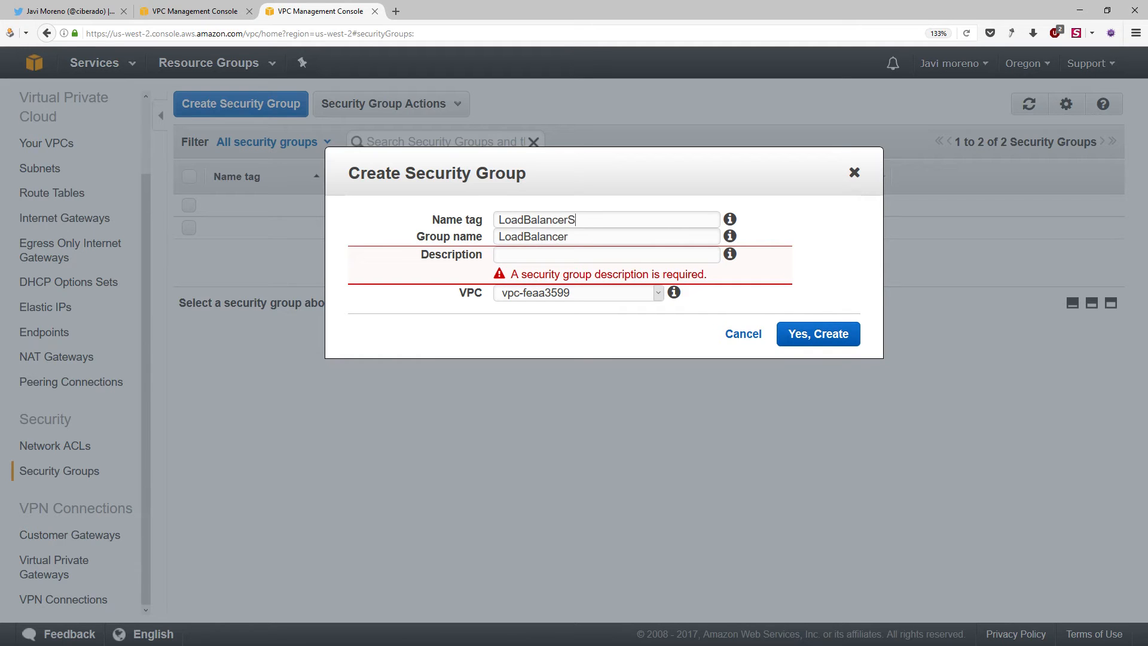
key(Tab)
key(Tab)
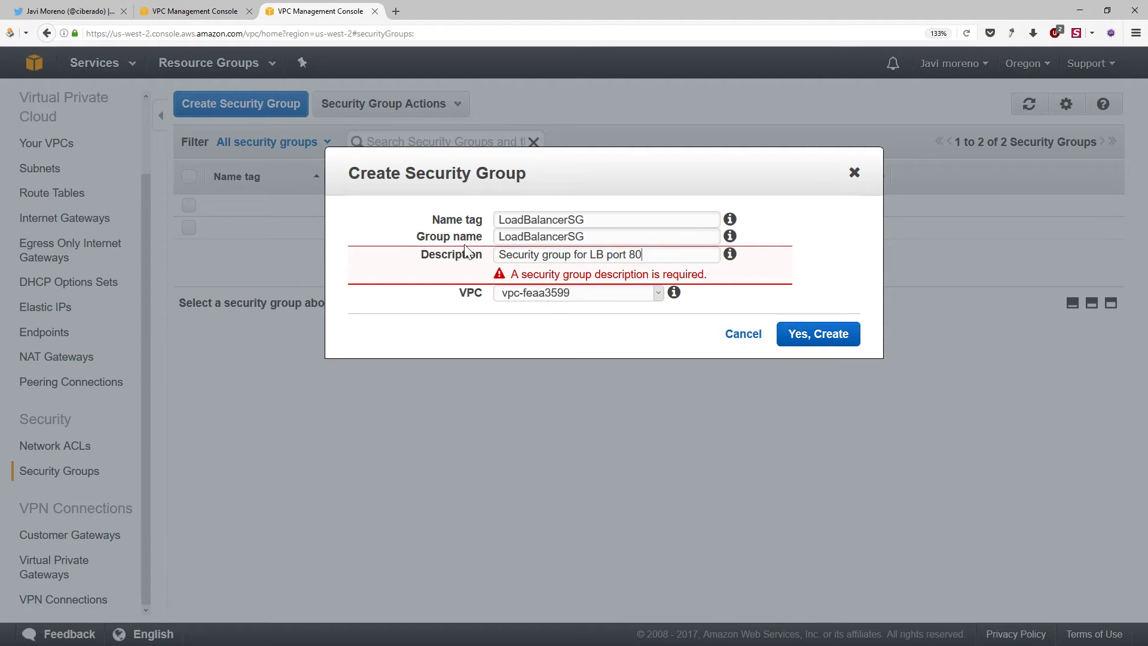
click(584, 292)
click(585, 302)
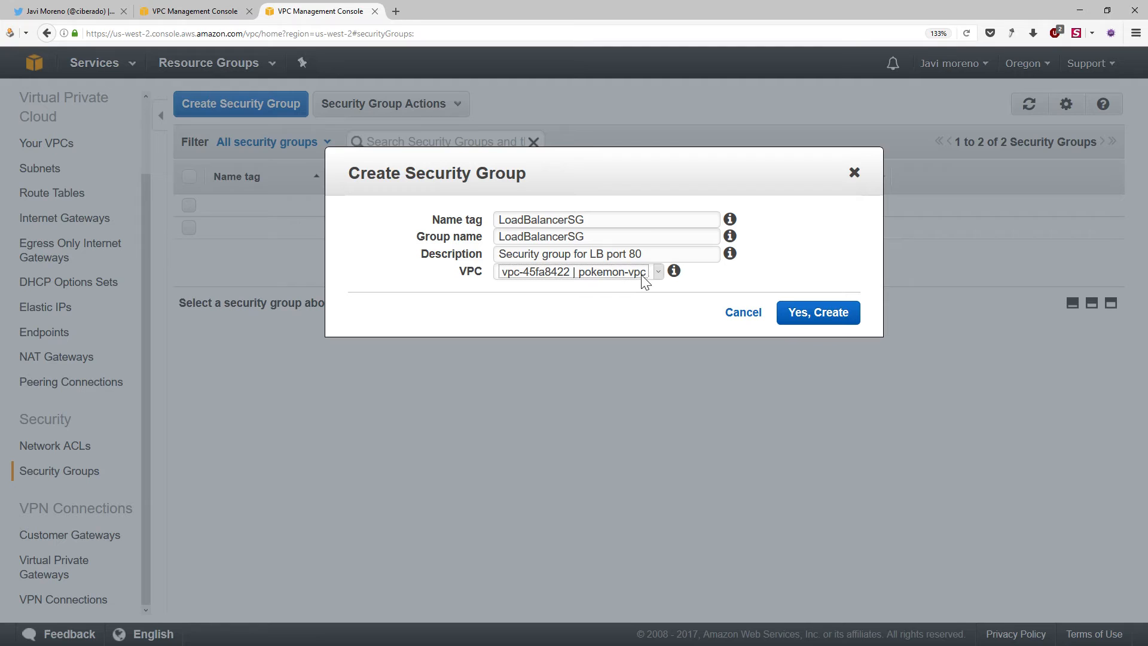
click(806, 316)
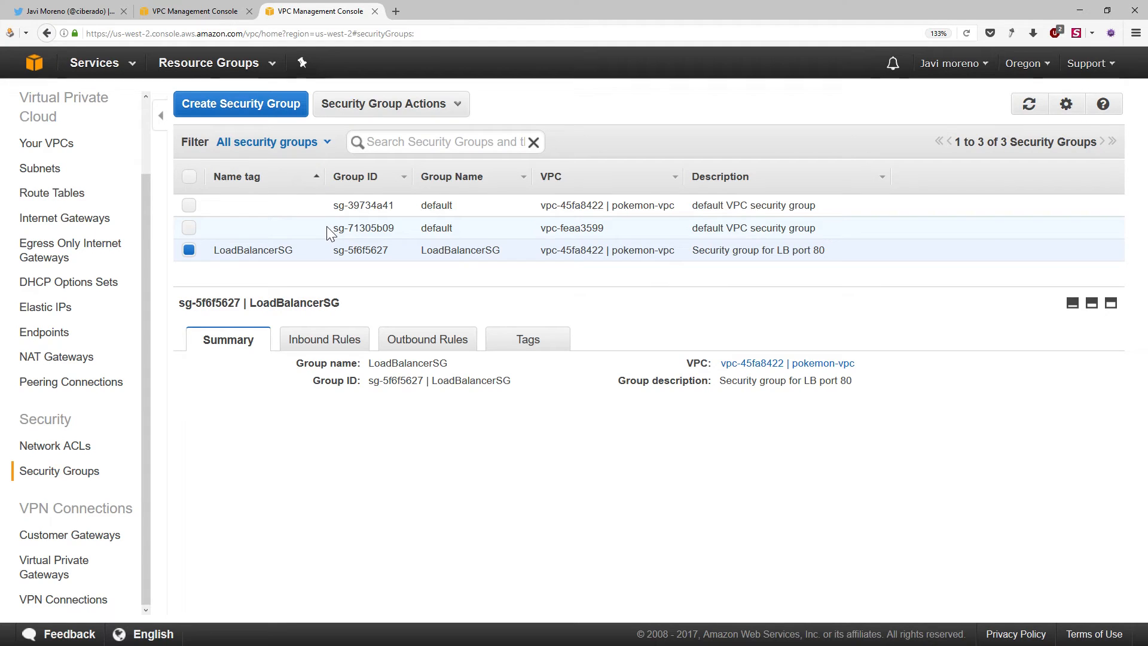
Start another security group with AppServersSG as its name tag and group name
click(280, 109)
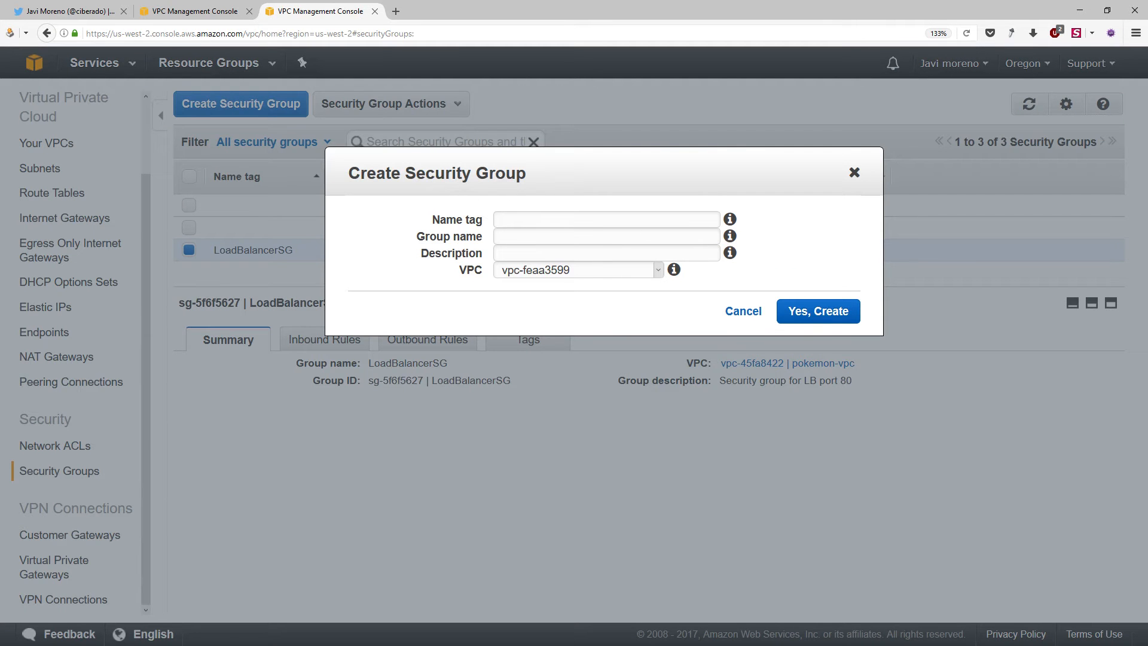
click(530, 212)
text(A)
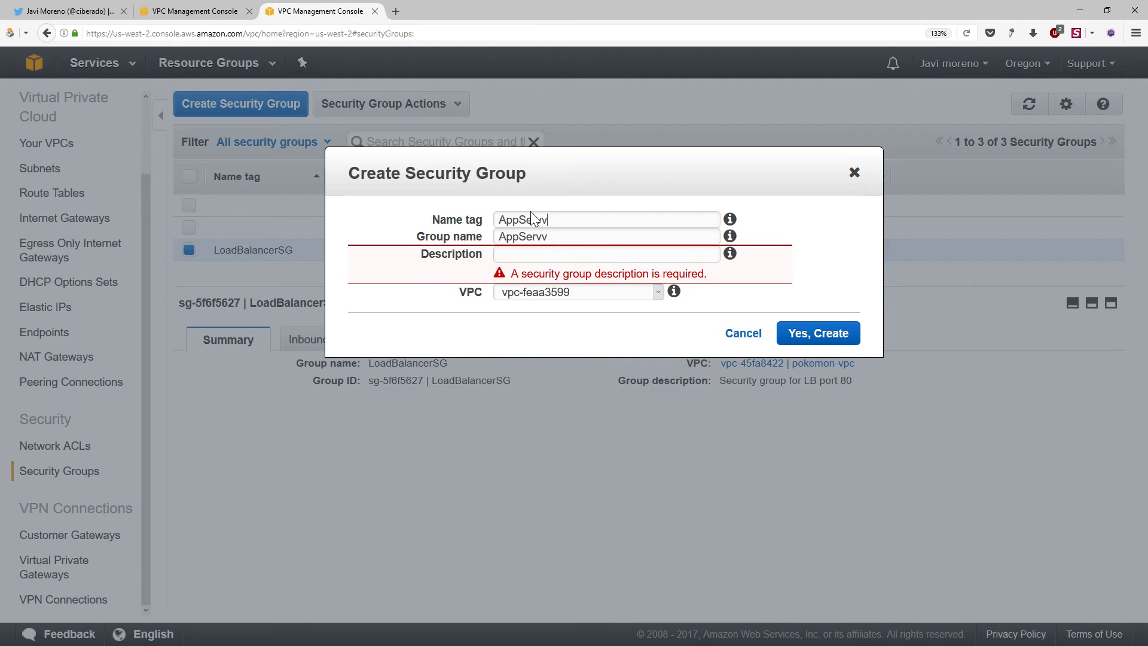
text(ppServersSG)
key(Tab)
key(Tab)
Describe the new security group as "The SG of Application Server on port 8080"
text(The SG of Application SErver)
key(BackSpace)
key(BackSpace)
key(BackSpace)
key(BackSpace)
key(BackSpace)
text(erver on port 8080)
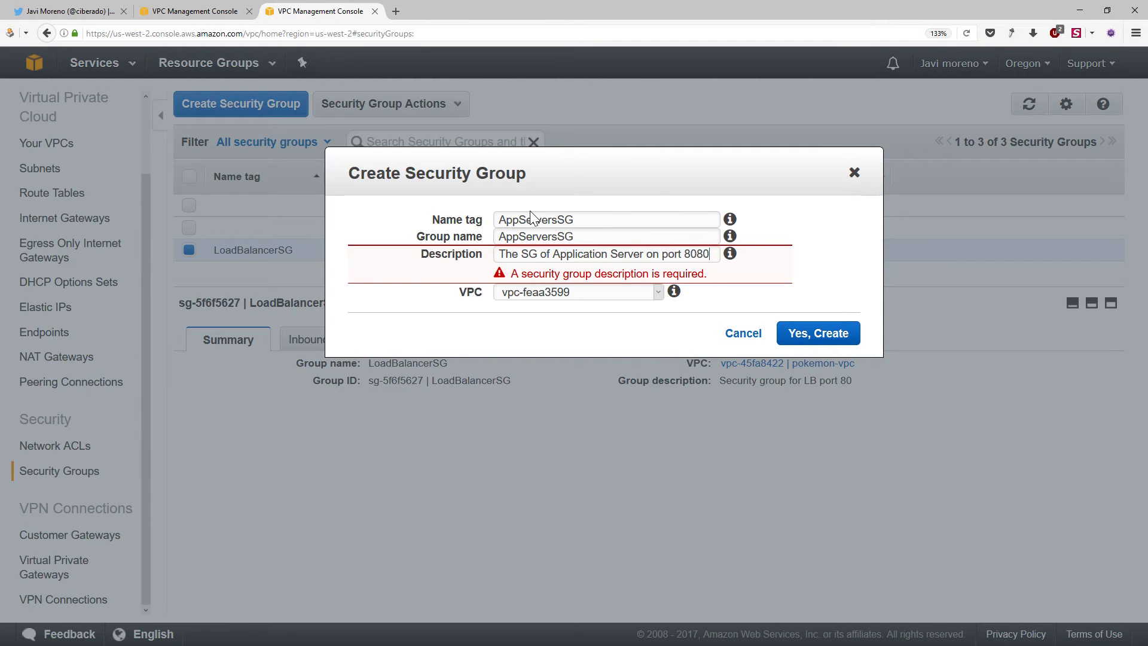
Assign the AppServersSG security group to pokemon-vpc and create it
click(808, 337)
click(645, 272)
click(634, 300)
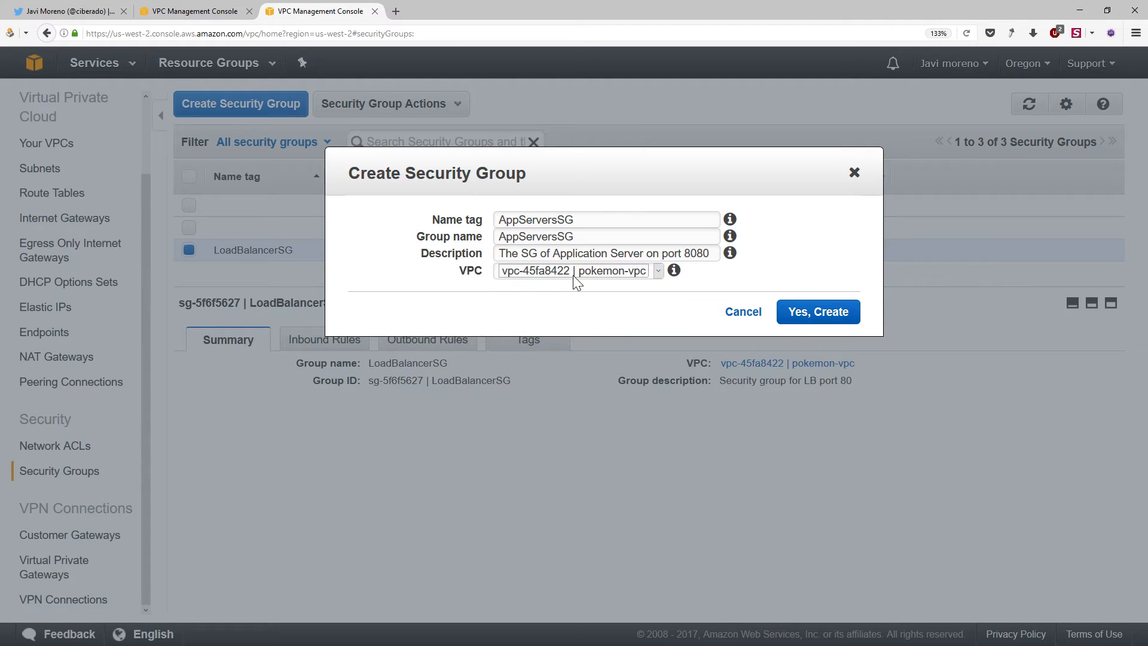
click(823, 317)
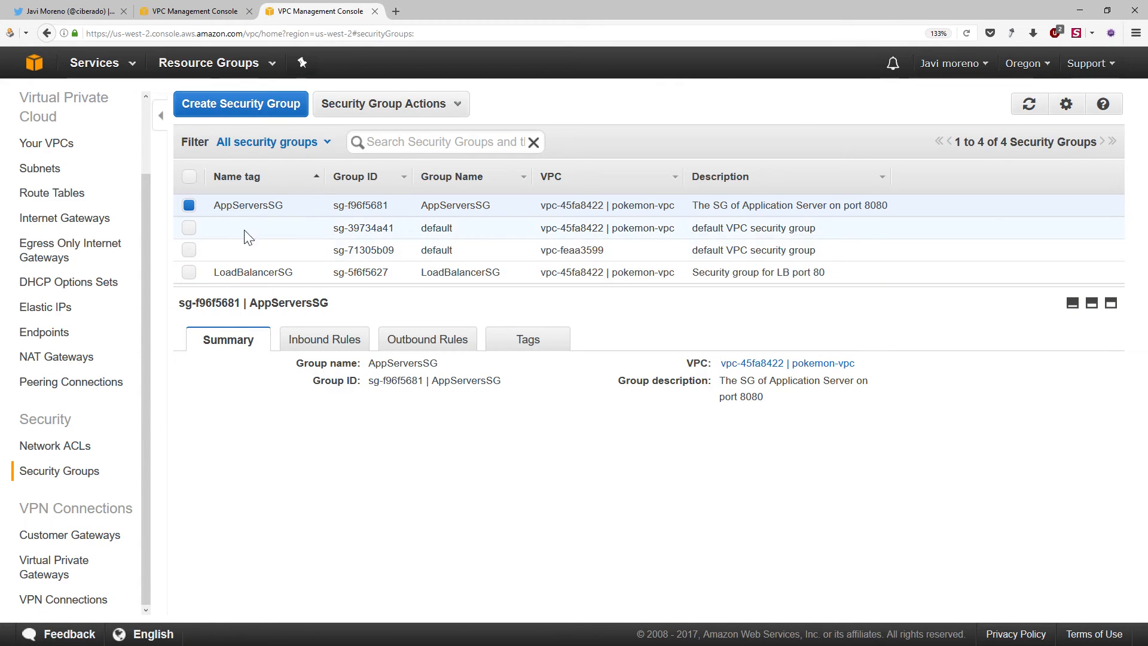
Sort the security groups by name tag in descending order and show the inbound rules of LoadBalancerSG
click(271, 185)
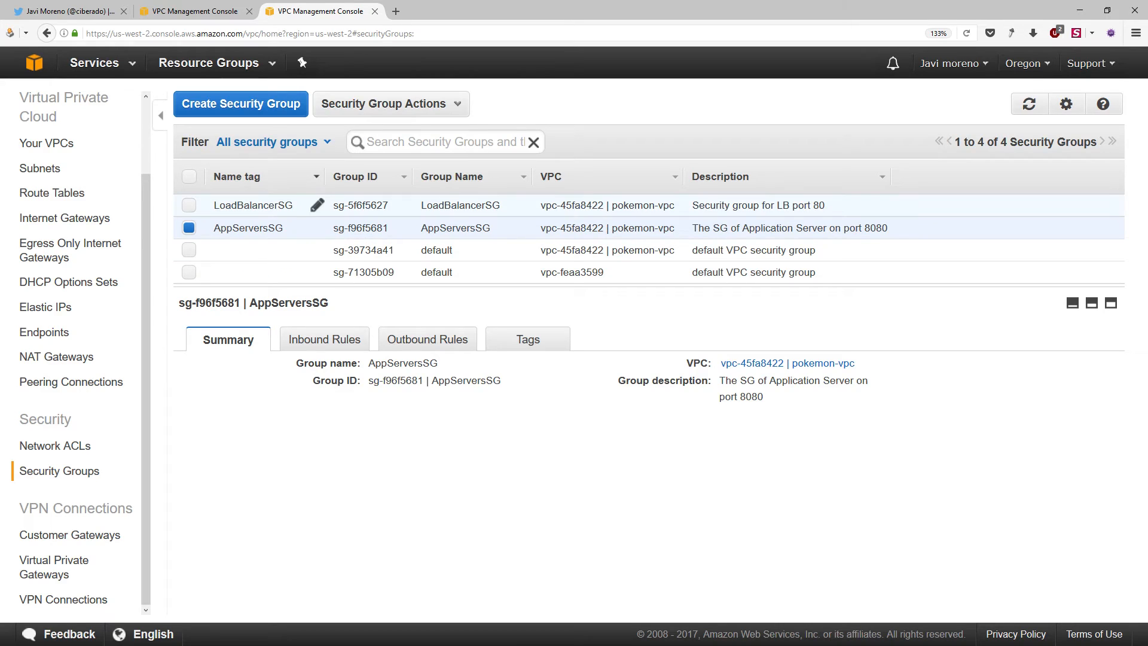
click(263, 209)
mouse_move(233, 209)
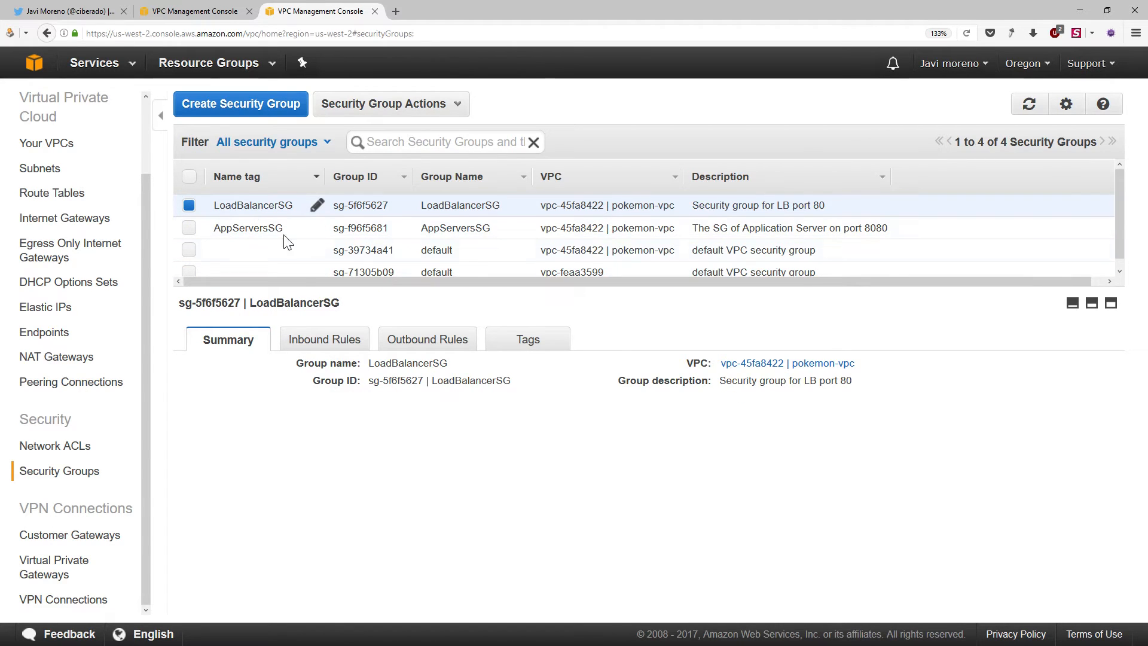
click(315, 342)
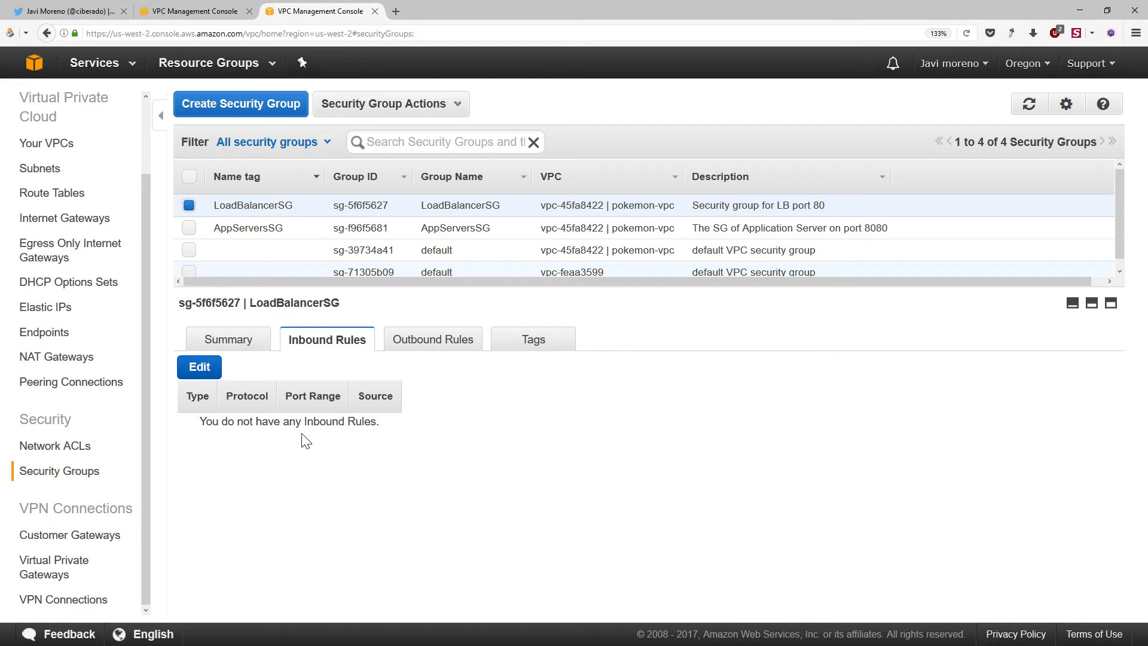
Add a custom TCP inbound rule to LoadBalancerSG for port 80 with source 0.0.0.0/0, and save it
click(193, 373)
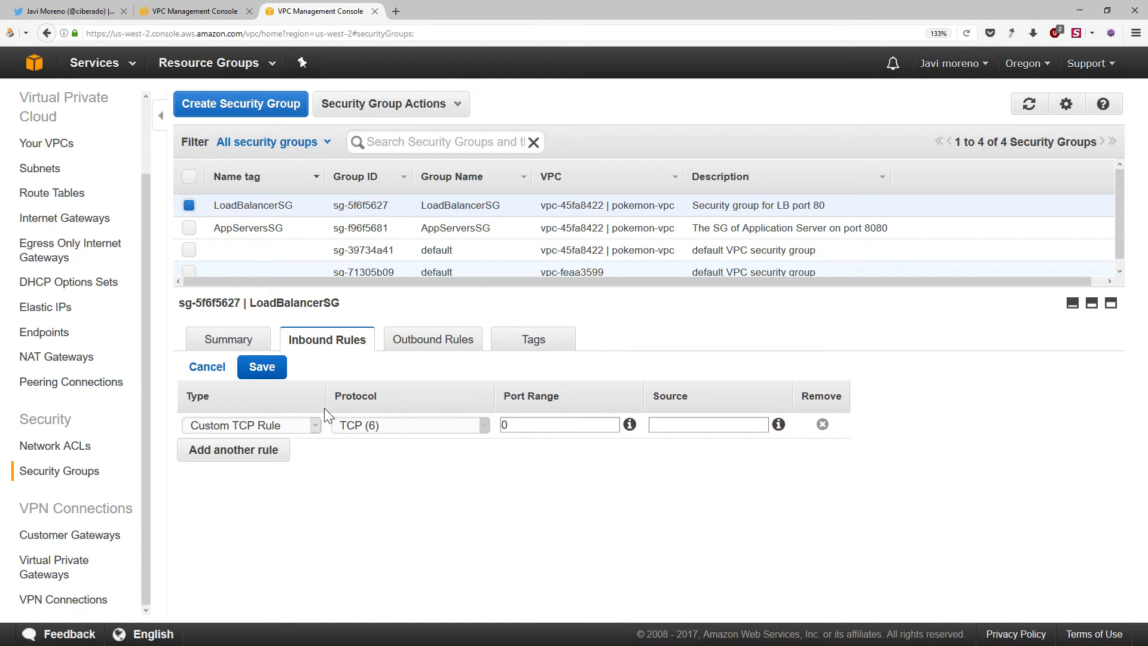
click(526, 425)
text(80)
key(Tab)
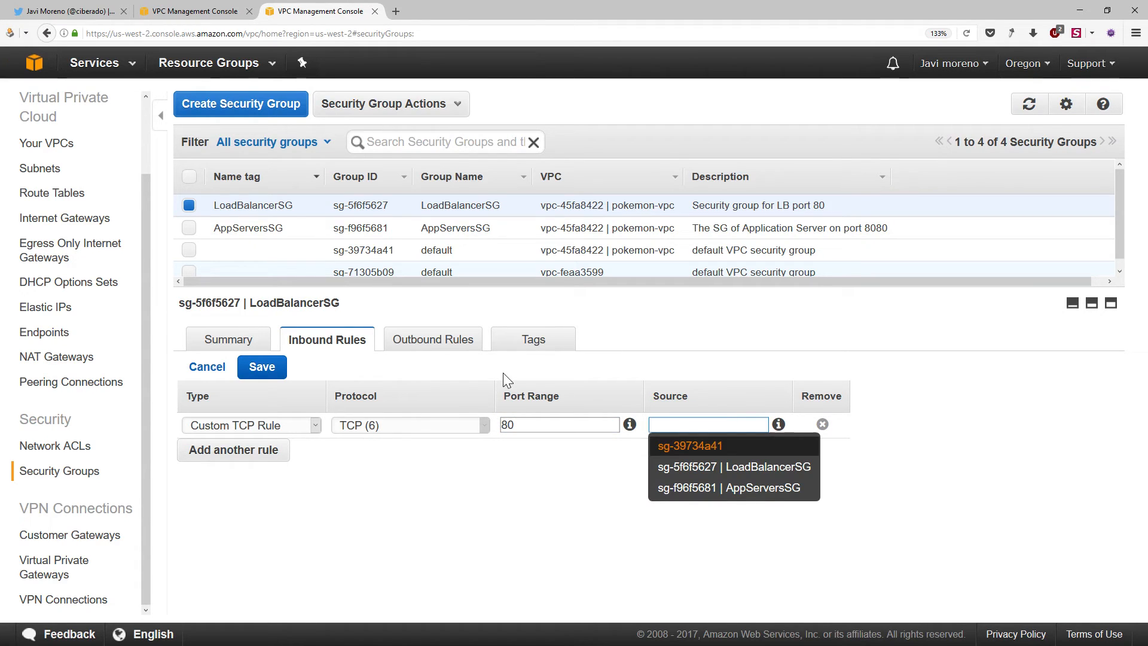
text(0.0.0.0/0)
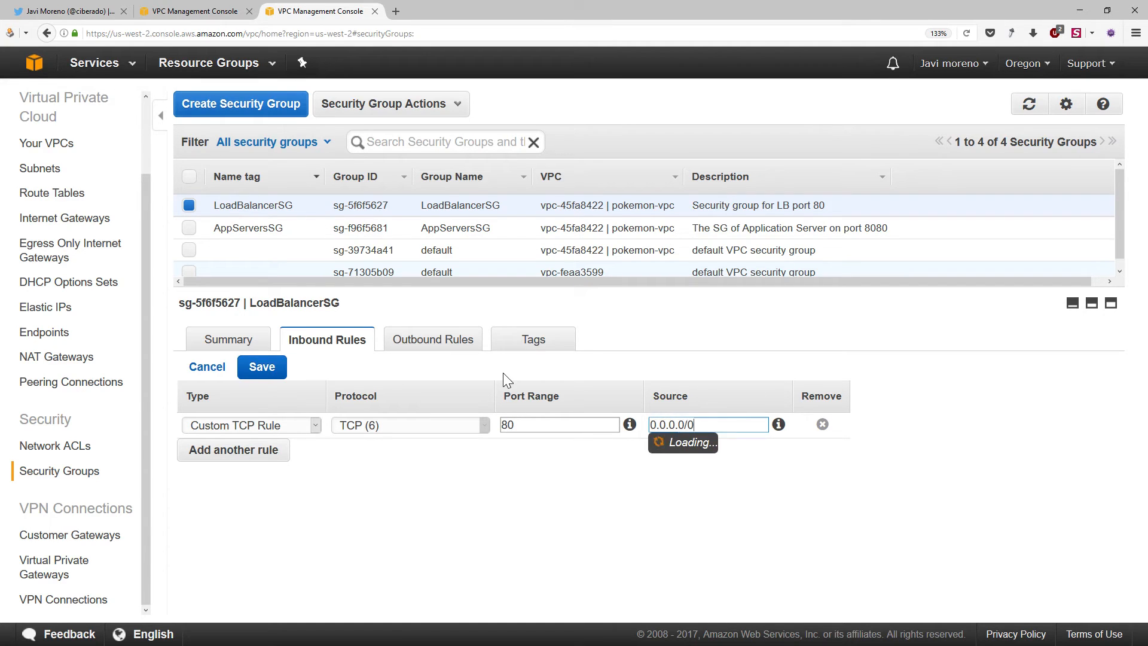
key(Tab)
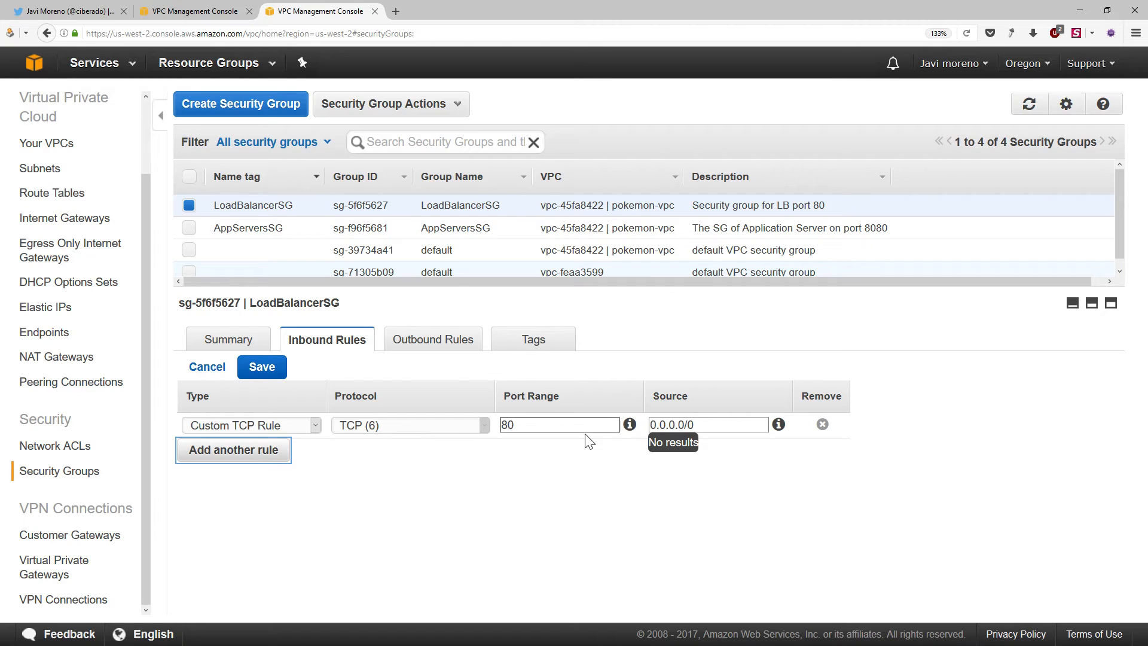
double_click(538, 425)
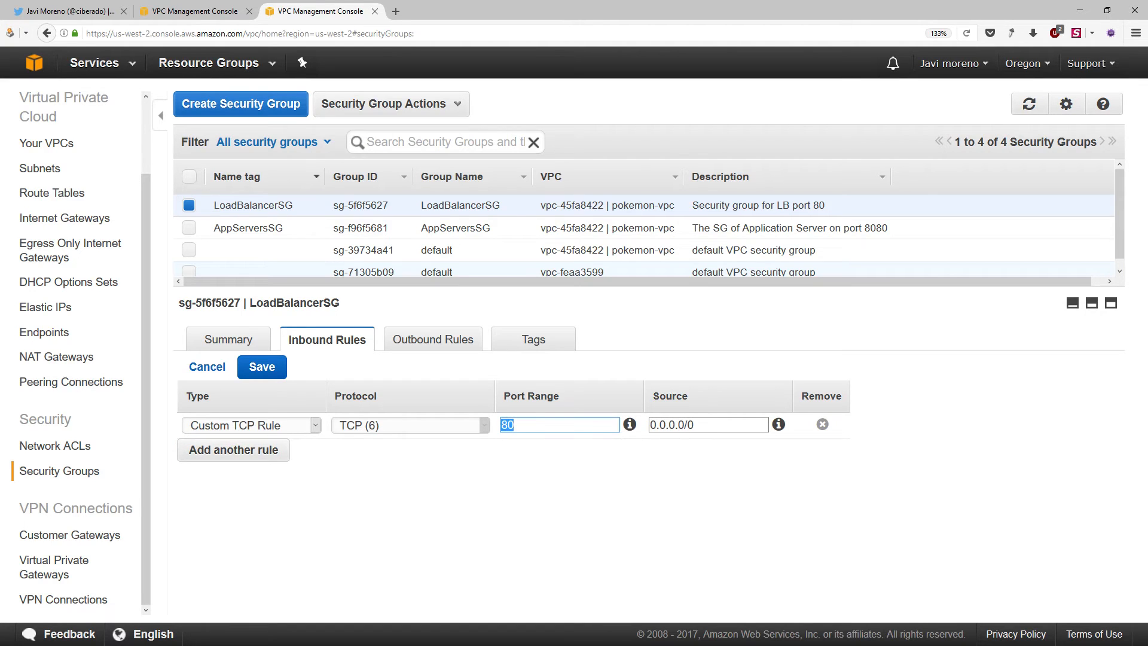
triple_click(689, 424)
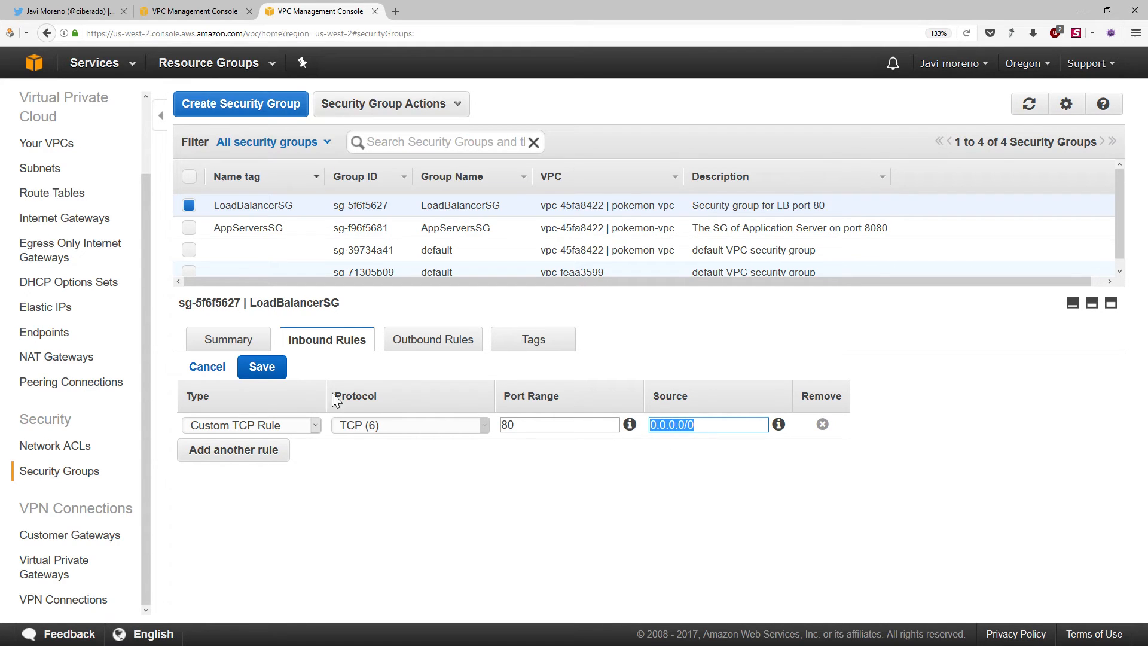
click(258, 375)
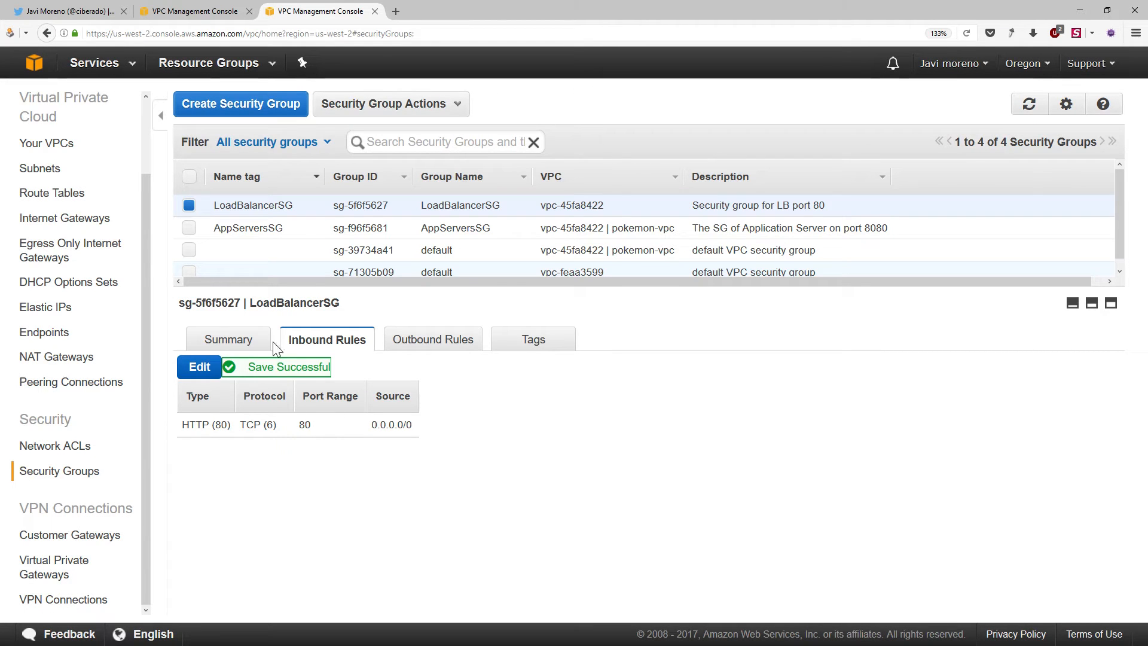
Add a custom TCP inbound rule to AppServersSG for port 8080 with LoadBalancerSG as the source, and save it
click(269, 235)
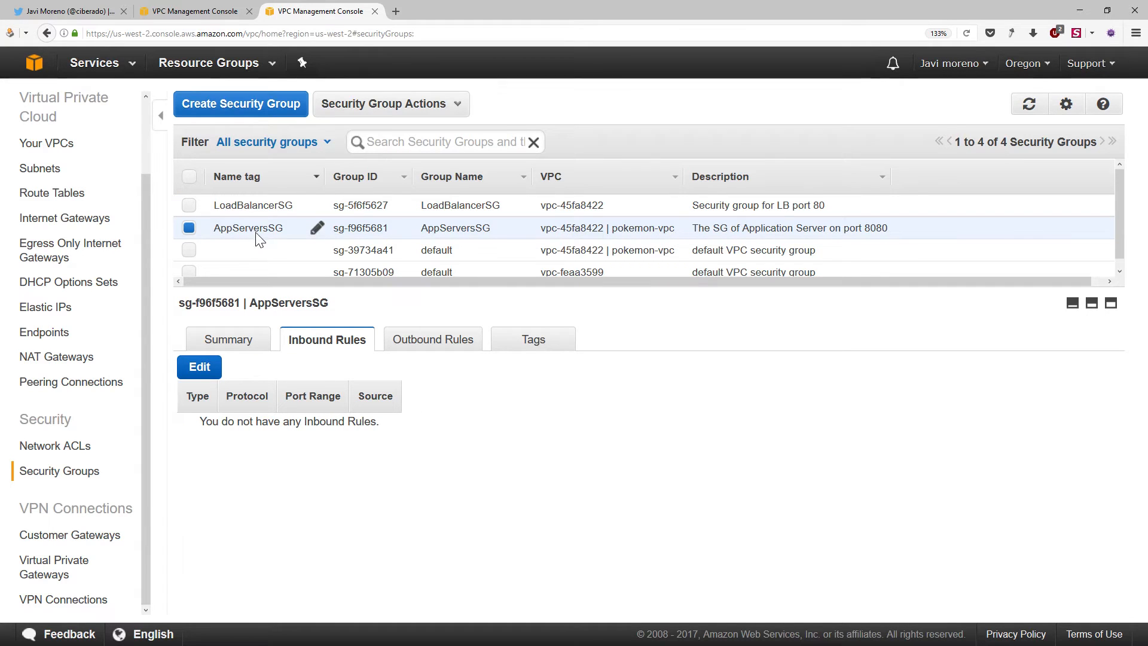
click(209, 367)
double_click(557, 425)
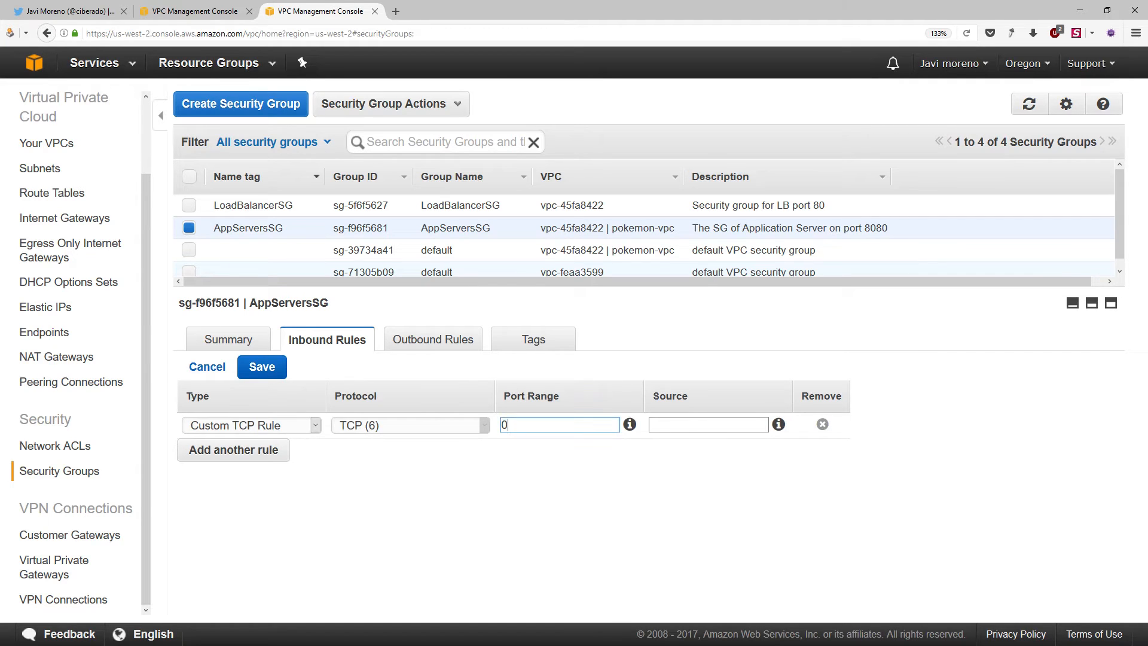
text(8080)
click(692, 426)
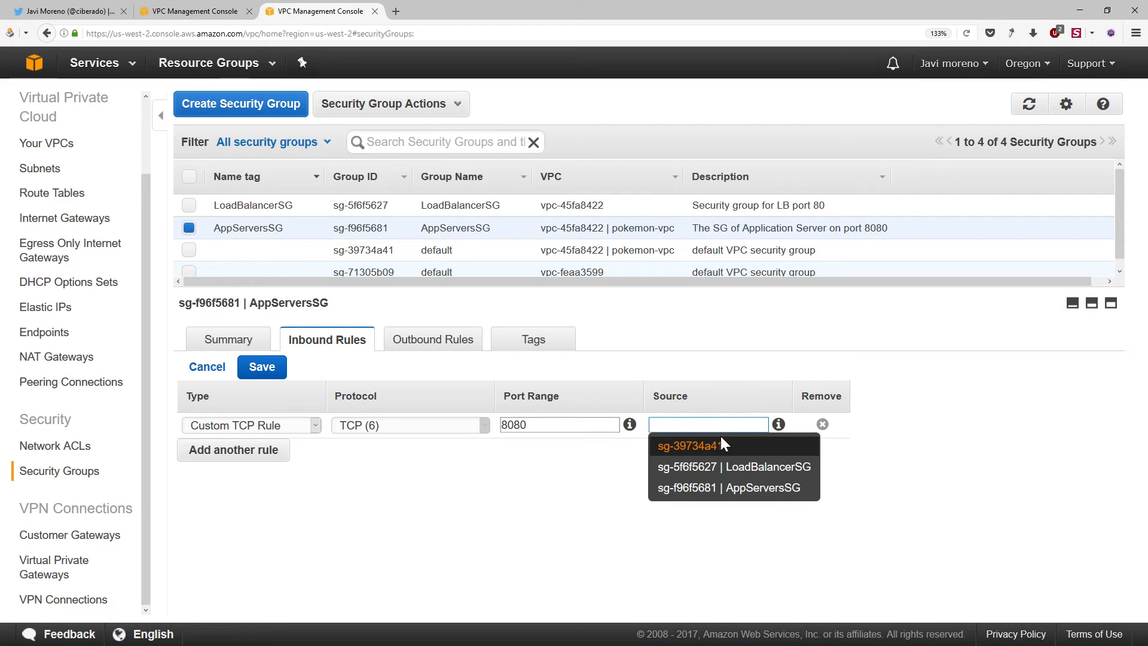
click(766, 468)
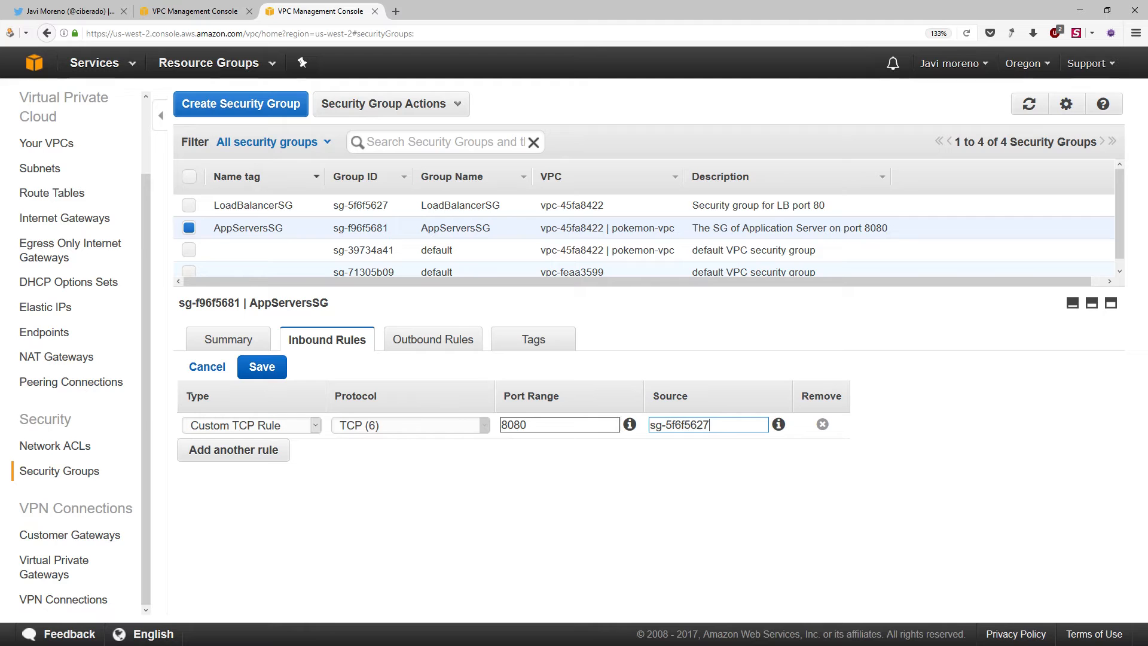
click(274, 362)
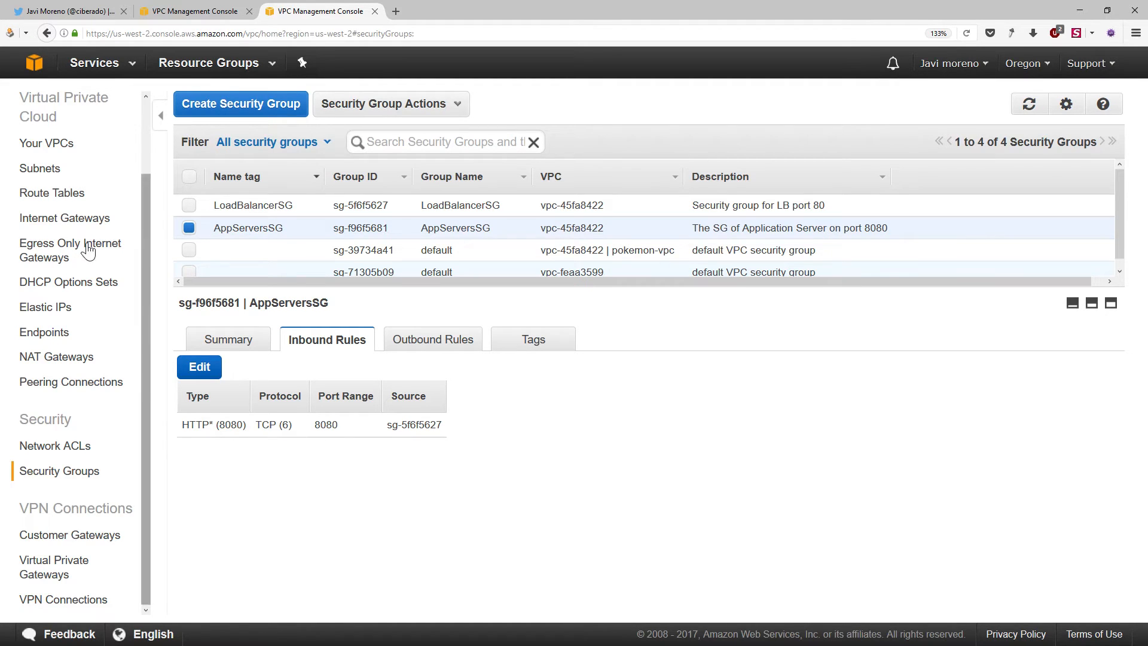
Open the load balancers section of the EC2 service and begin creating a load balancer
click(34, 67)
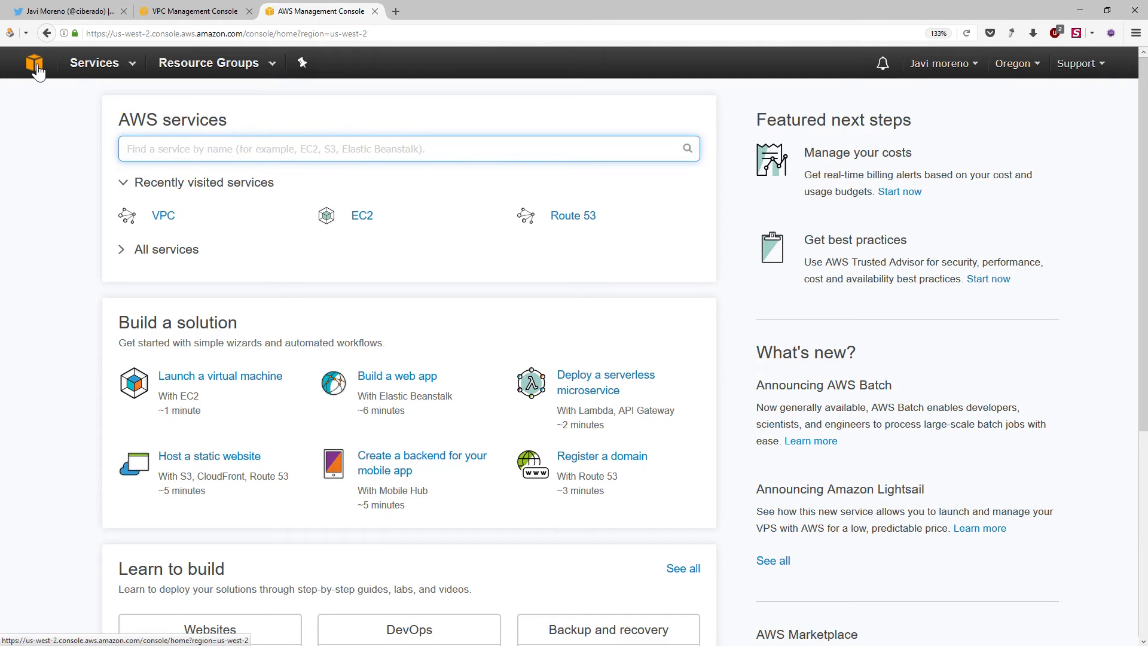
text(ec2)
click(227, 188)
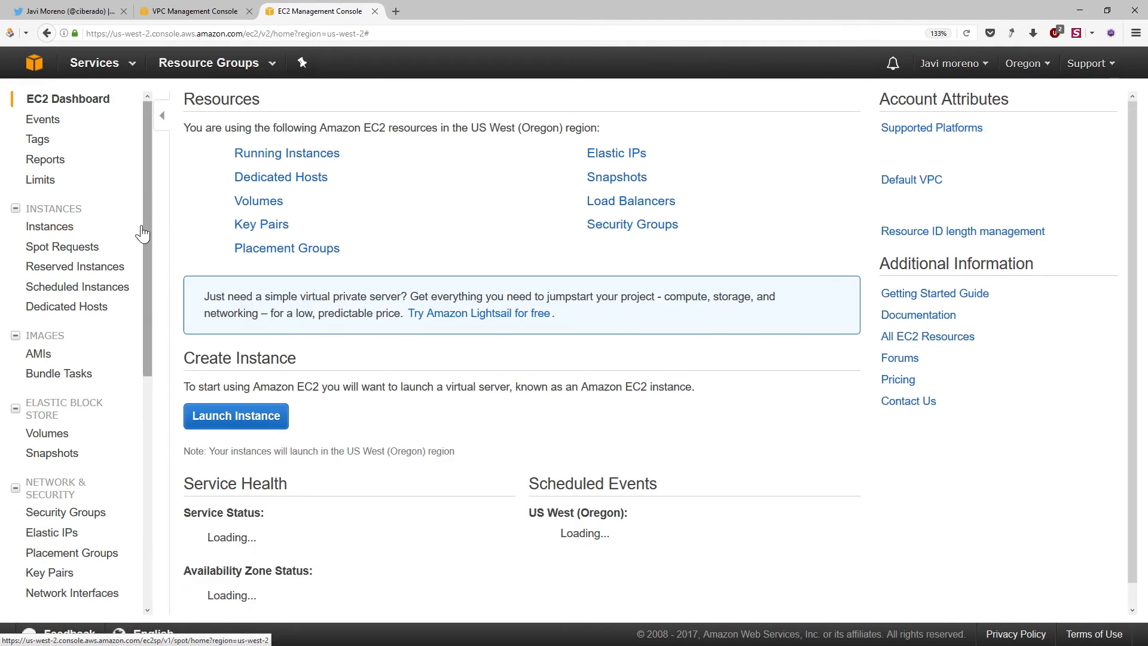
scroll(96, 336, down, 3)
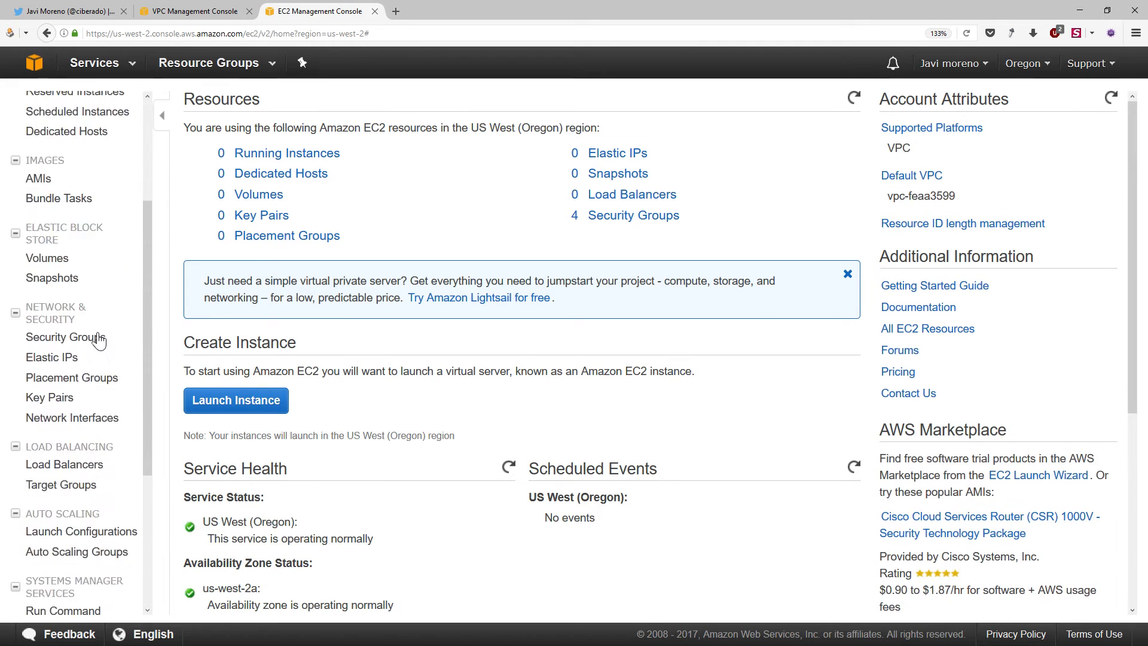
scroll(98, 338, down, 2)
click(55, 340)
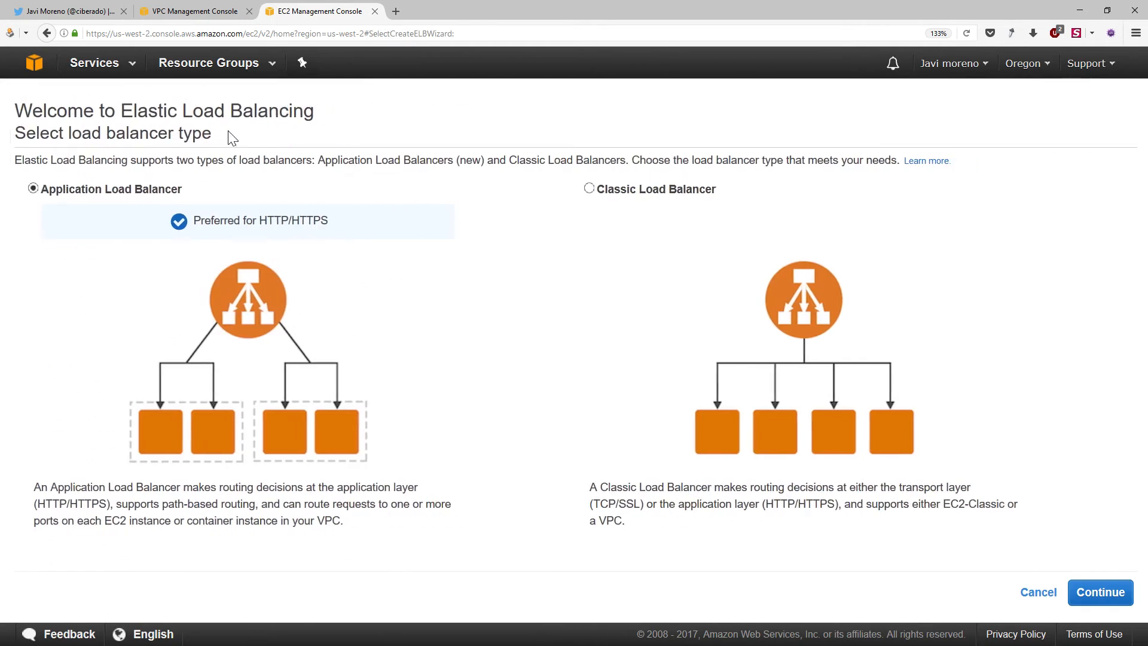
Choose a Classic Load Balancer, name it pokemonlb and place it inside pokemon-vpc (10.0.0.0/16)
click(611, 191)
click(1099, 591)
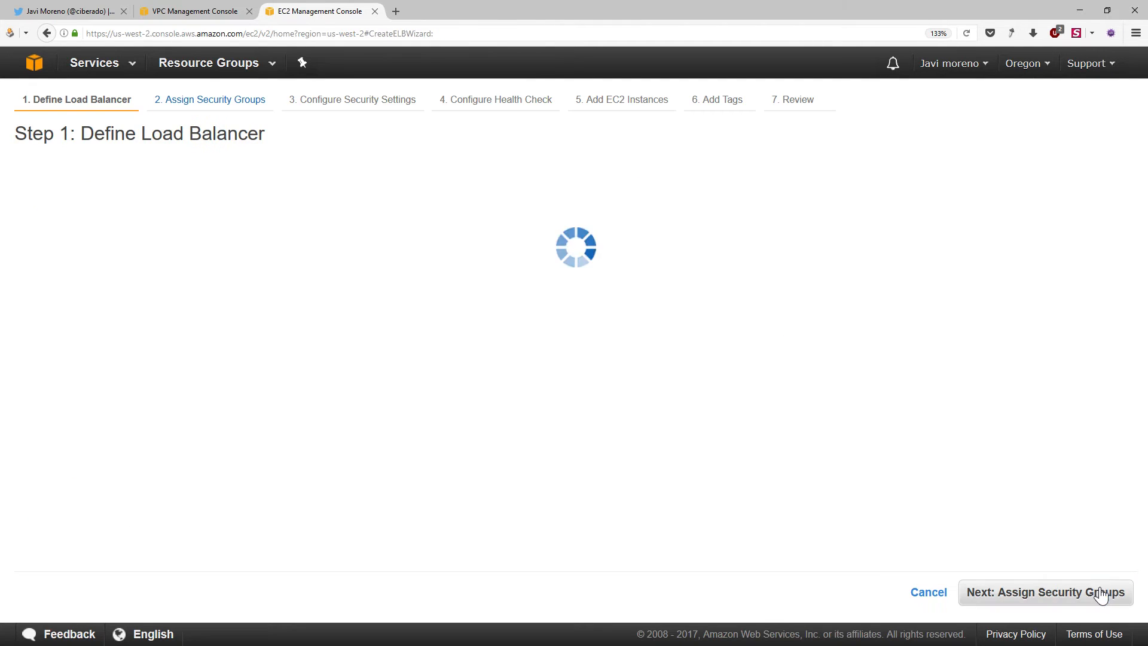
click(257, 235)
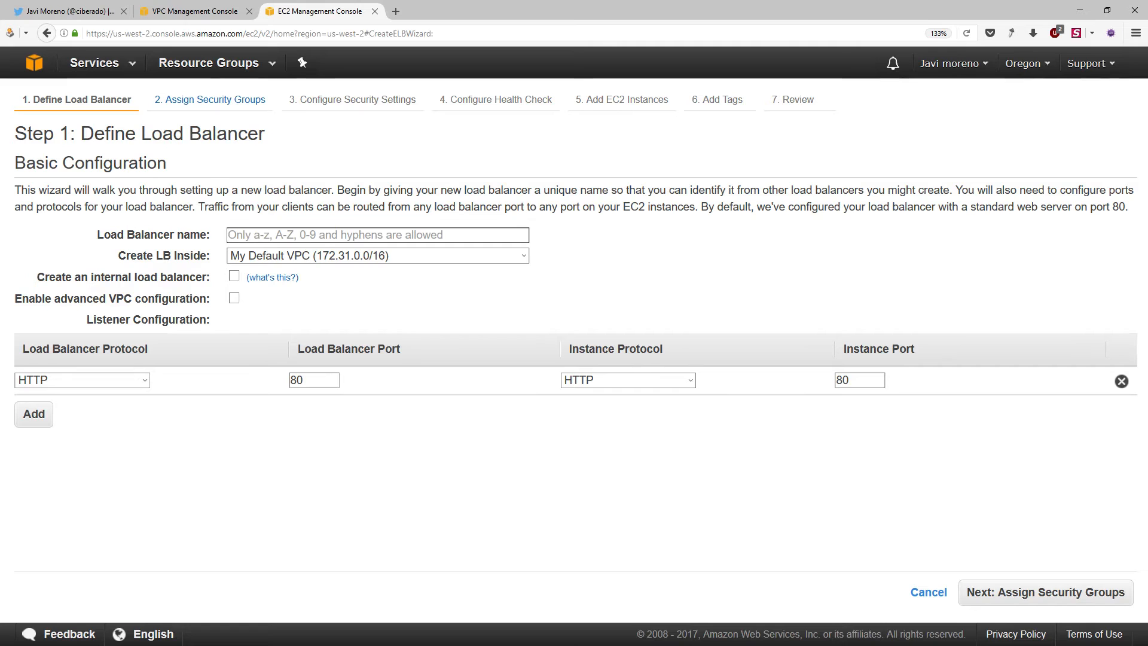
text(pokemonlb)
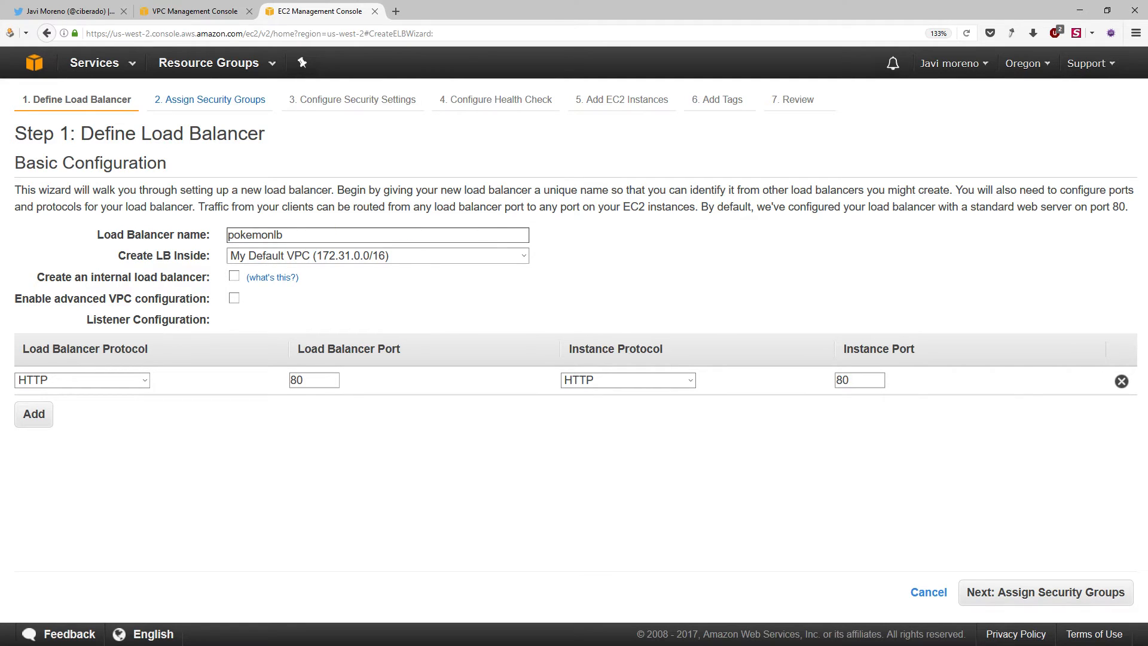
click(394, 256)
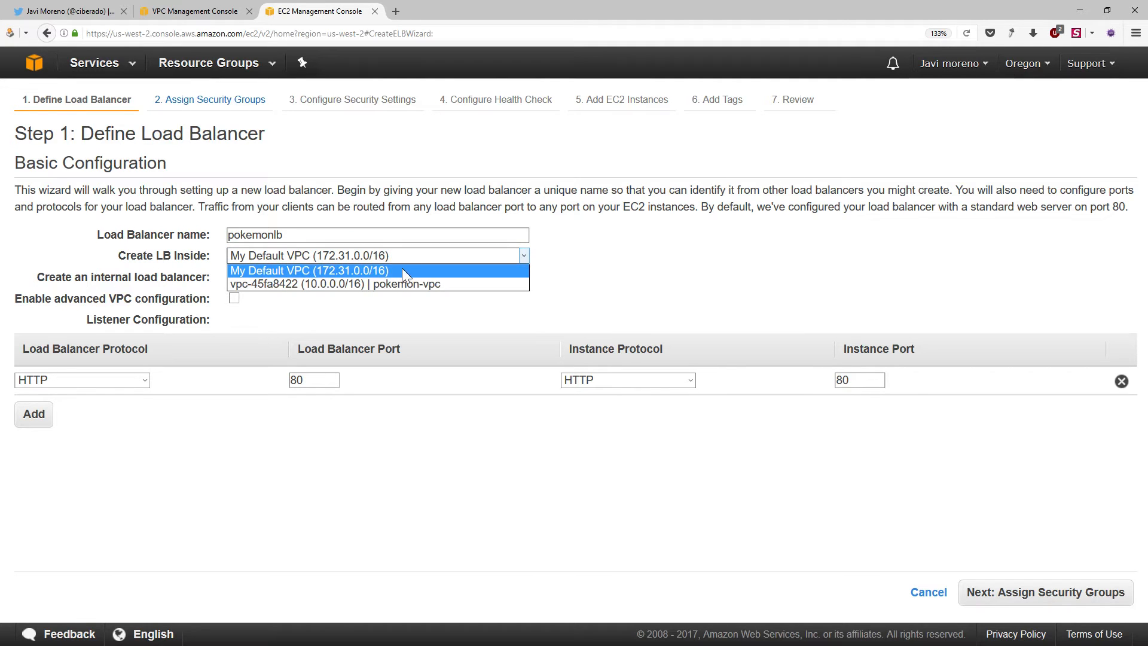
click(416, 286)
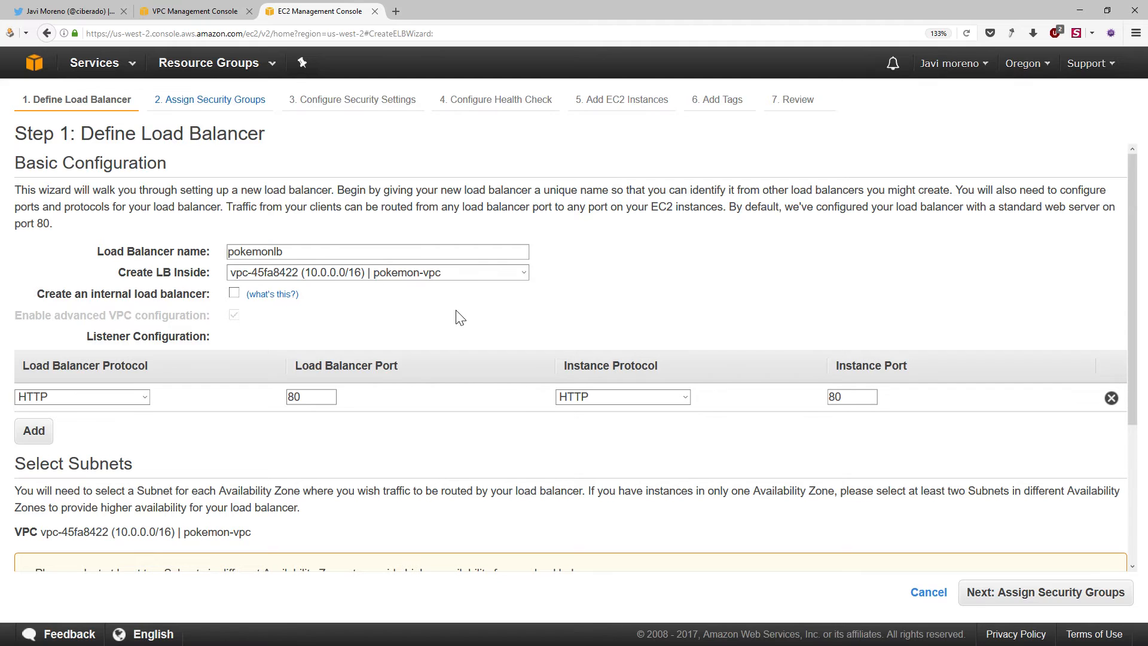
Configure the HTTP listener to forward load balancer port 80 to instance port 8080
scroll(454, 331, down, 2)
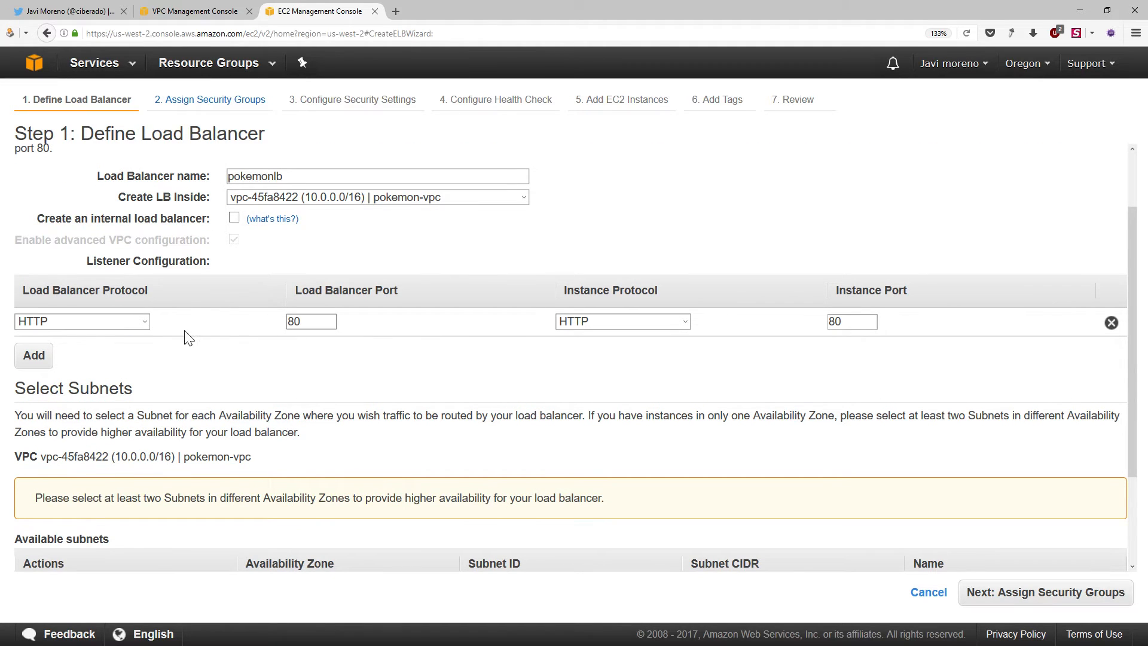
click(297, 323)
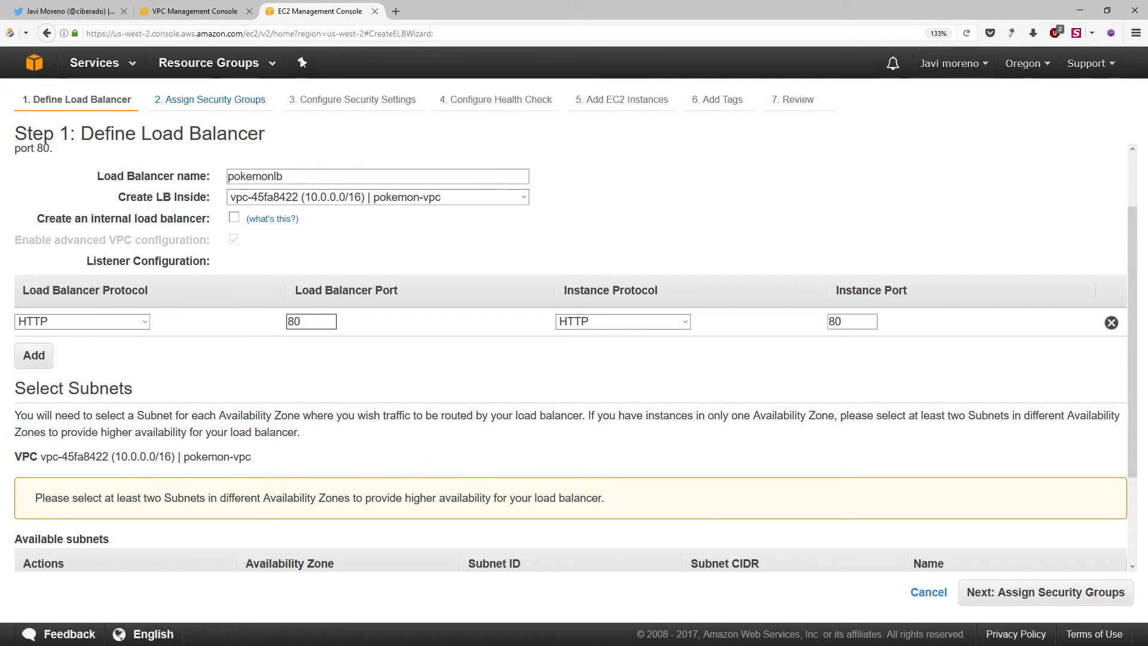
double_click(294, 322)
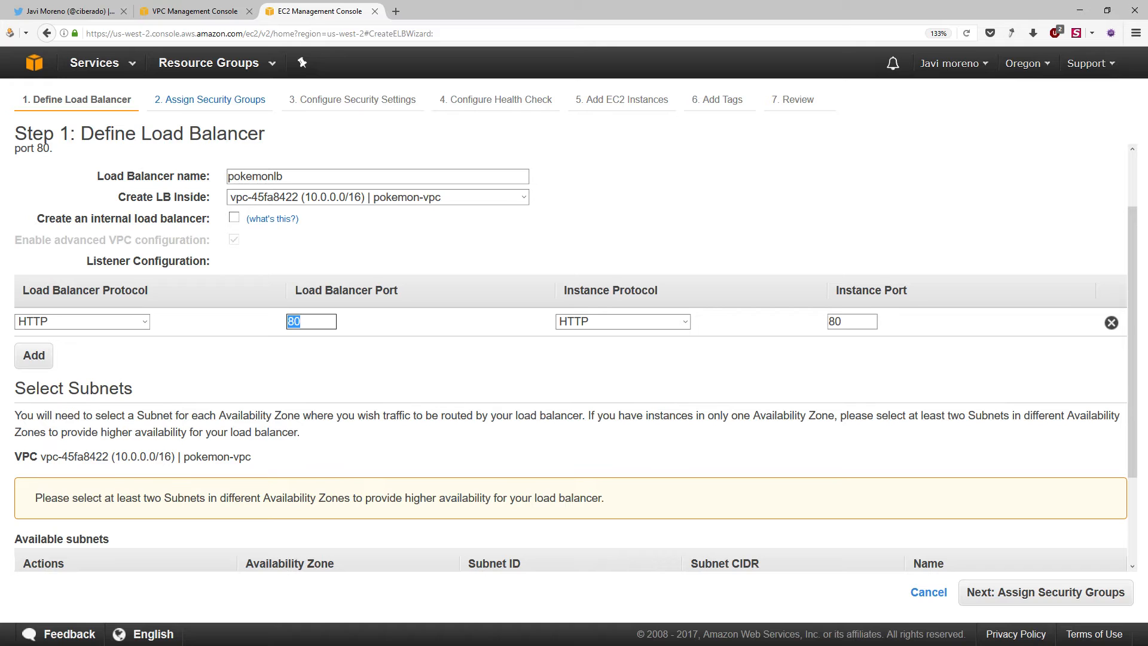
click(848, 322)
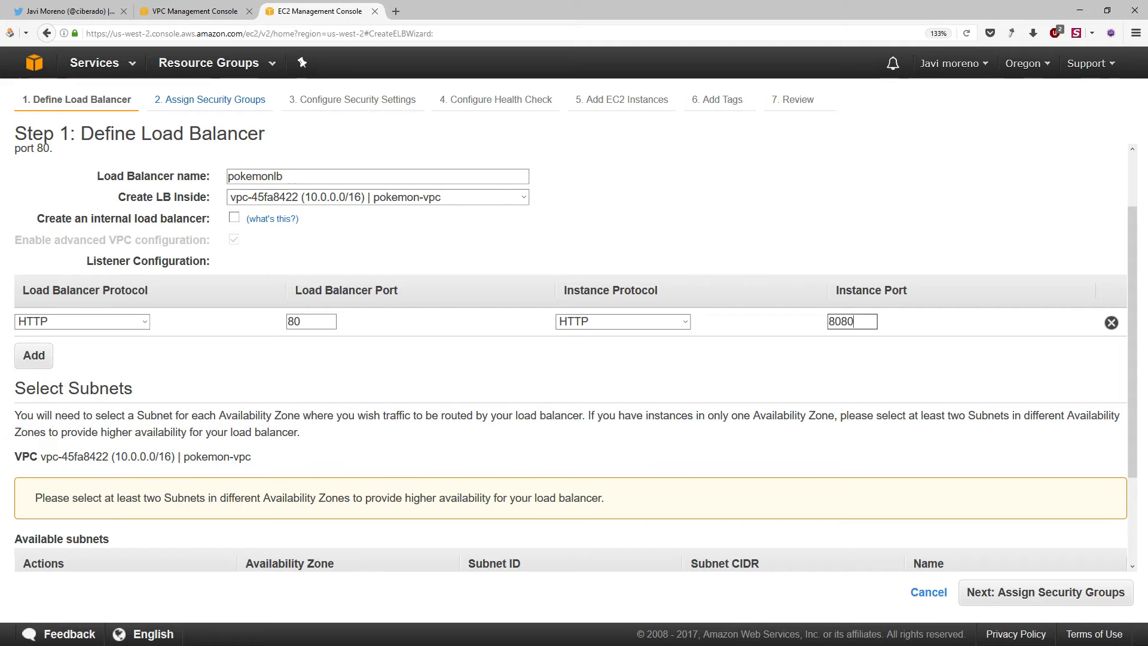
double_click(842, 322)
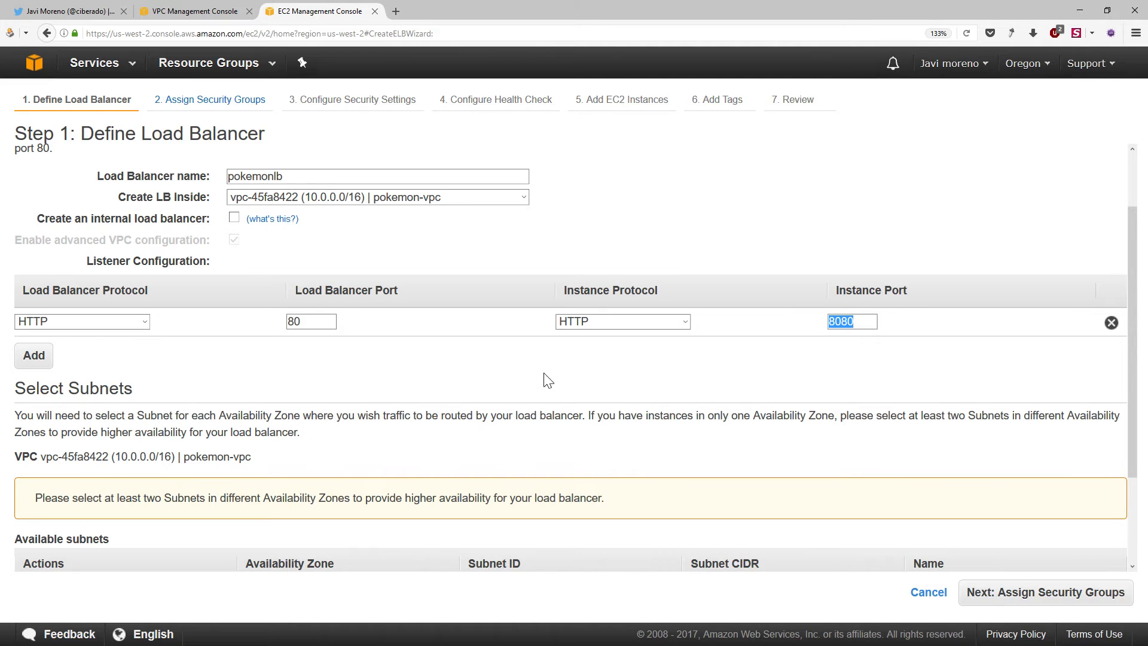
Add the public a and public b subnets to the load balancer and continue to the security group assignment
scroll(546, 386, down, 1)
scroll(546, 385, down, 1)
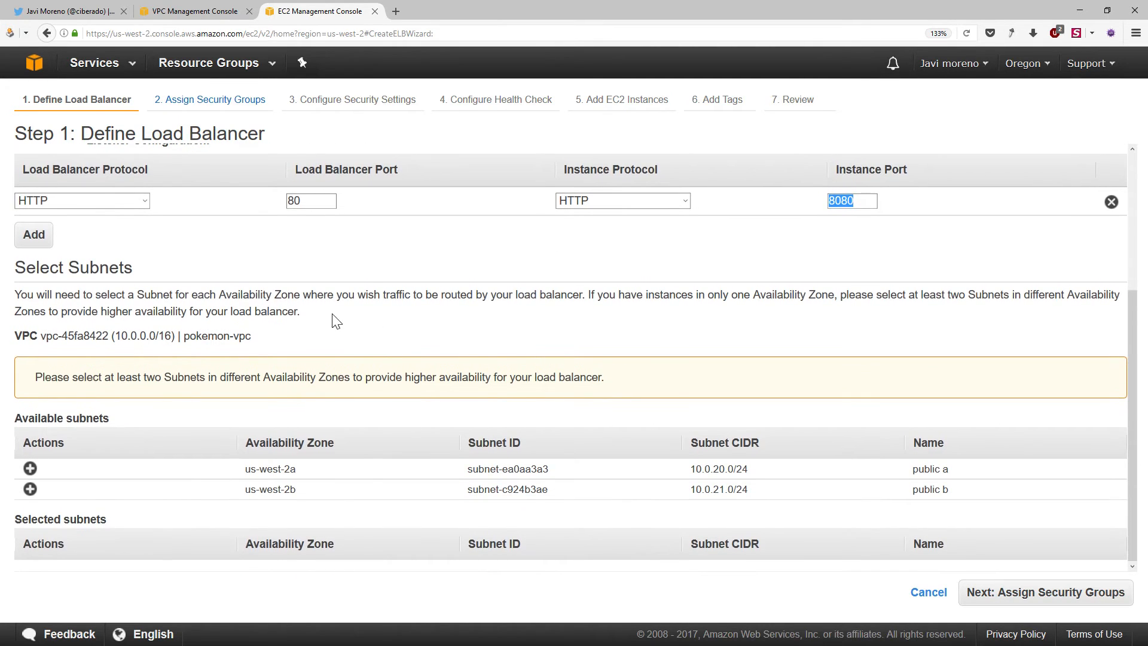
click(30, 470)
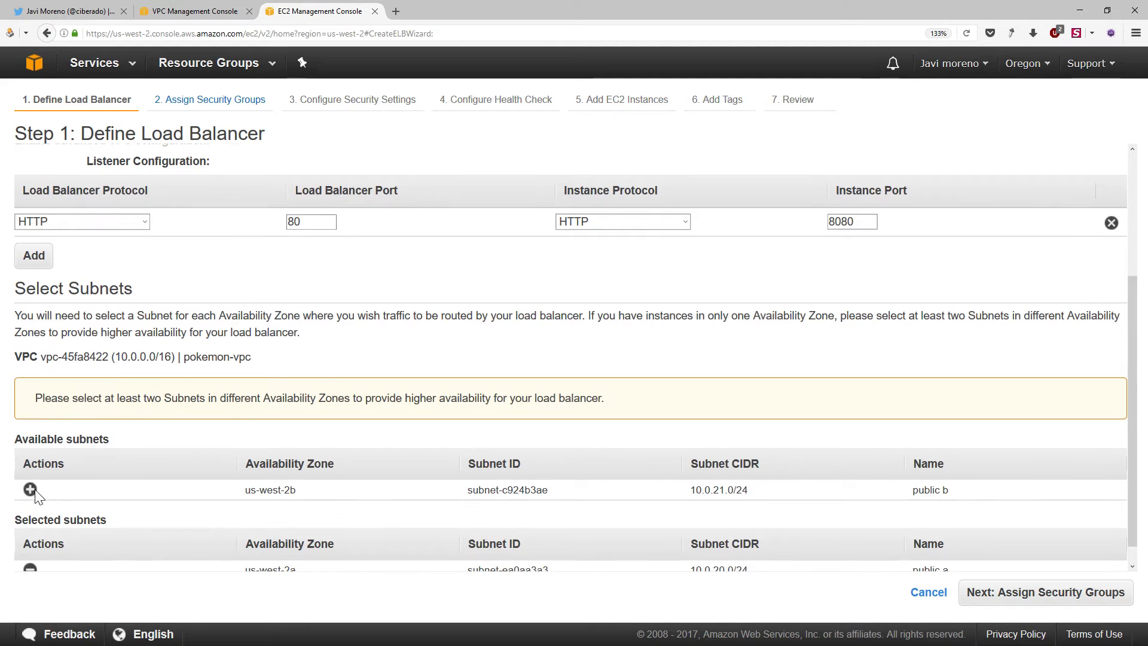
click(31, 487)
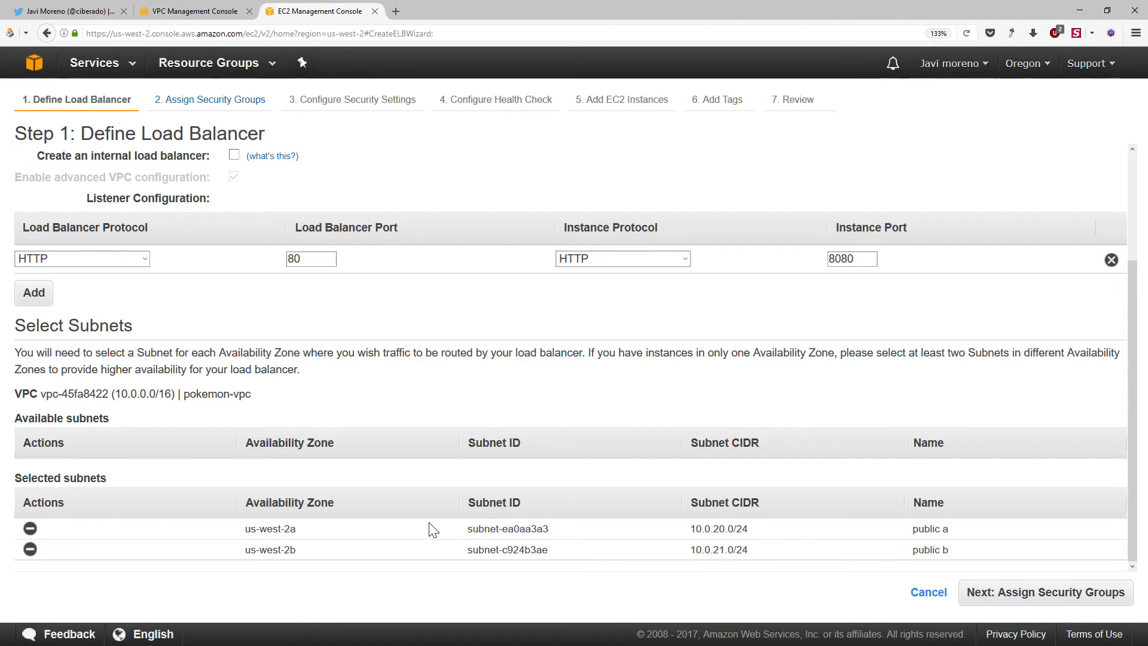
click(1062, 595)
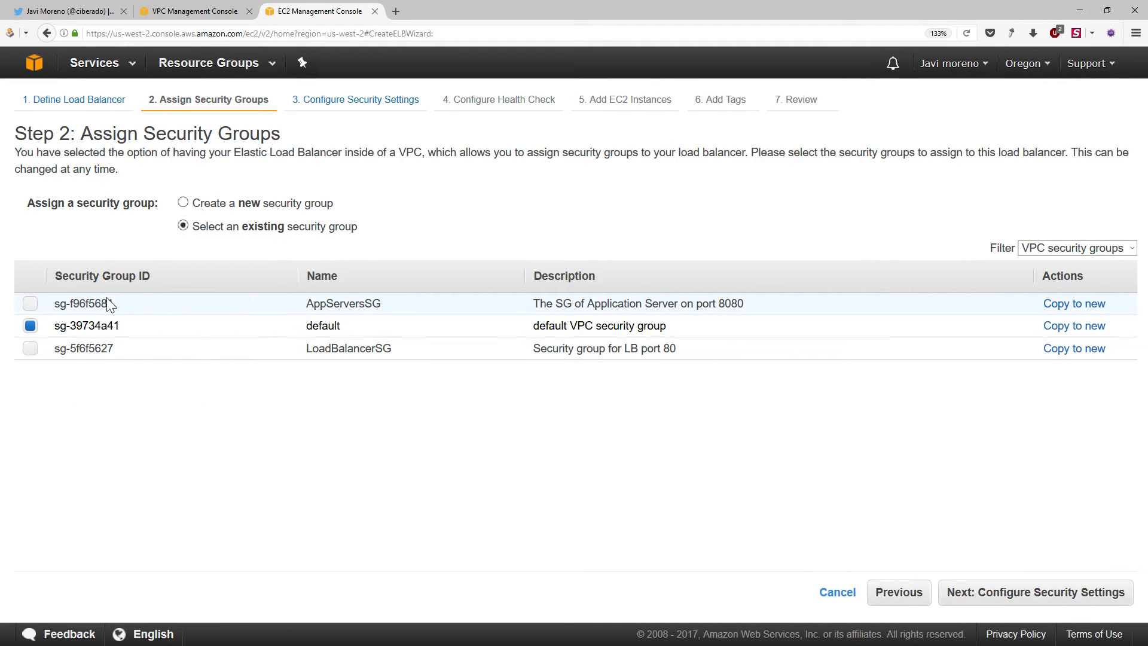
Assign only LoadBalancerSG instead of the default security group, and continue without a secure listener to the health check
click(29, 348)
click(31, 328)
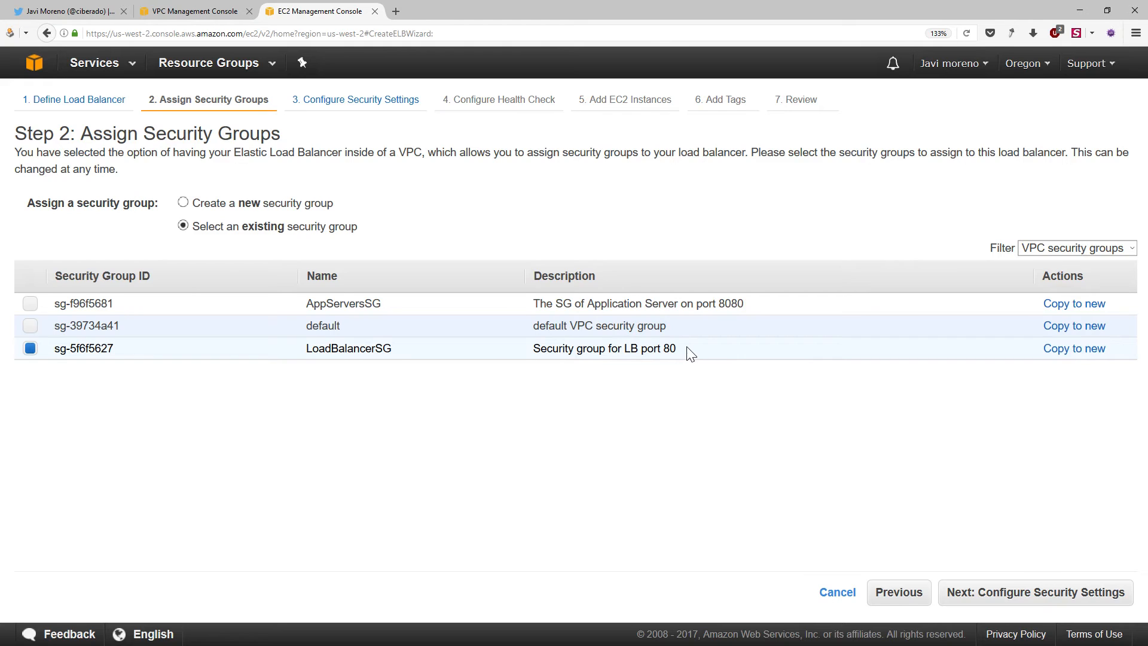
click(1040, 594)
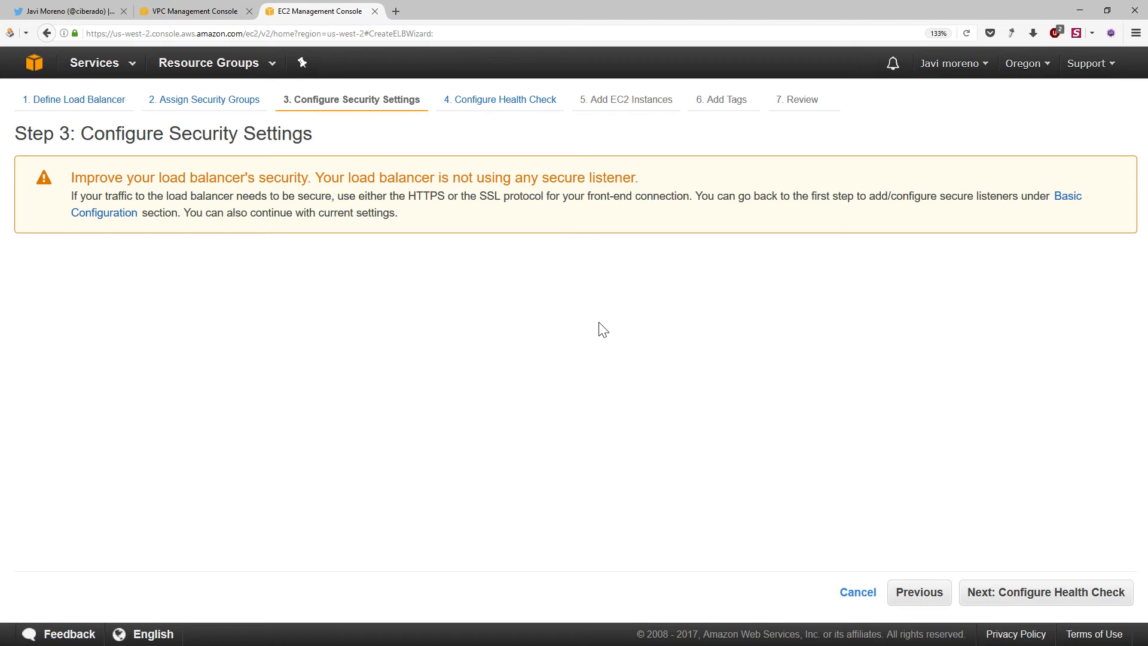
click(1056, 591)
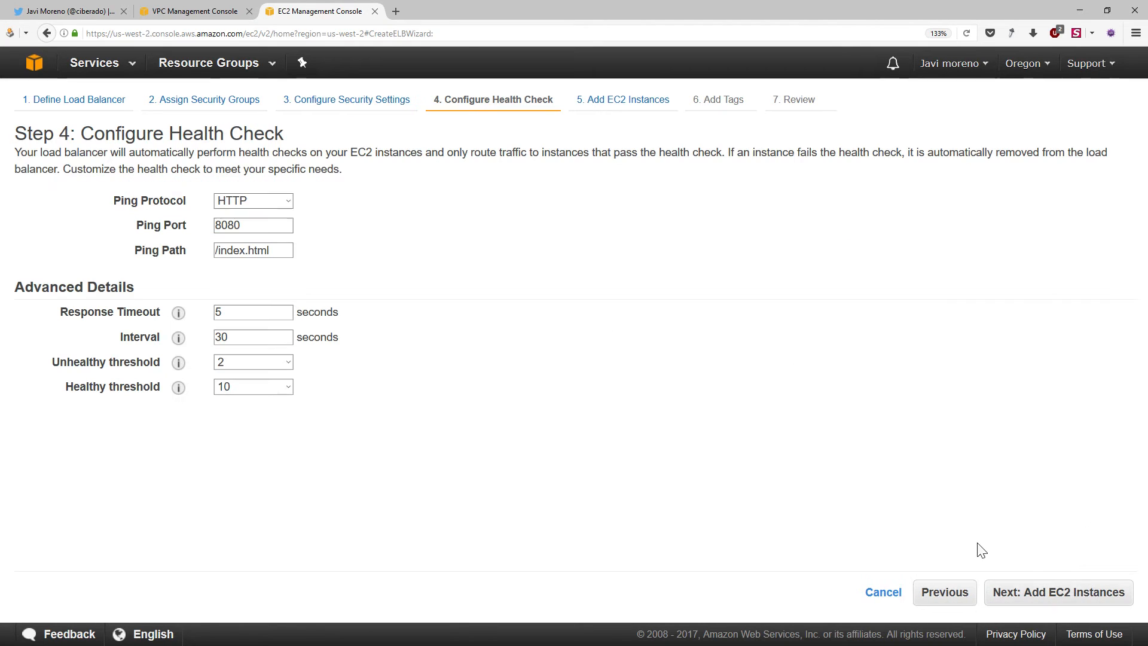
Set the health check's ping path to / and healthy threshold to 2, and continue to the EC2 instances step
double_click(267, 224)
triple_click(244, 251)
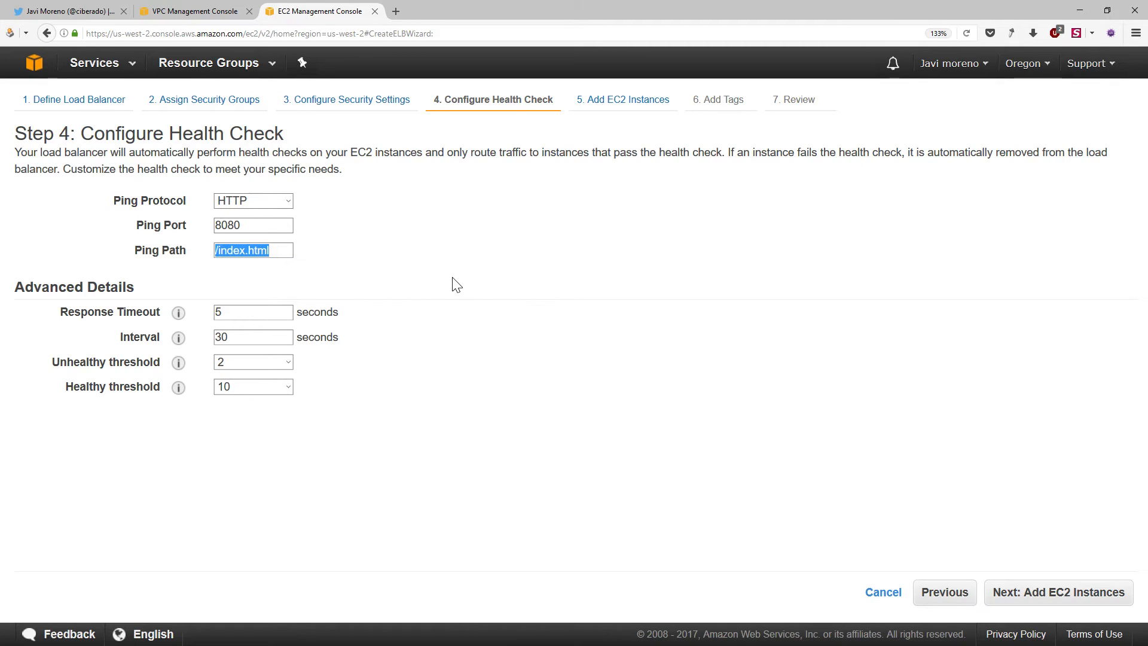
text(/)
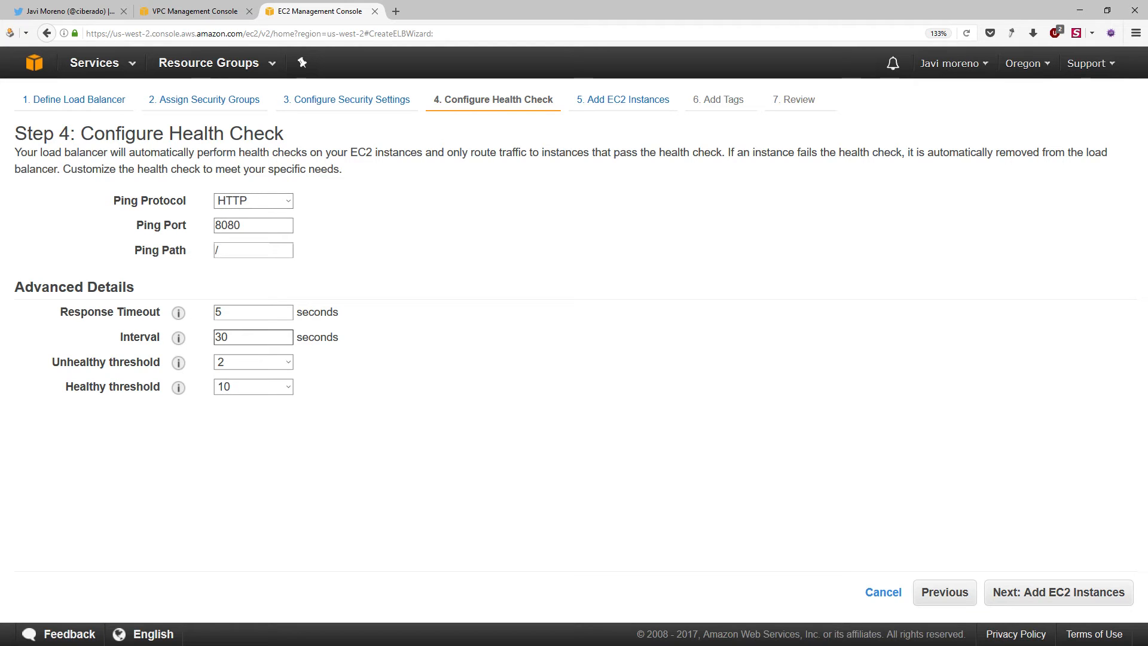
drag(229, 249, 207, 225)
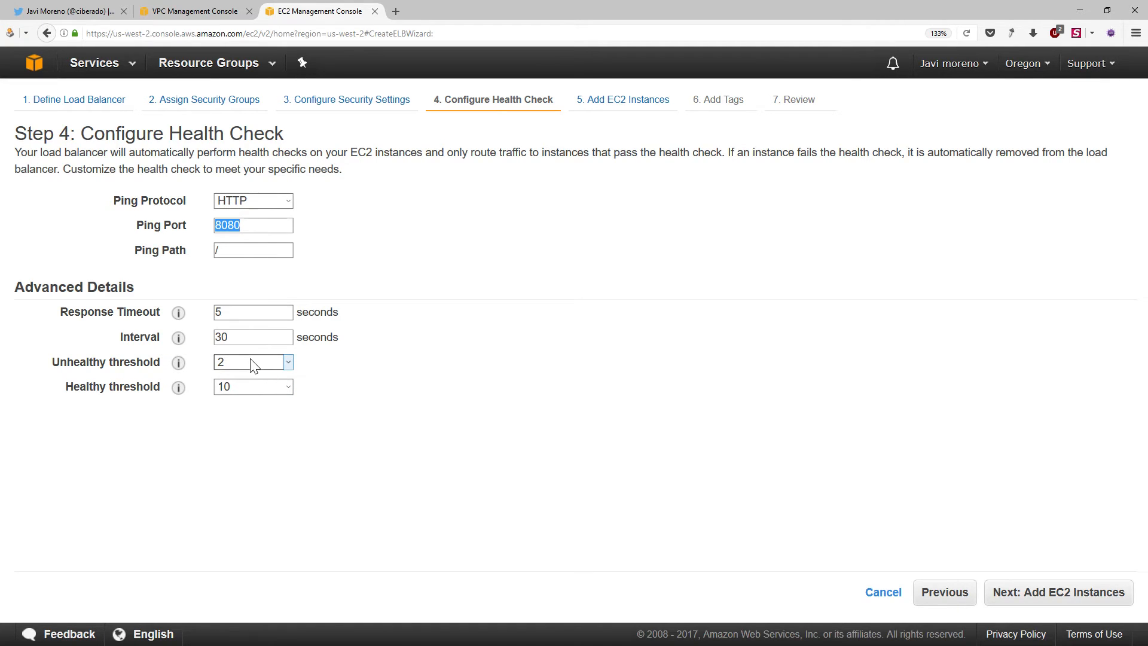
click(245, 390)
click(248, 401)
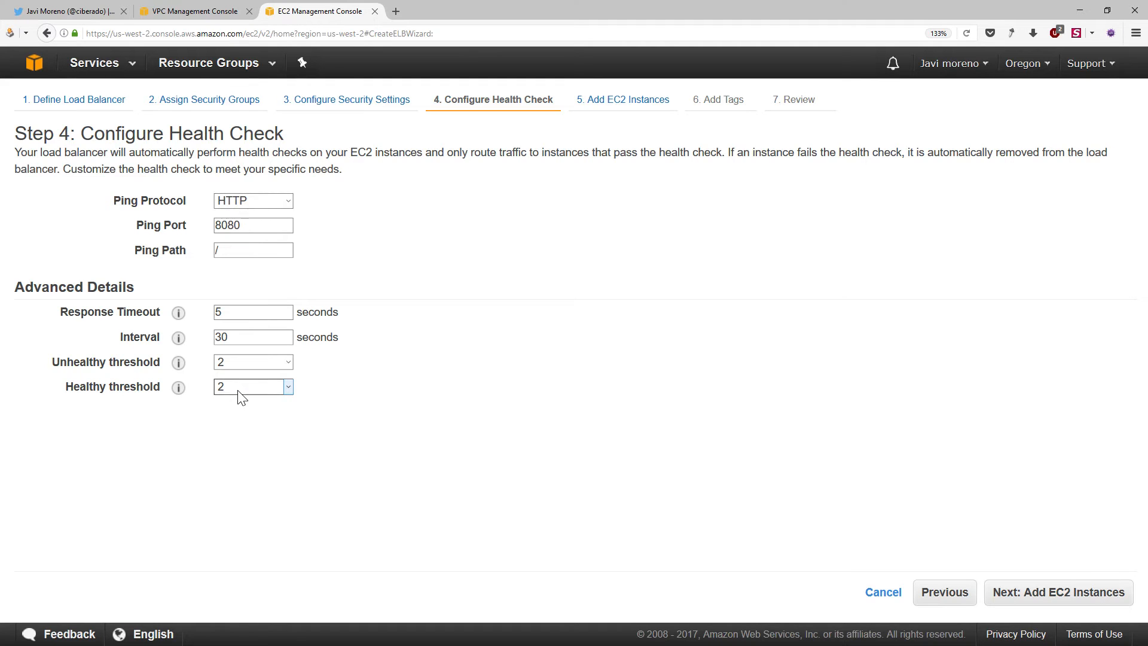
click(278, 250)
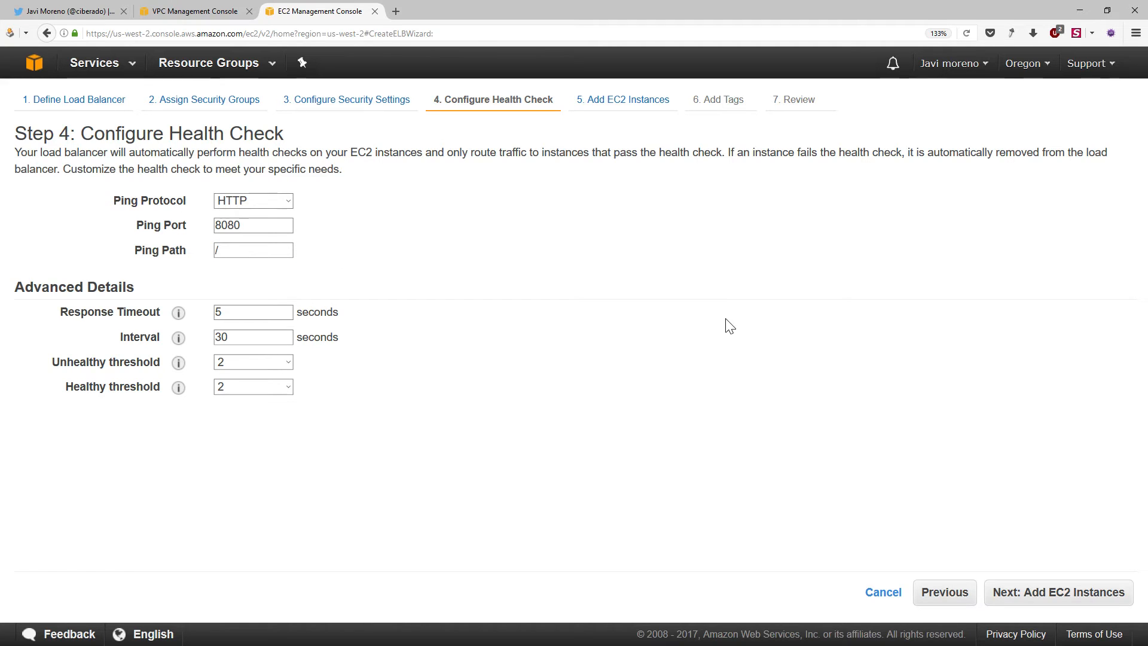
click(1027, 602)
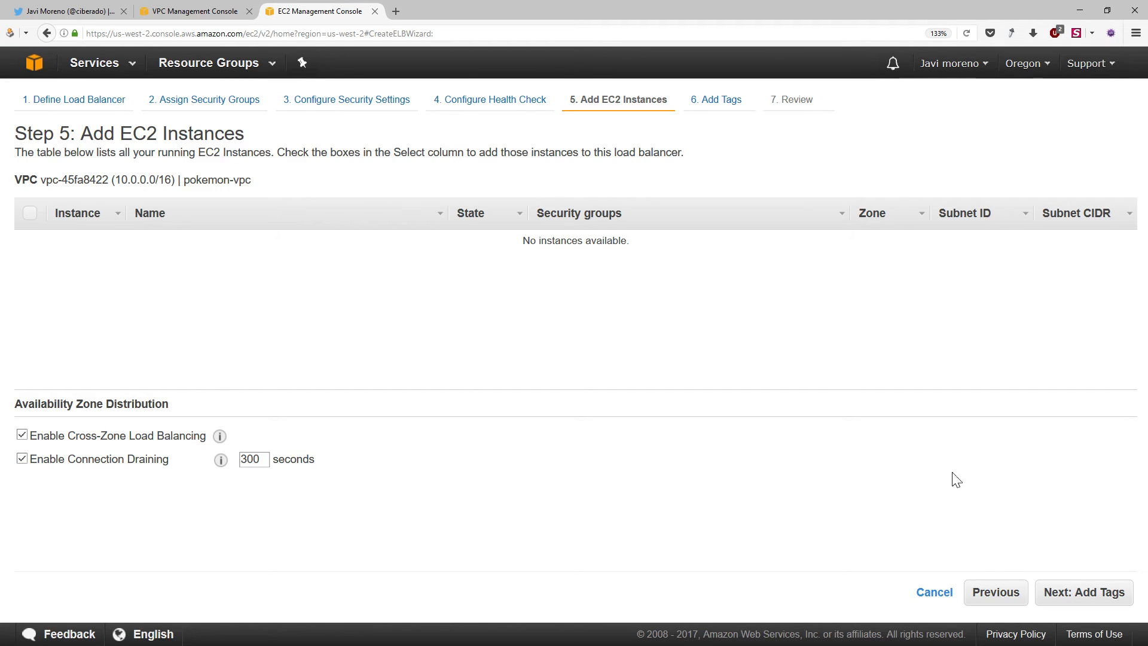
Skip adding instances and give the load balancer a Name tag with the value Pokemon LB
click(1080, 598)
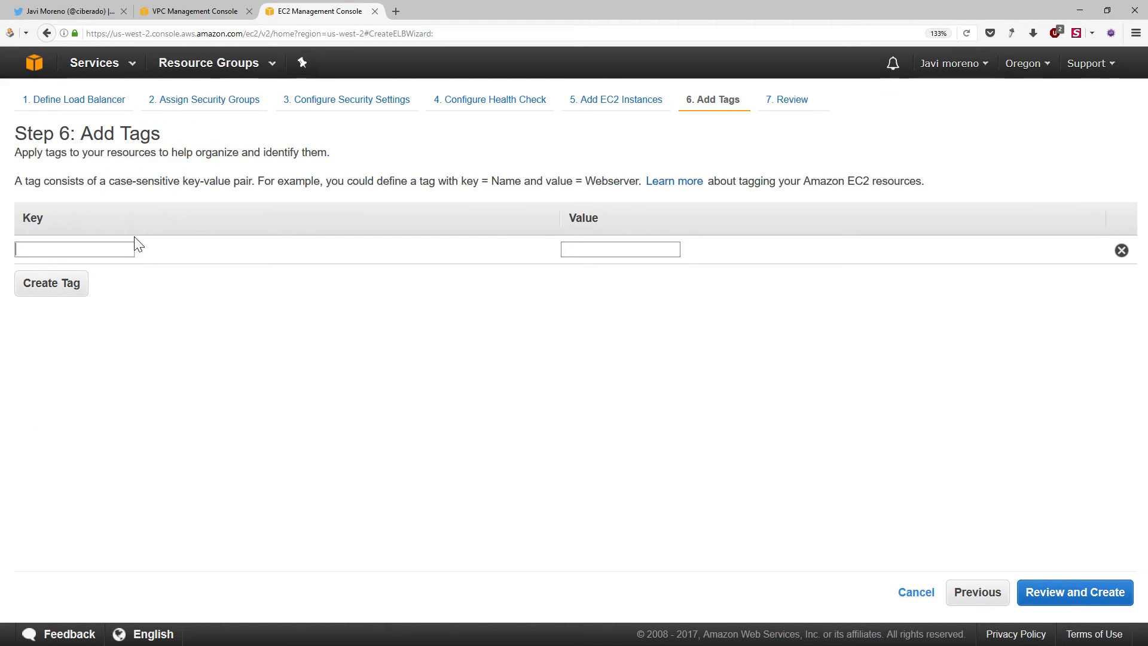
text(Name)
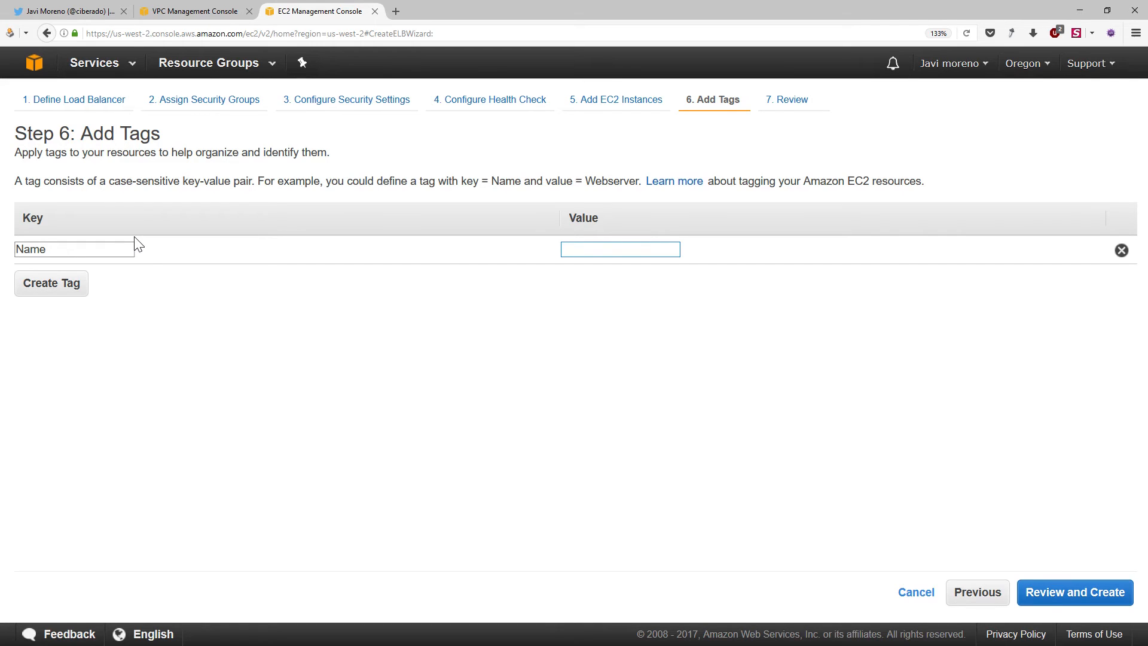
text(Load bala)
key(BackSpace)
key(BackSpace)
key(BackSpace)
key(BackSpace)
key(BackSpace)
key(BackSpace)
key(BackSpace)
key(BackSpace)
key(BackSpace)
text(Pokemon)
text(LB)
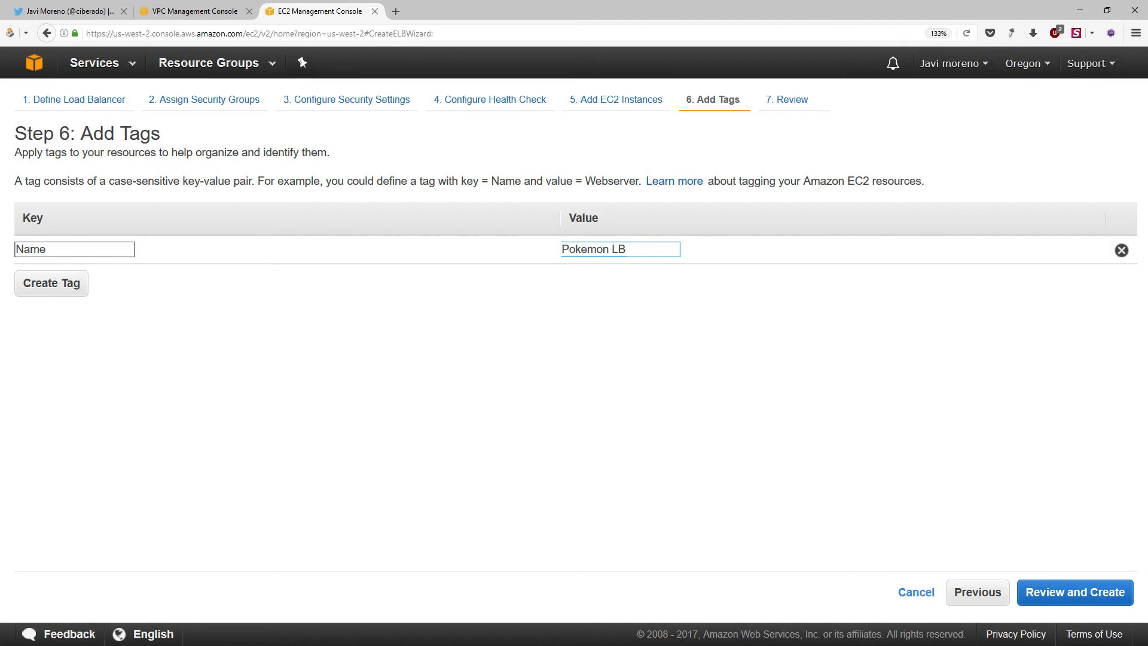
Add an Owner tag with the owner's username and a Project tag with the value HA arch
click(60, 285)
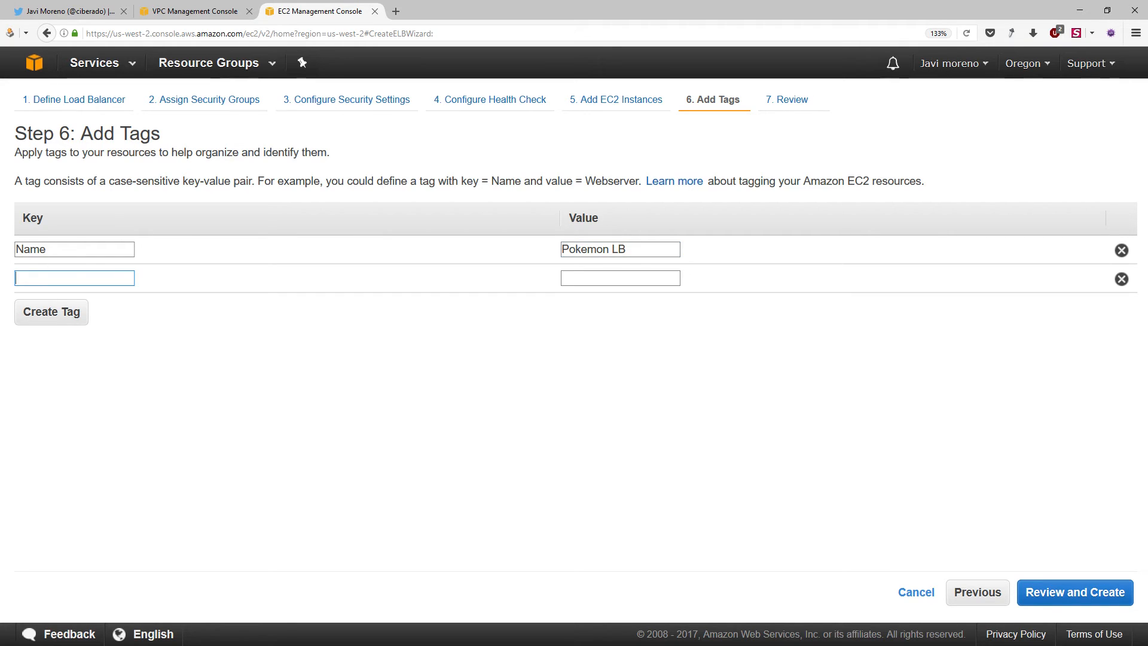
text(Owner)
key(Tab)
text(ciberado)
key(Tab)
key(Return)
text(Project)
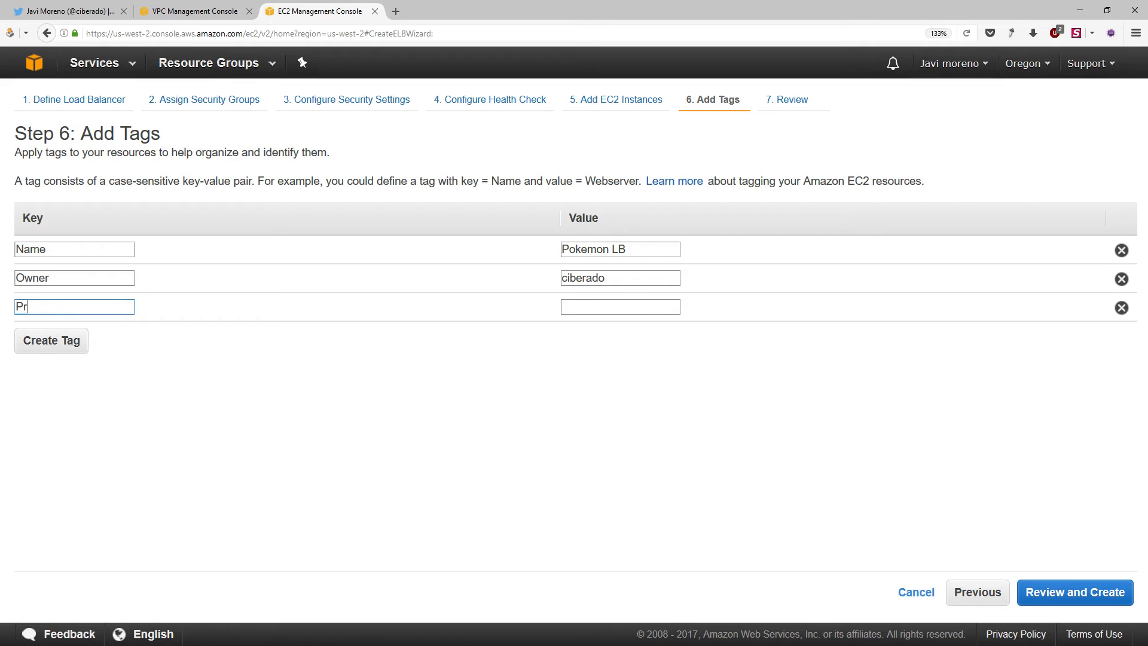
key(Tab)
text(HA arch)
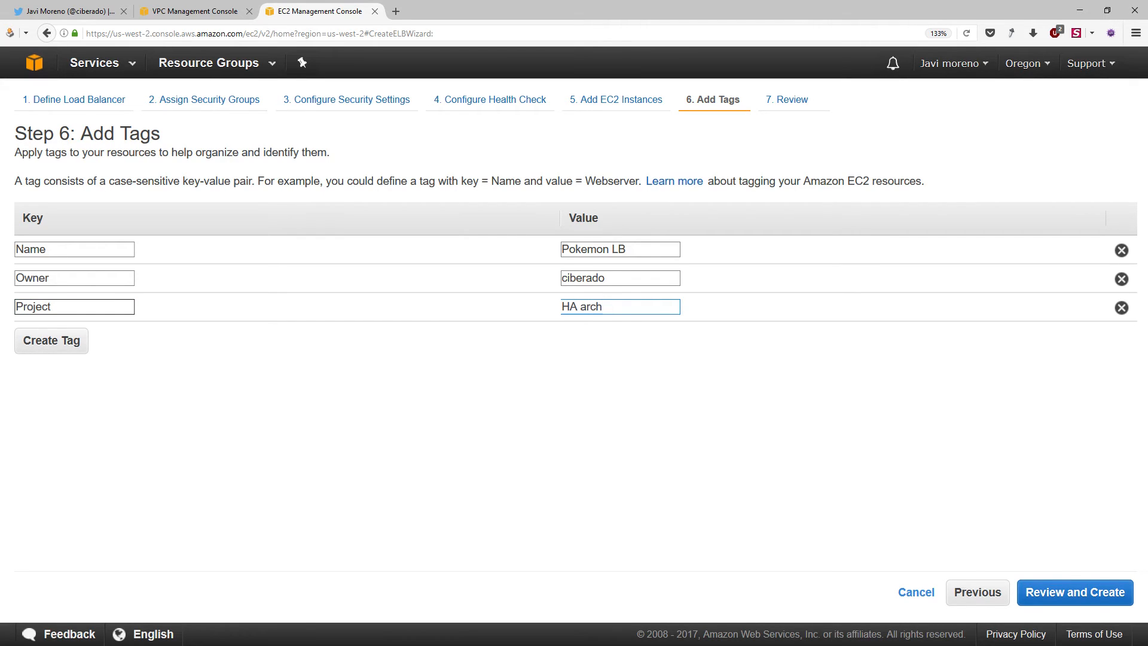
Review and create the load balancer, open pokemonlb in the load balancer list and enlarge its details area
click(1067, 604)
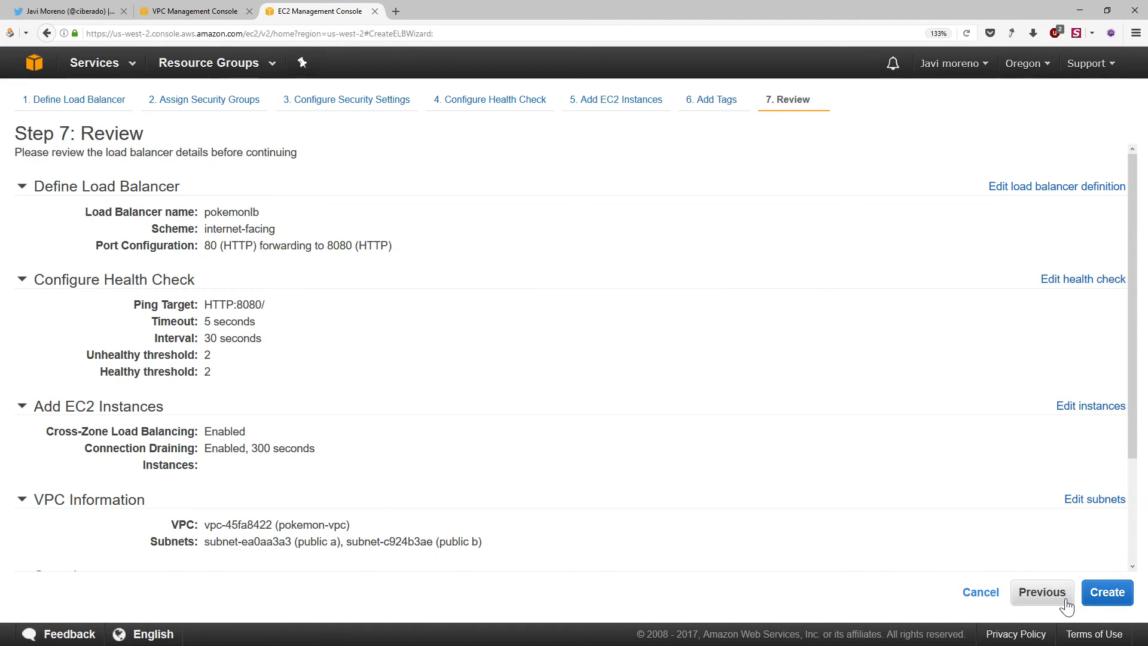
click(1093, 595)
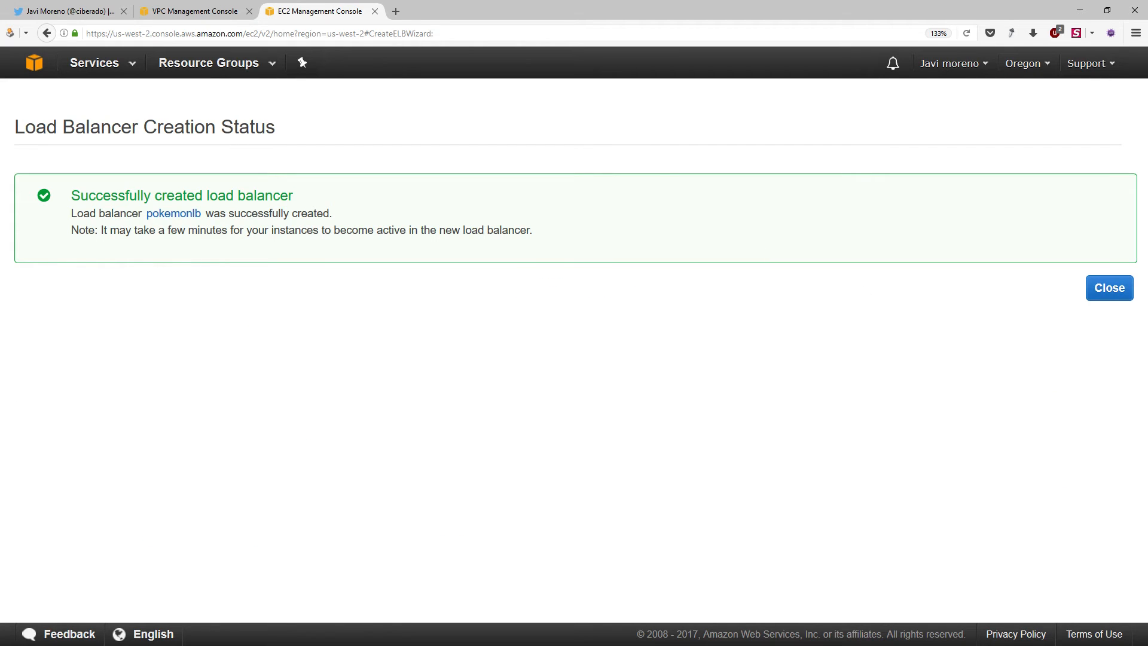
click(185, 215)
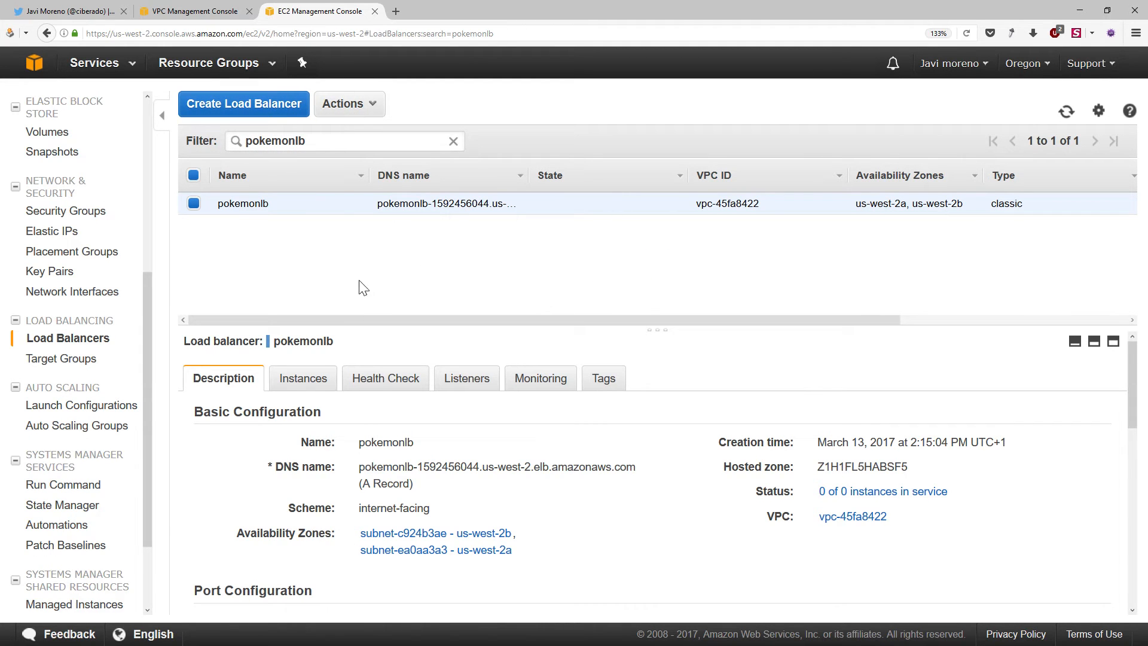
drag(371, 328, 374, 283)
mouse_move(359, 422)
mouse_down()
mouse_move(615, 423)
mouse_move(359, 424)
mouse_up()
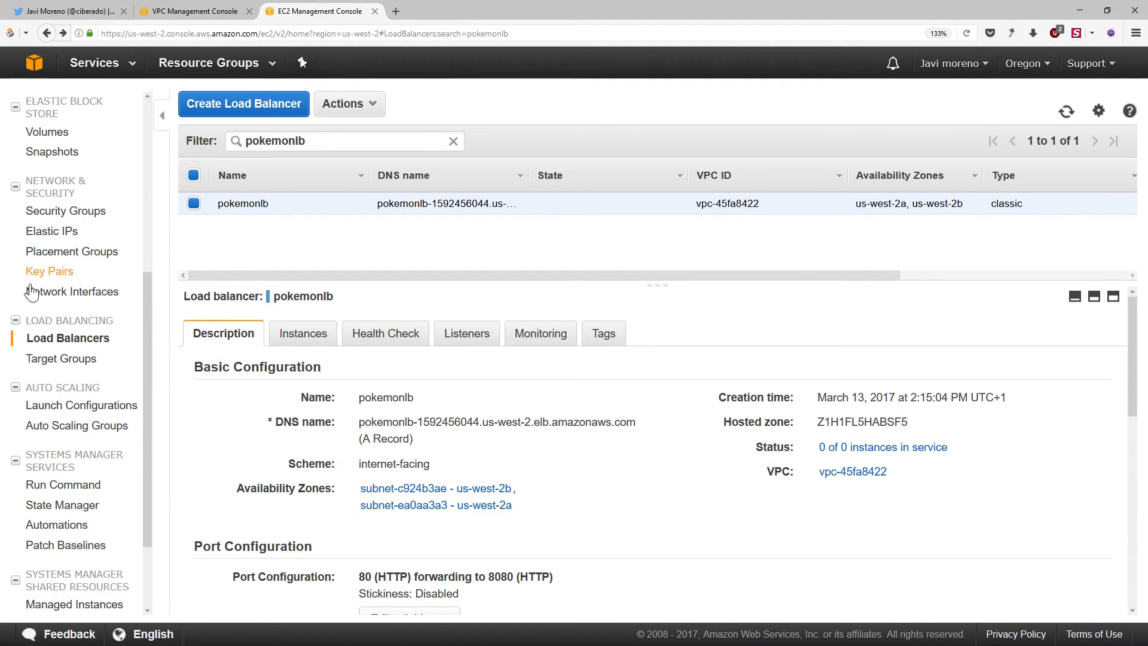
Start creating an Auto Scaling group and begin a new launch configuration for it
click(76, 409)
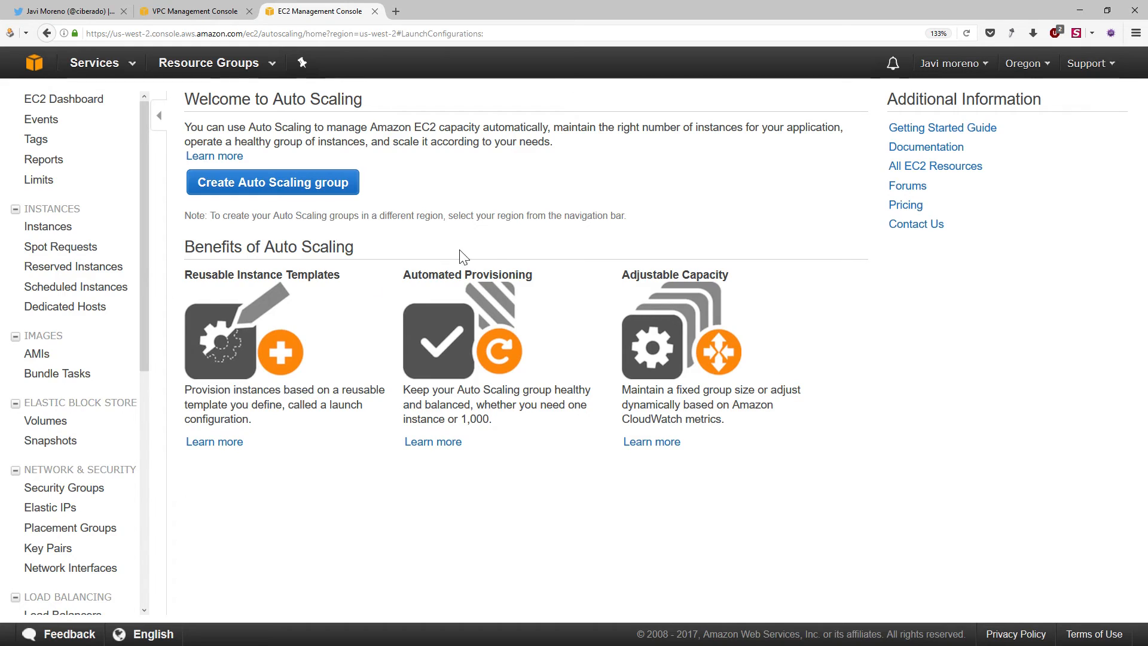
drag(227, 100, 362, 99)
click(445, 235)
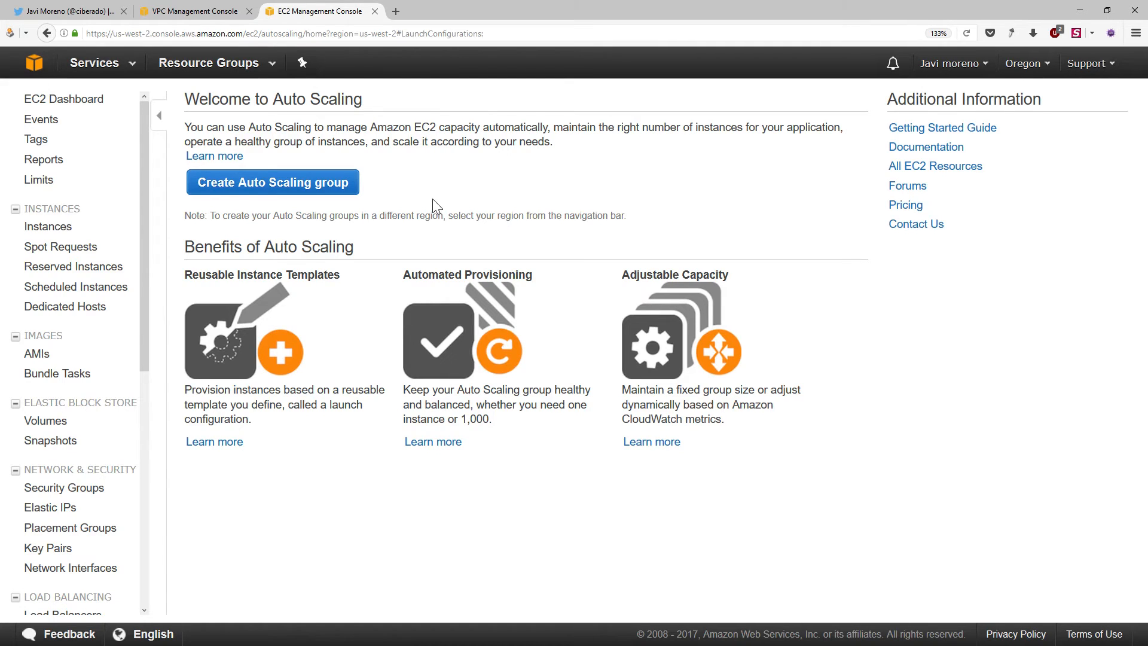
click(276, 188)
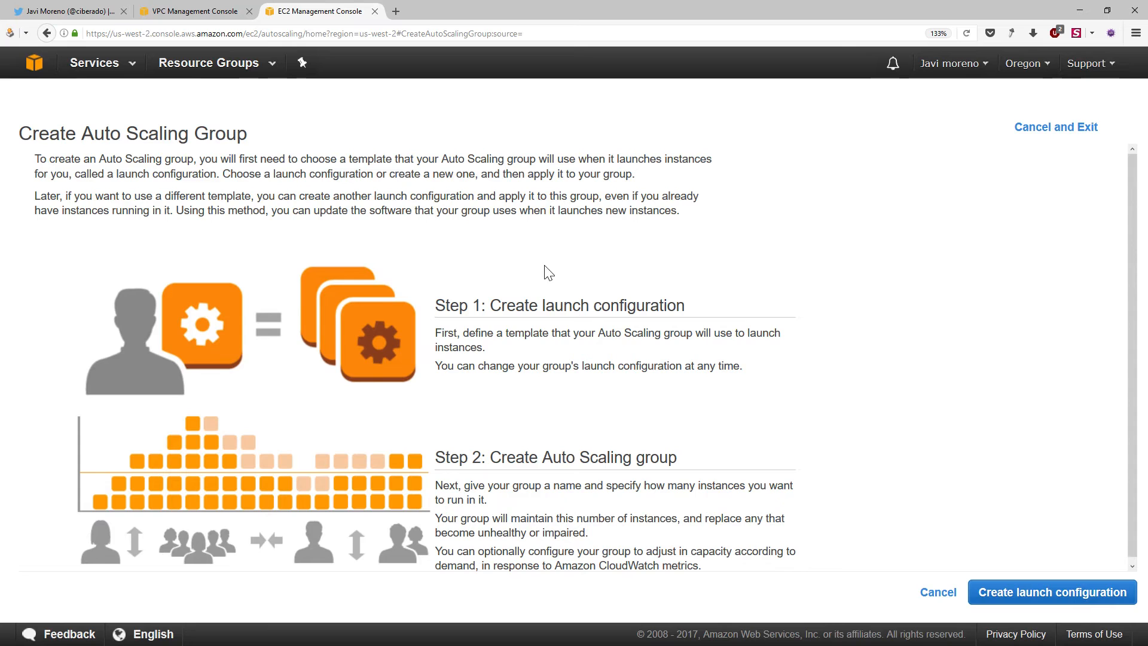
click(1024, 603)
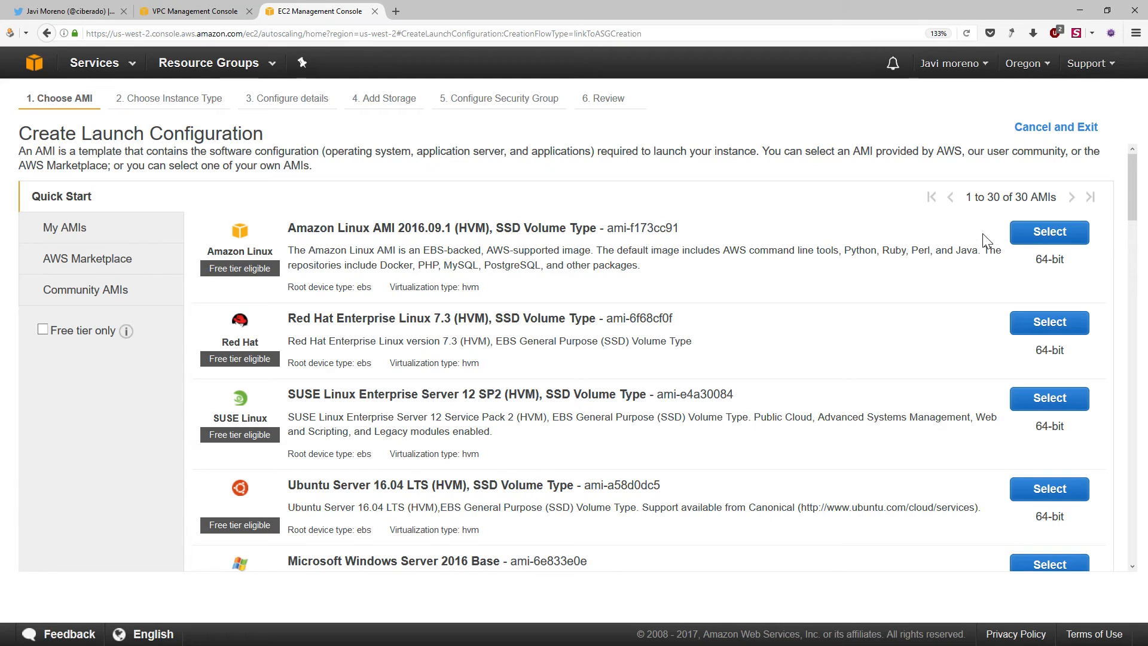
Choose Amazon Linux AMI 2016.09.1 (HVM) with the t2.micro instance type and proceed to the launch configuration's details
click(1046, 233)
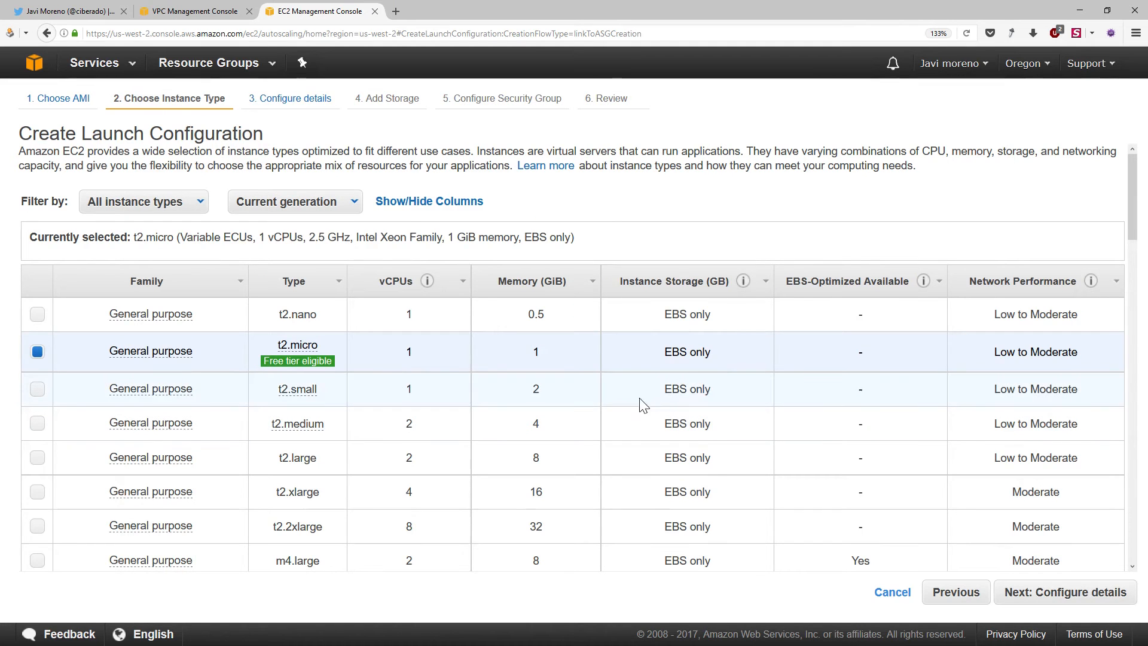
mouse_move(307, 354)
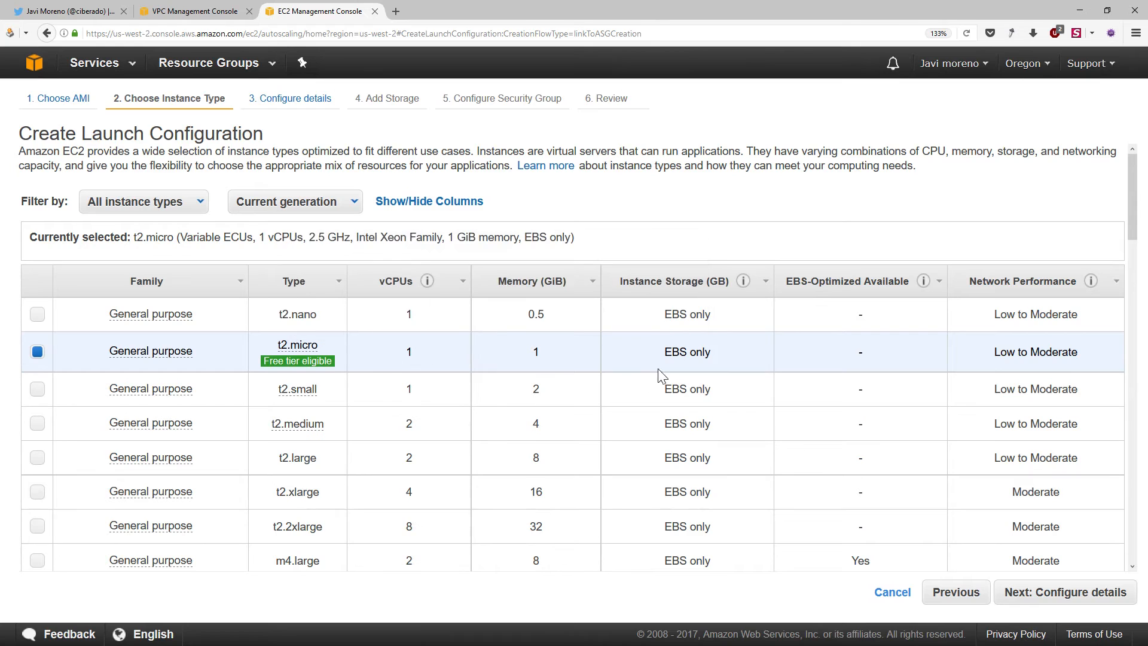
click(1056, 605)
click(319, 157)
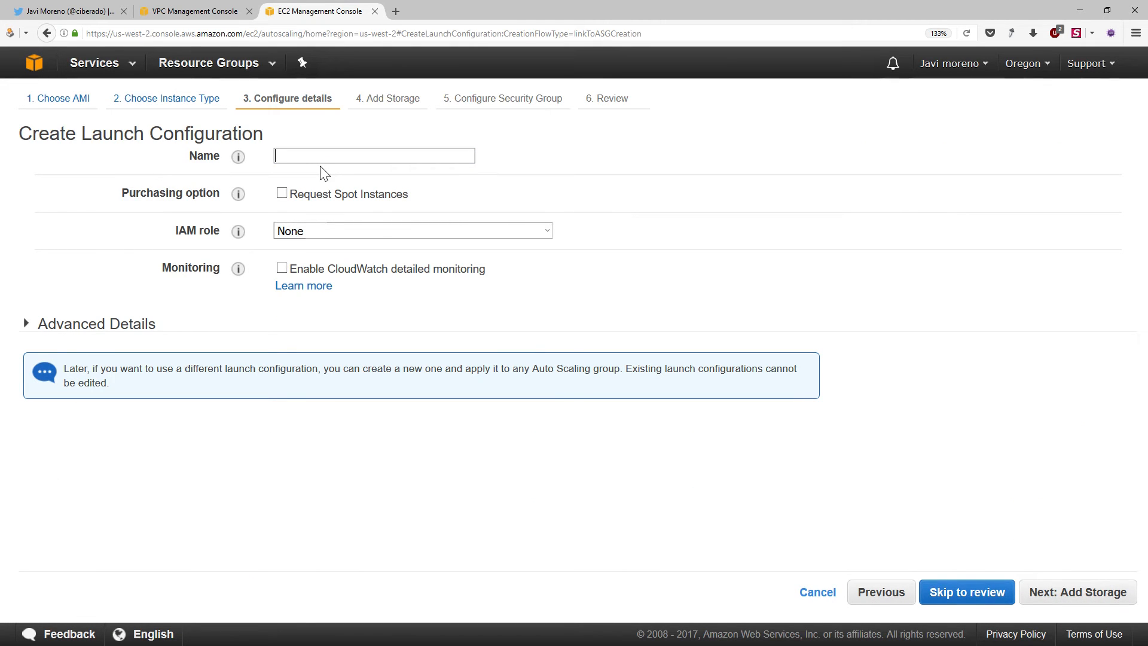
Name the launch configuration PokemonLC with CloudWatch detailed monitoring enabled, and expand its advanced details to reach the user data
text(PokemonLC)
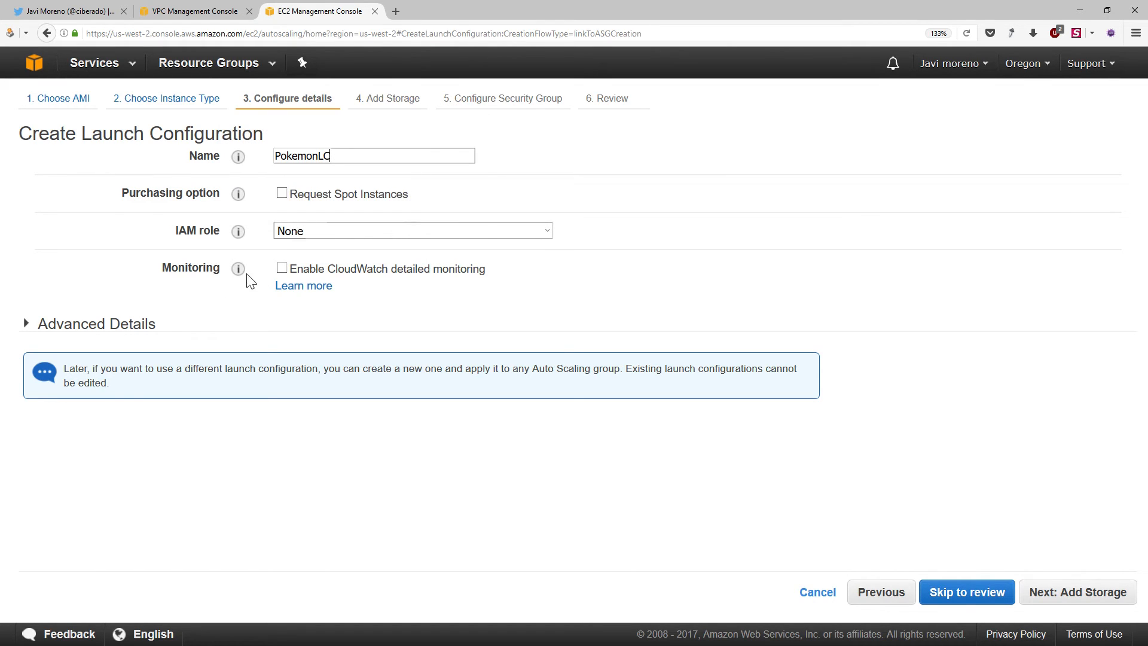
click(350, 270)
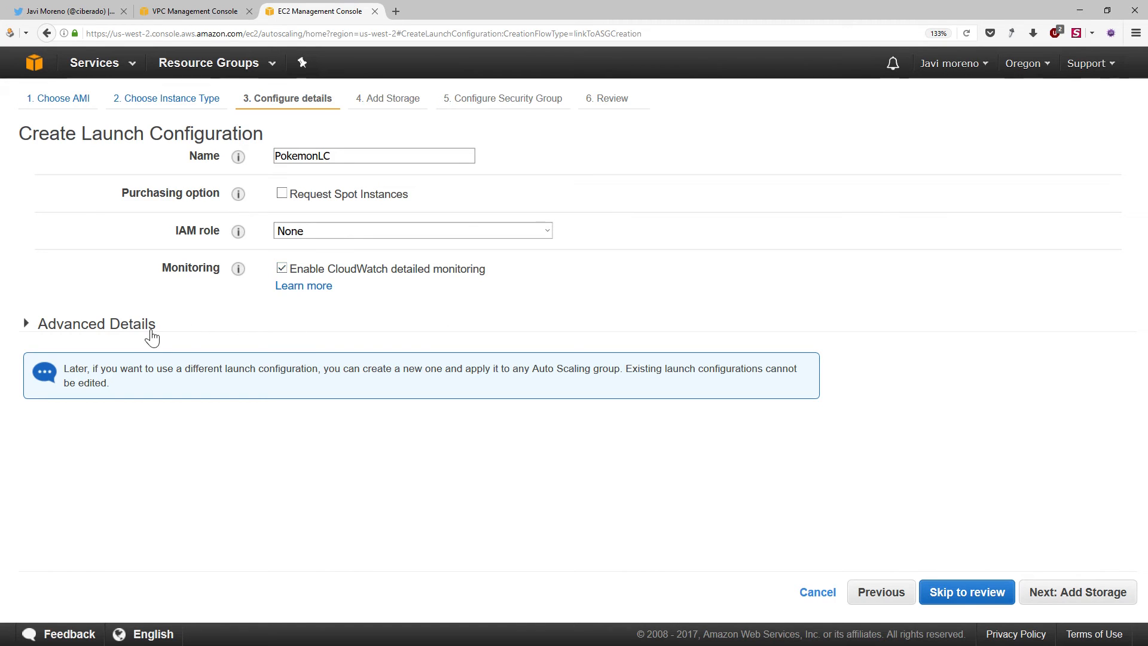
click(77, 328)
click(359, 450)
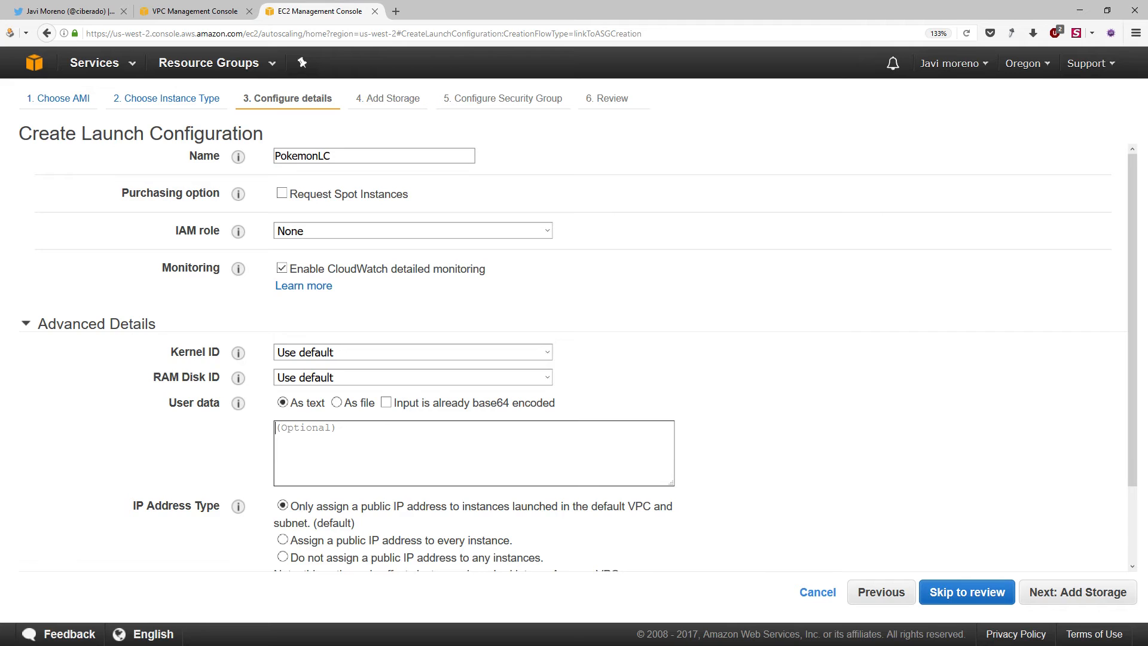
Open the script author's public Pastebin page in a new browser tab
key(ctrl+t)
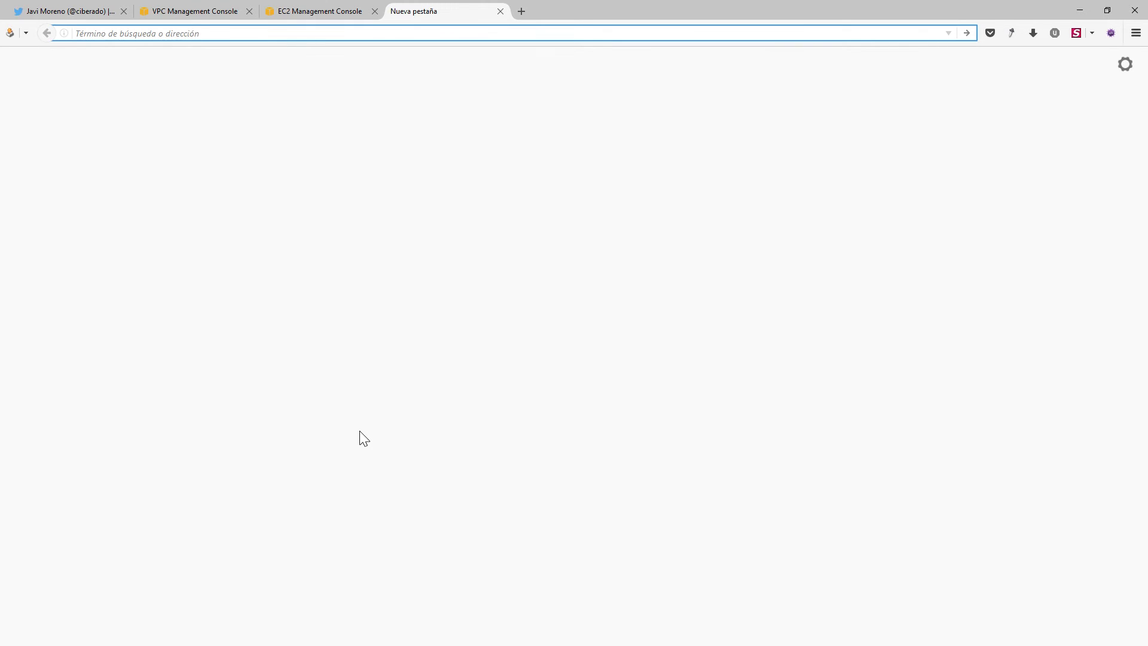
text(th)
key(BackSpace)
key(BackSpace)
key(BackSpace)
text(pastebin.com/)
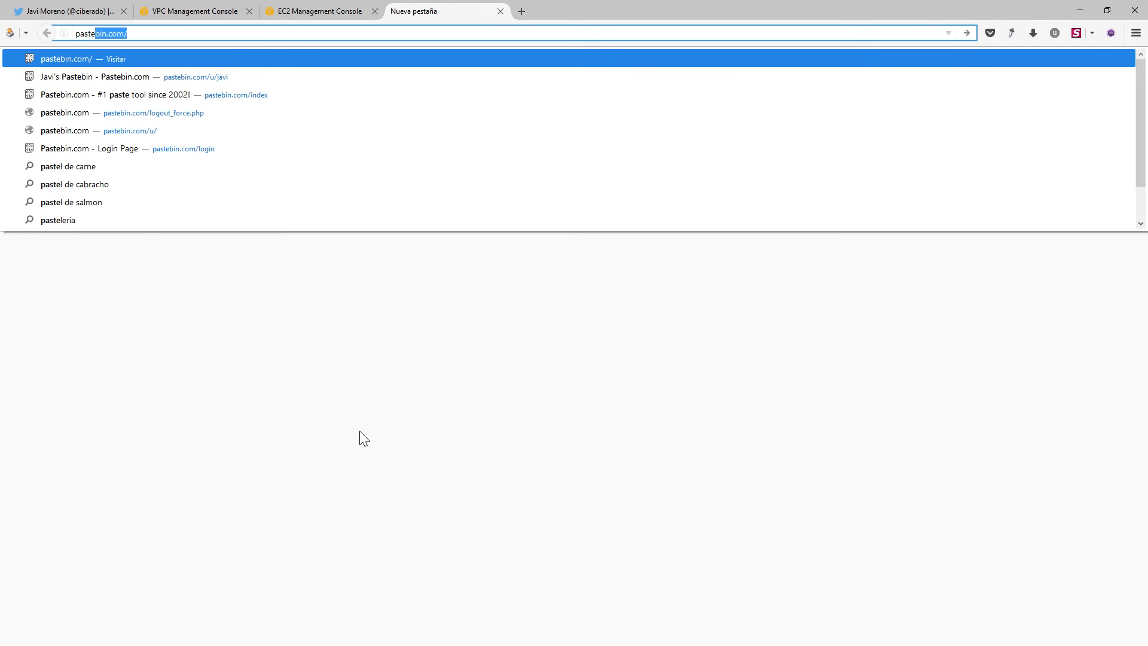
key(Return)
text(u/javi)
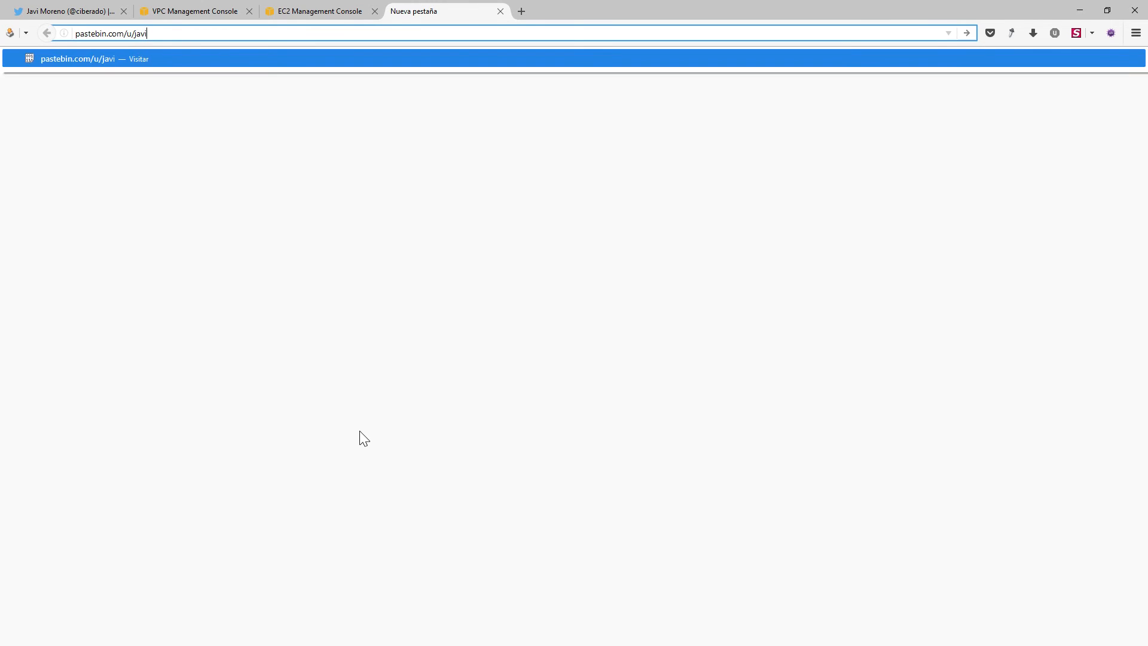
key(Return)
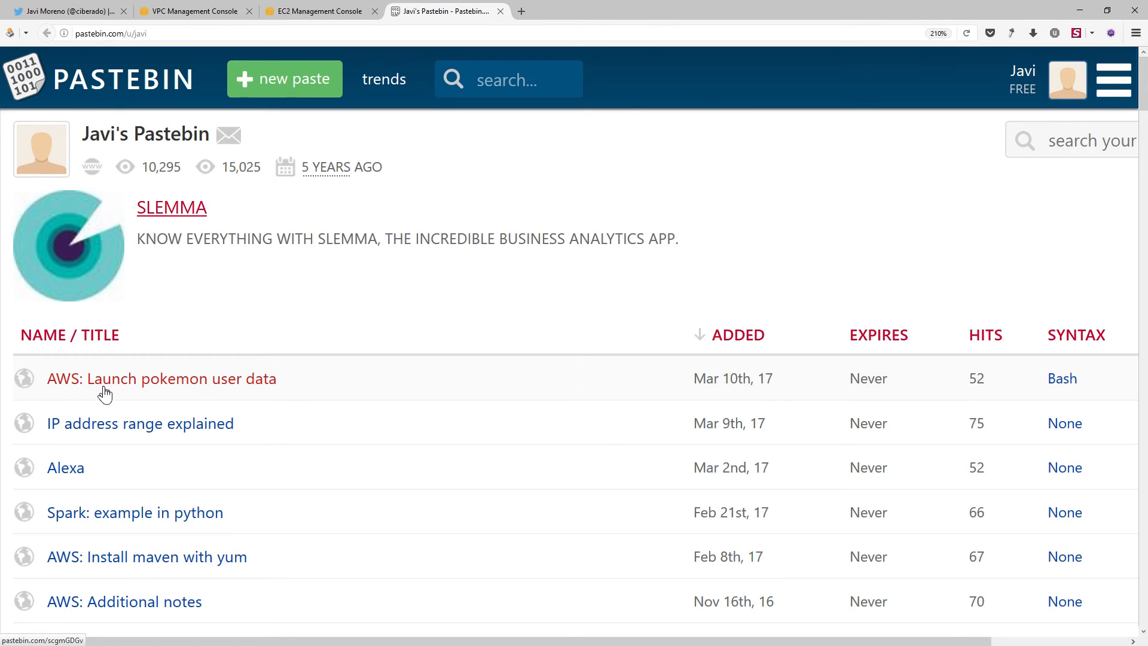
Open the paste "AWS: Launch pokemon user data" in raw form and copy its whole script
click(180, 388)
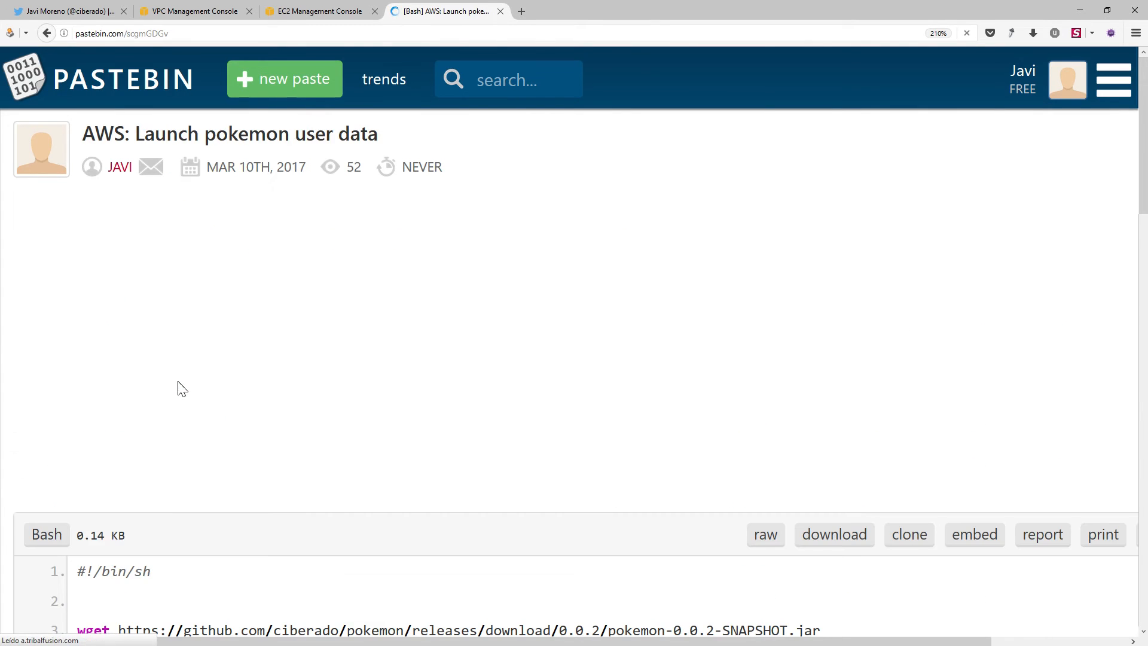
scroll(208, 366, down, 2)
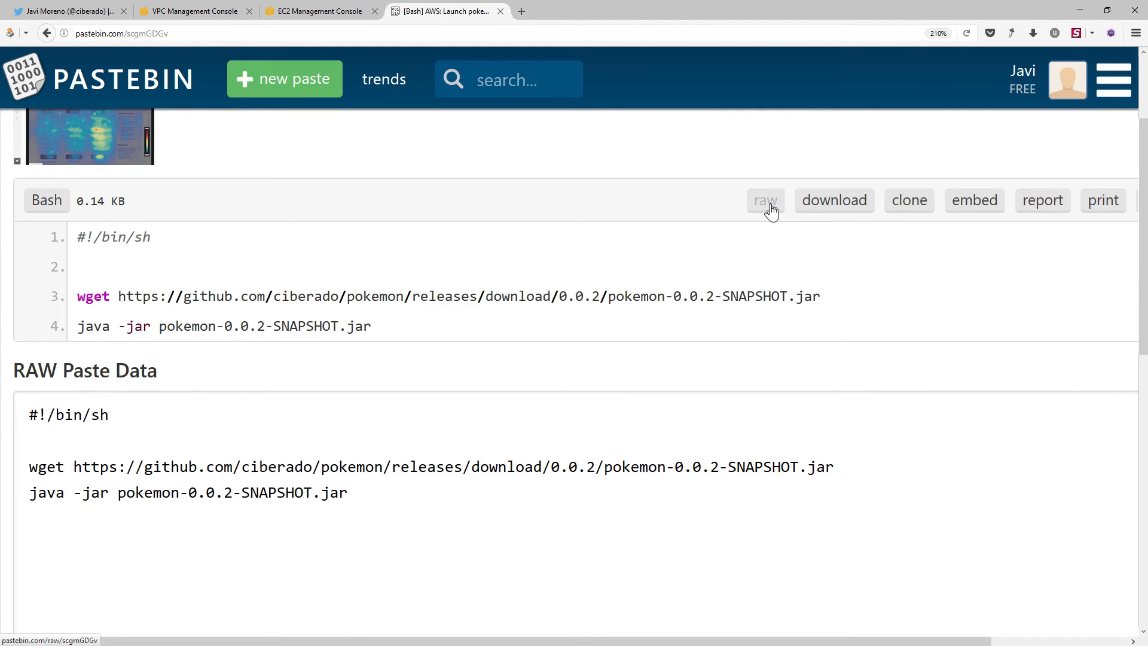
click(767, 203)
key(ctrl+a)
key(ctrl+c)
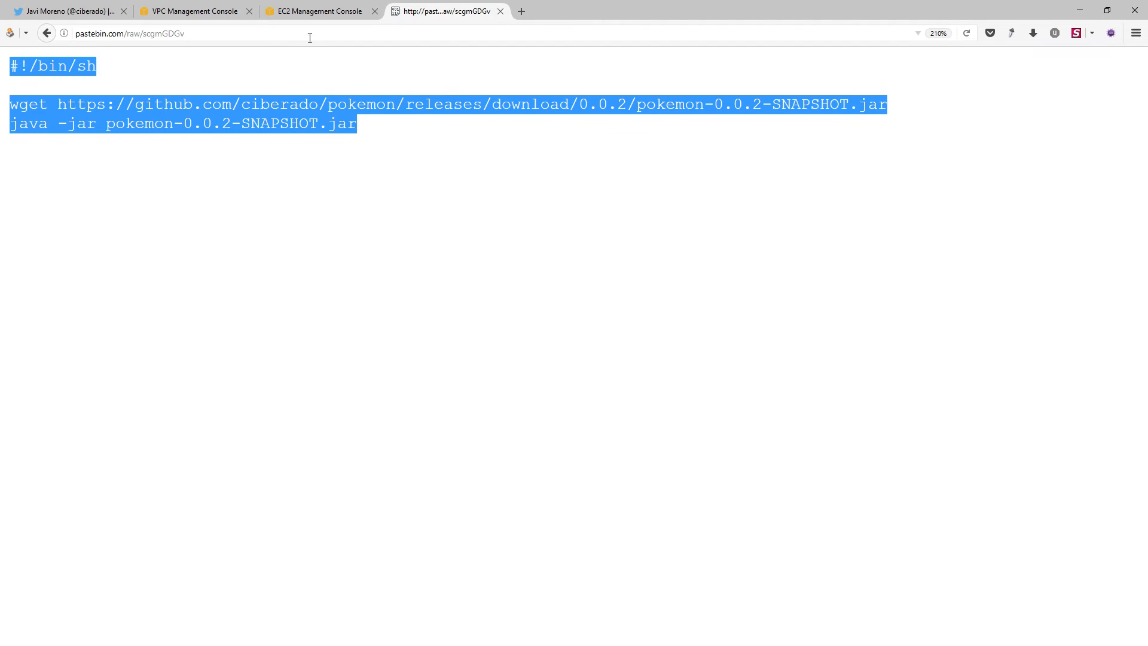
Paste the copied script as text into the launch configuration's user data and review its java and #!/bin/sh lines
click(325, 16)
click(347, 448)
key(ctrl+v)
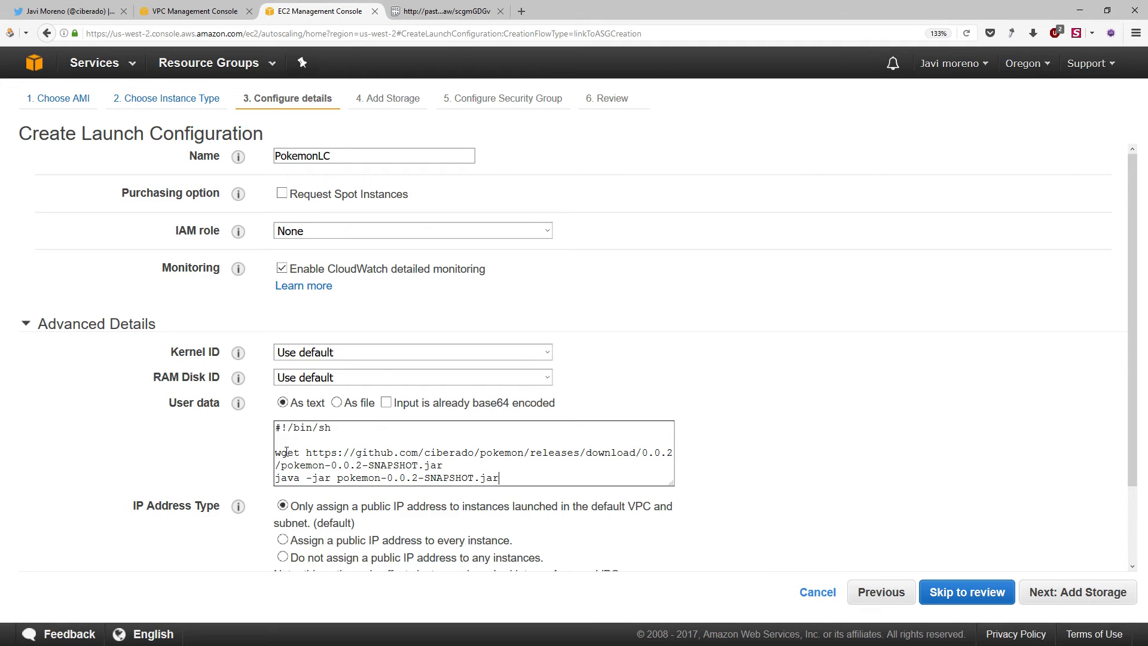
drag(277, 458, 257, 479)
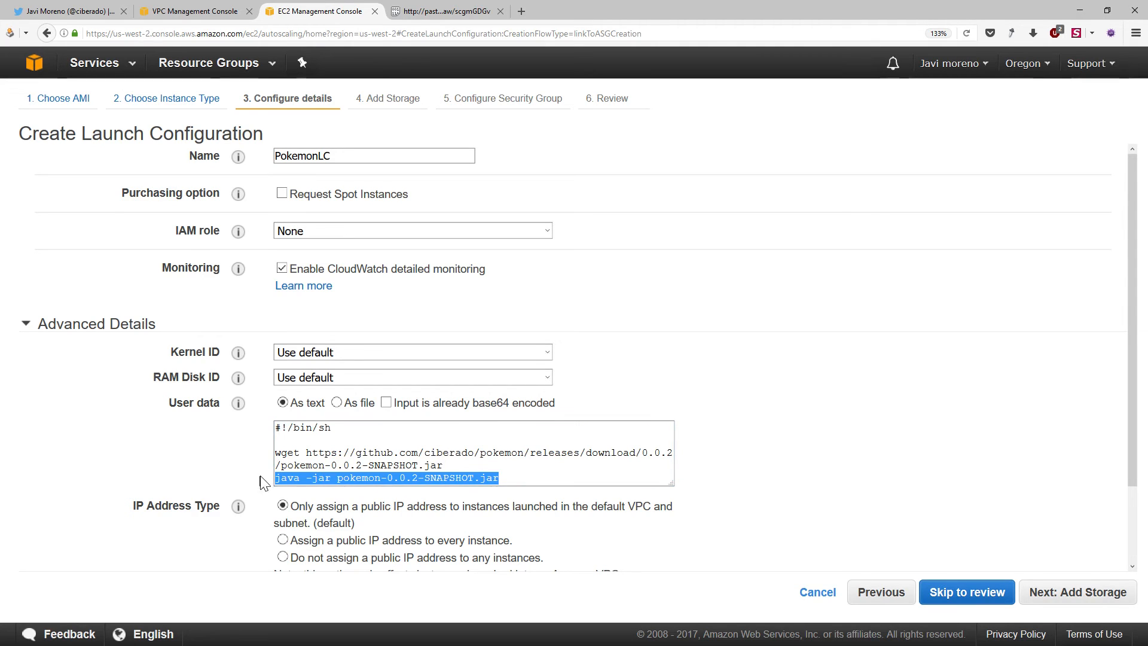
drag(333, 428, 244, 430)
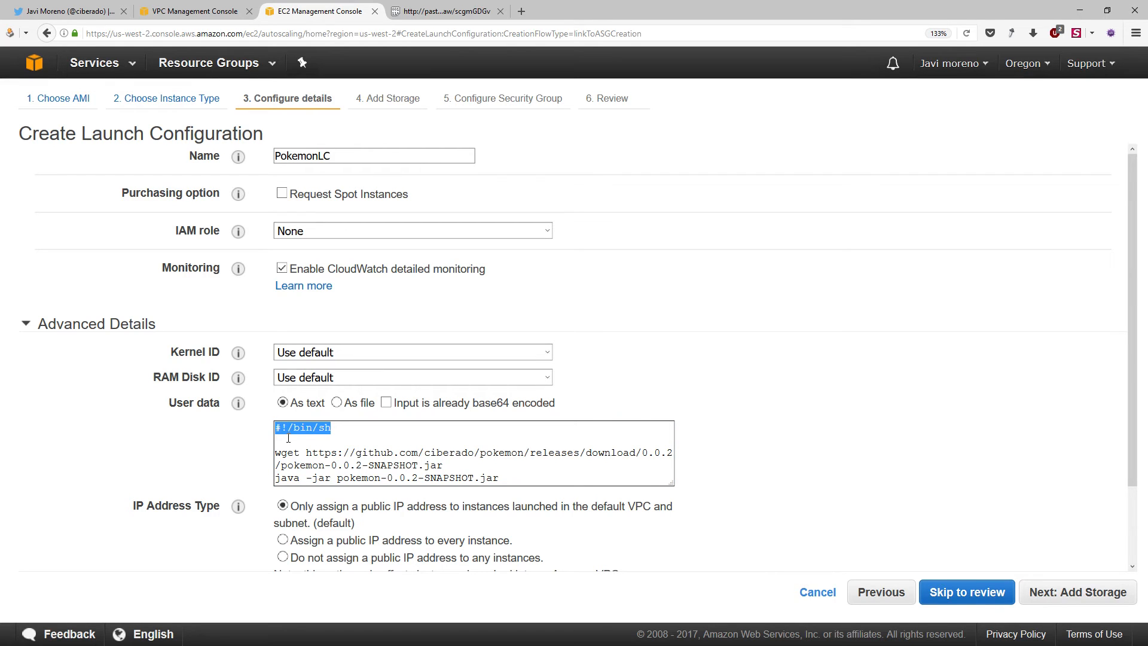
click(344, 438)
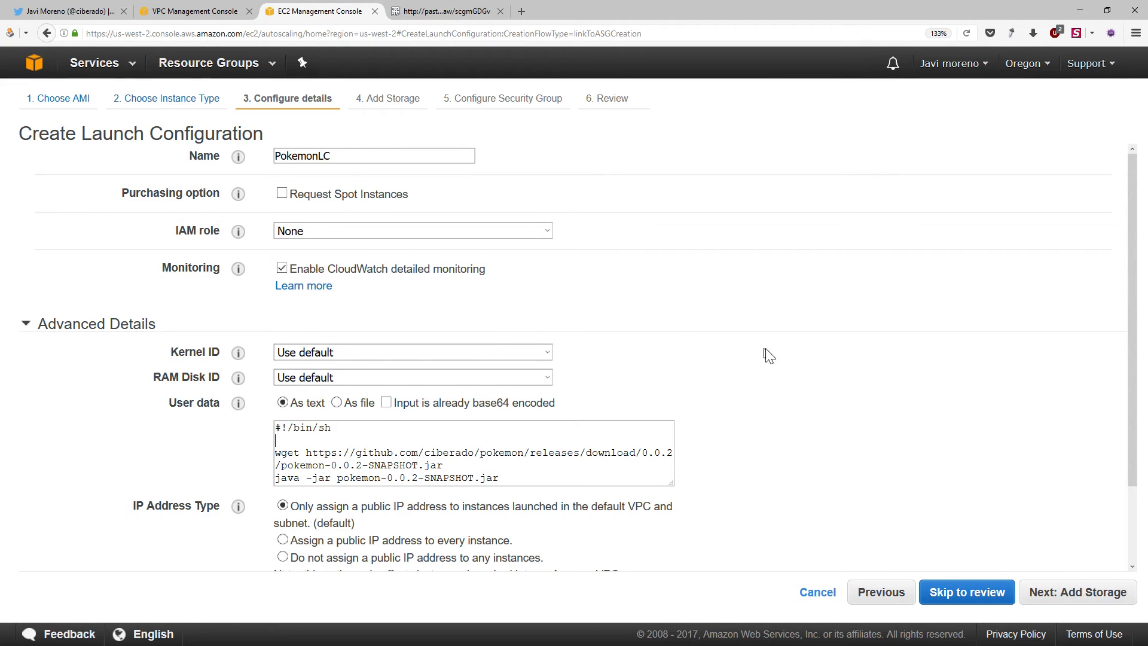
Assign a public IP address to every instance and accept the default storage, proceeding to the security group settings
scroll(830, 355, down, 1)
scroll(830, 355, down, 1)
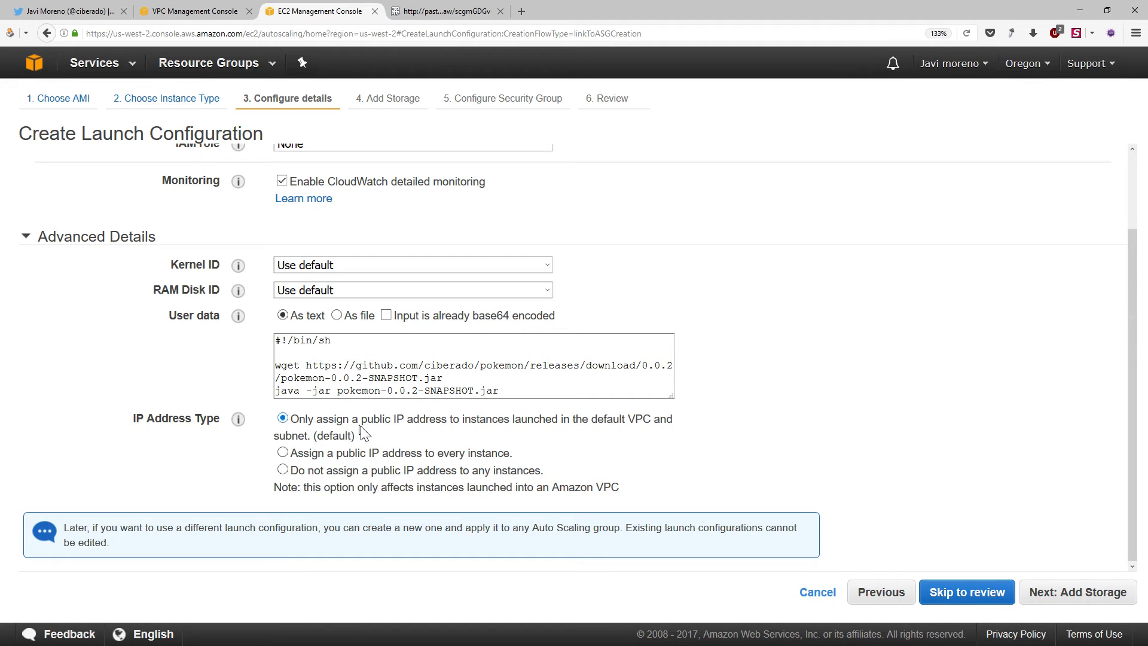
click(316, 457)
click(1060, 596)
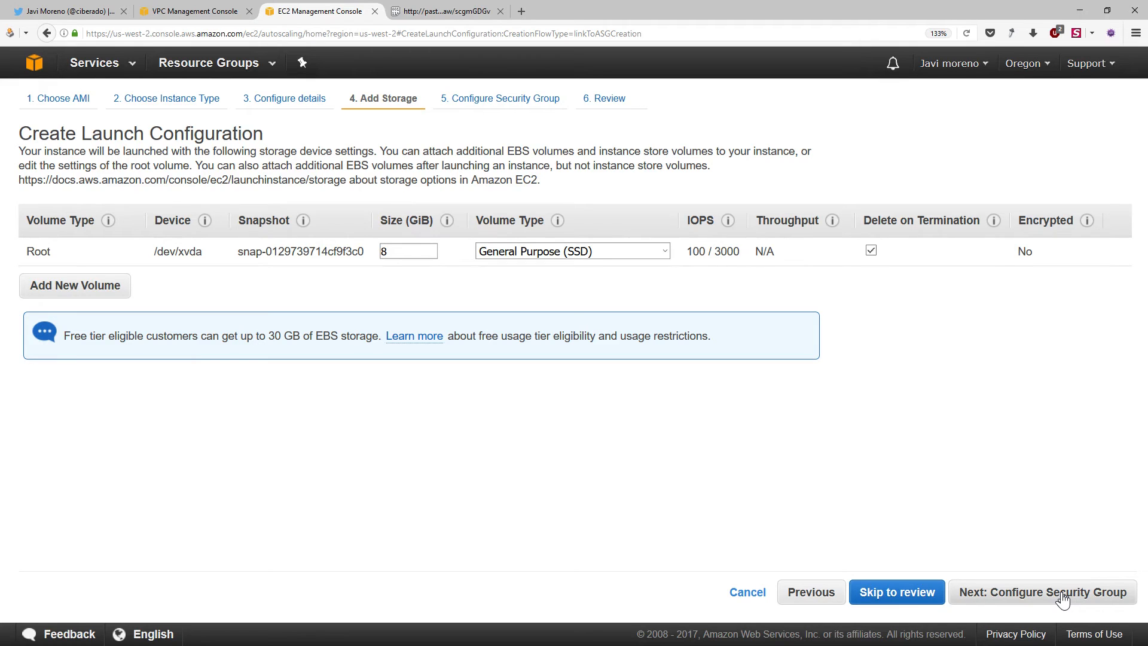
click(1062, 595)
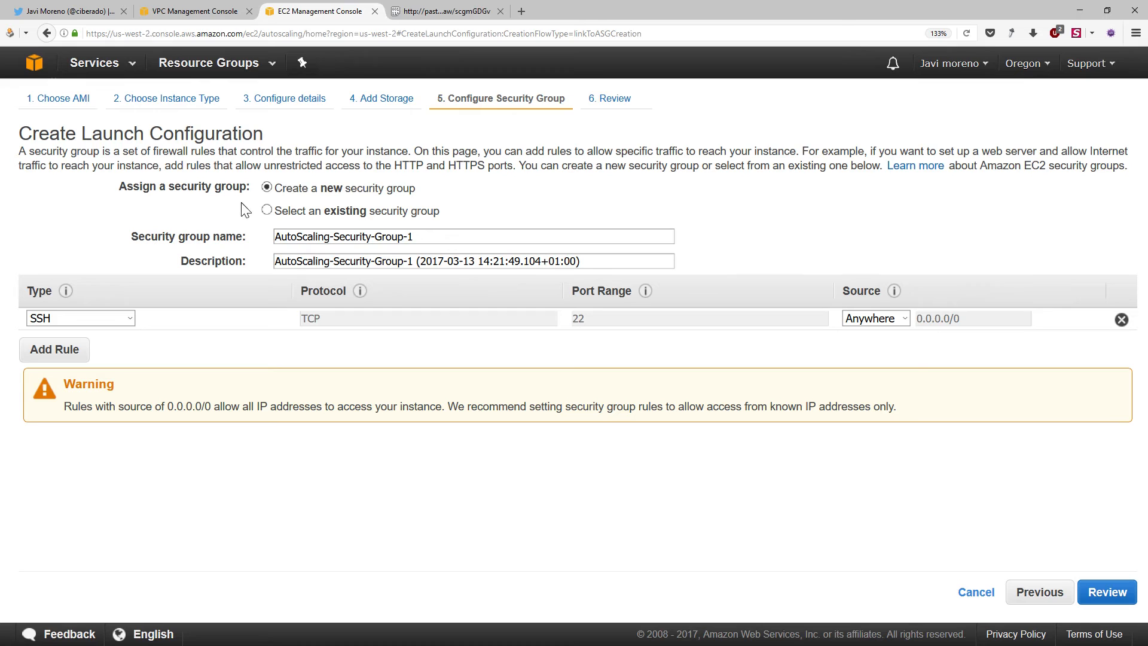
Assign the existing AppServersSG security group and continue to the review despite port 22 being closed
click(275, 213)
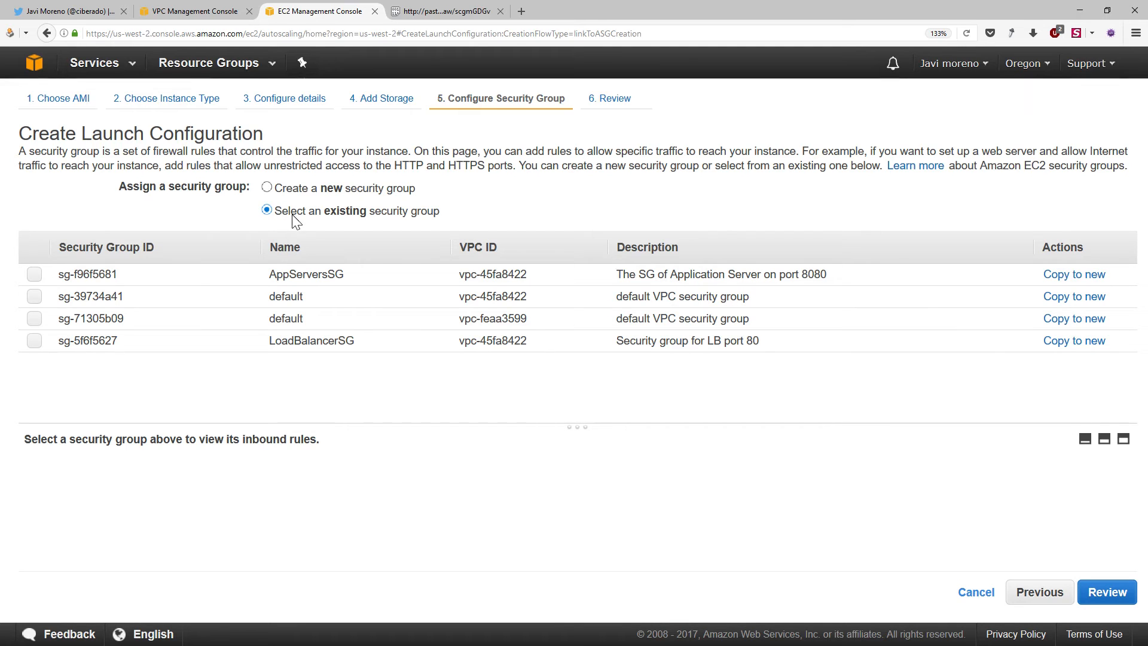
click(34, 273)
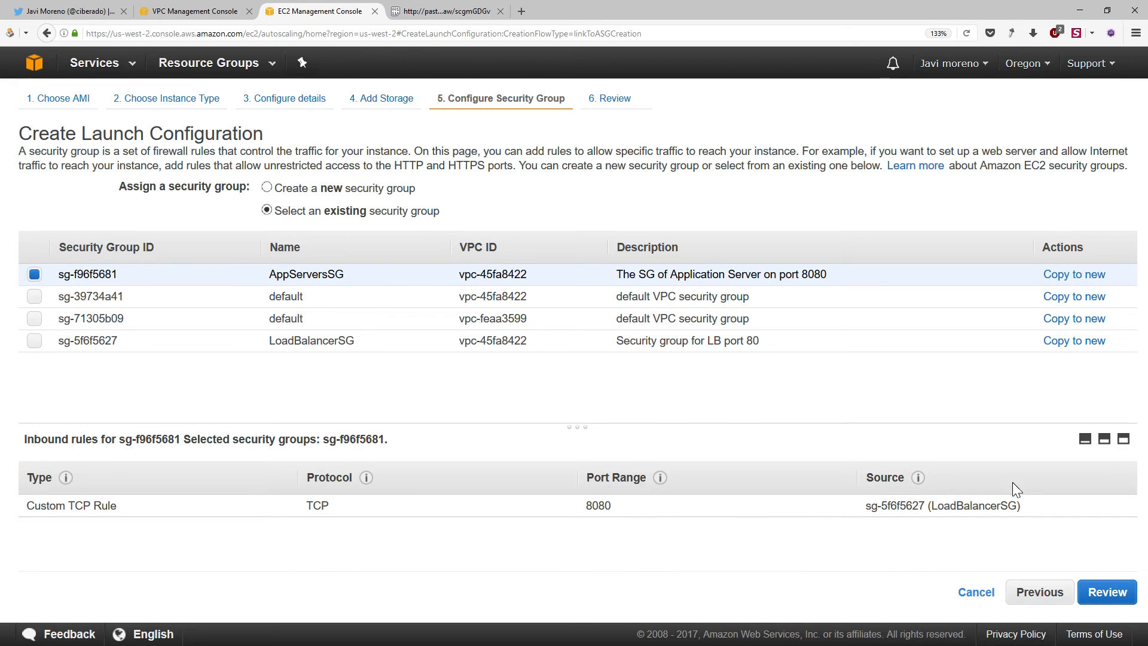
click(1107, 594)
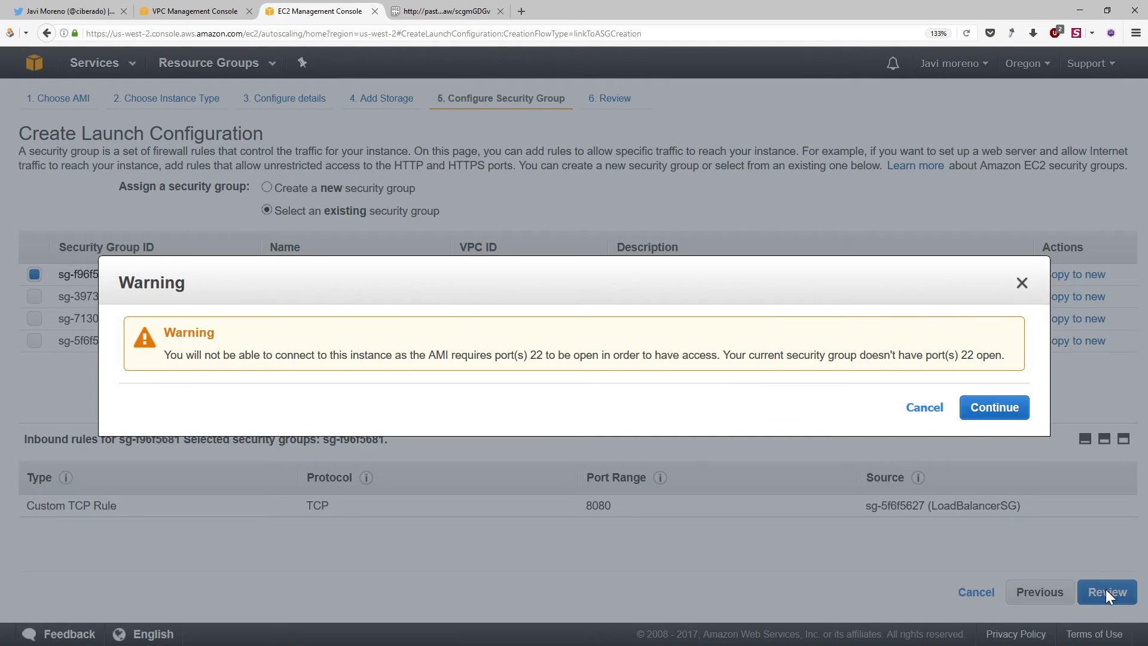
click(994, 408)
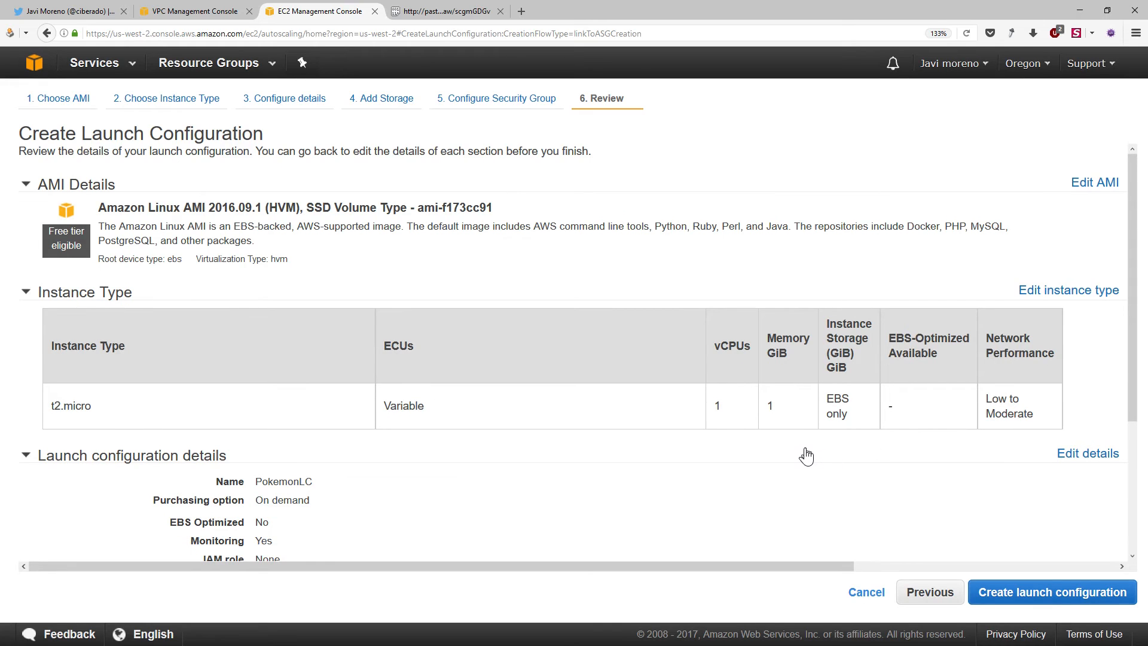
Review the launch configuration, submit it for creation and choose to create a new key pair for it
scroll(804, 451, down, 3)
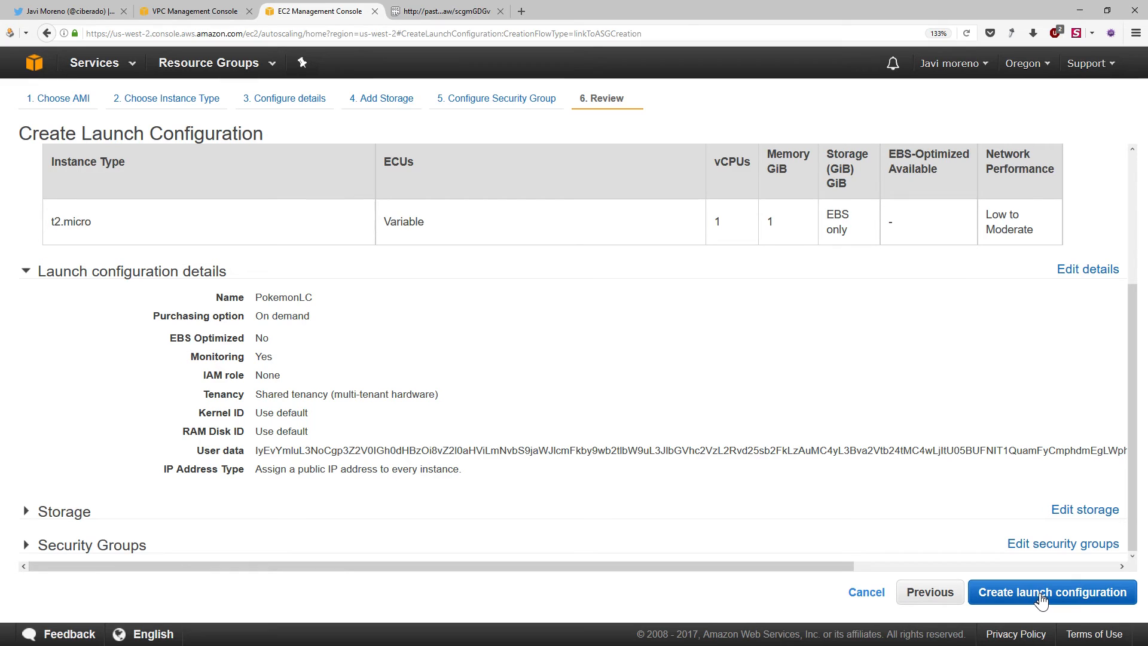
click(1040, 595)
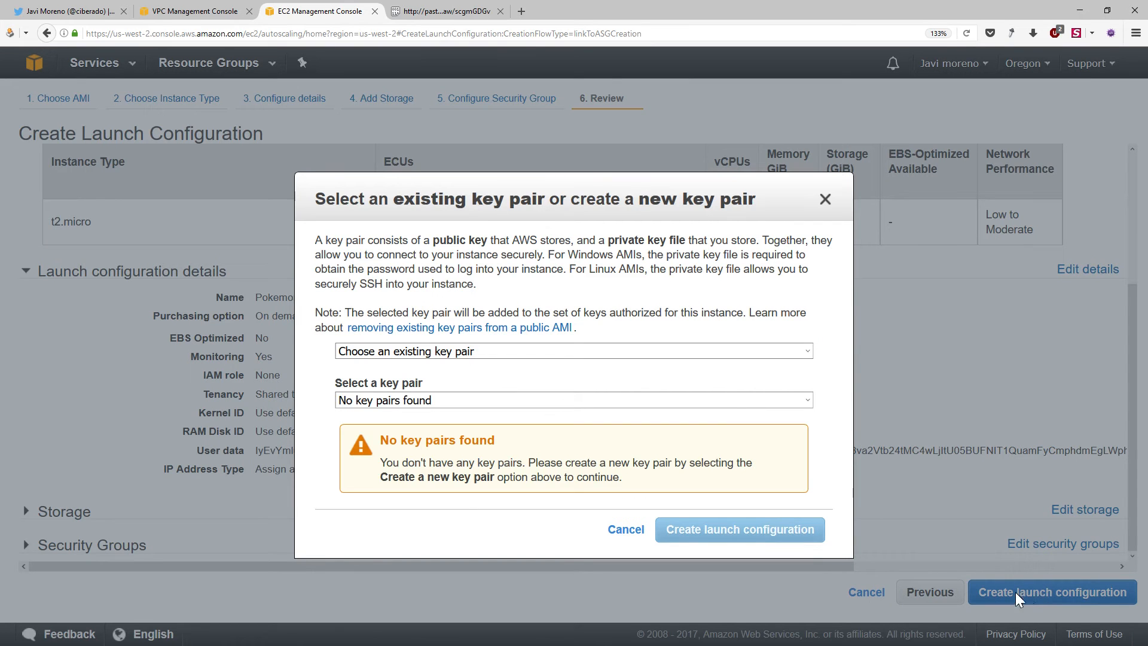
click(466, 353)
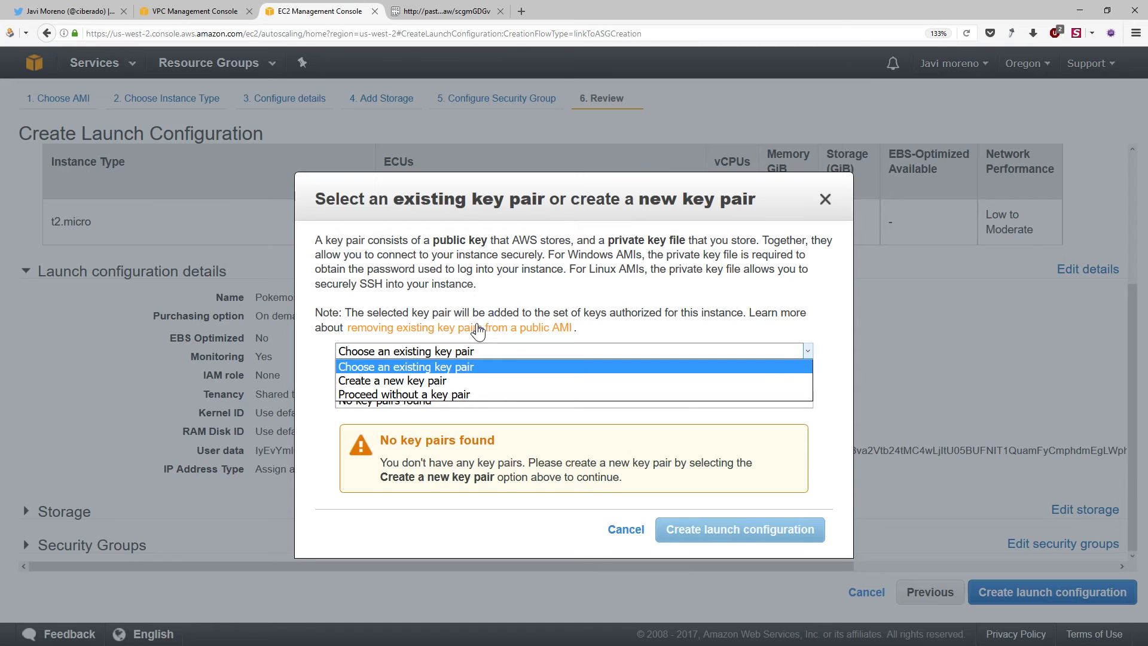
click(448, 268)
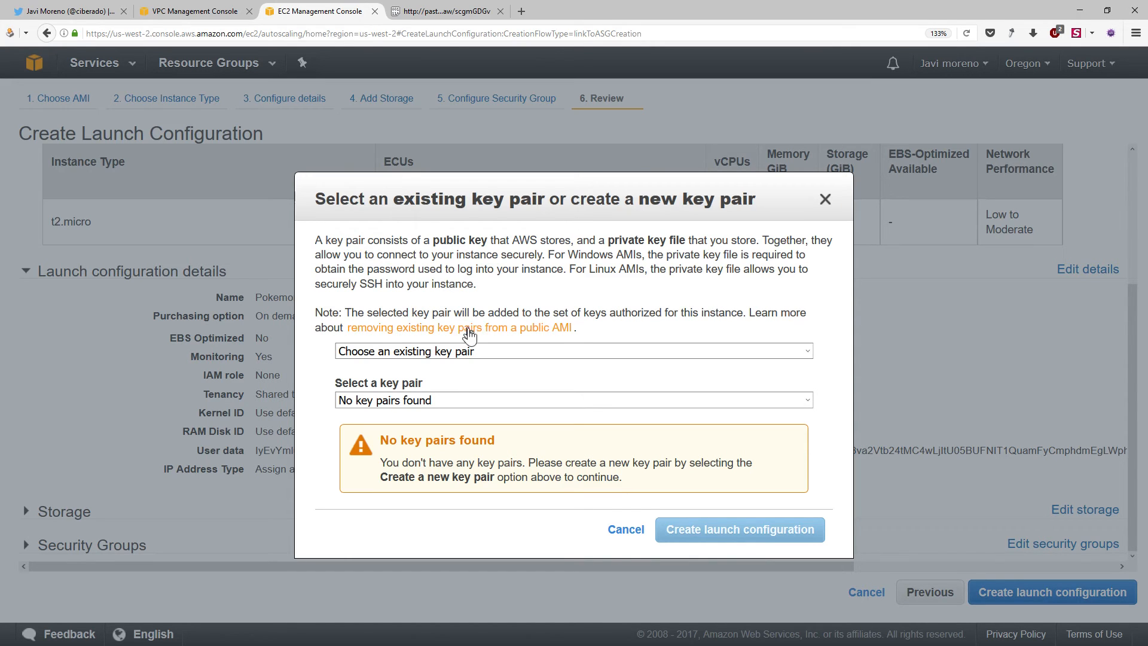
click(544, 352)
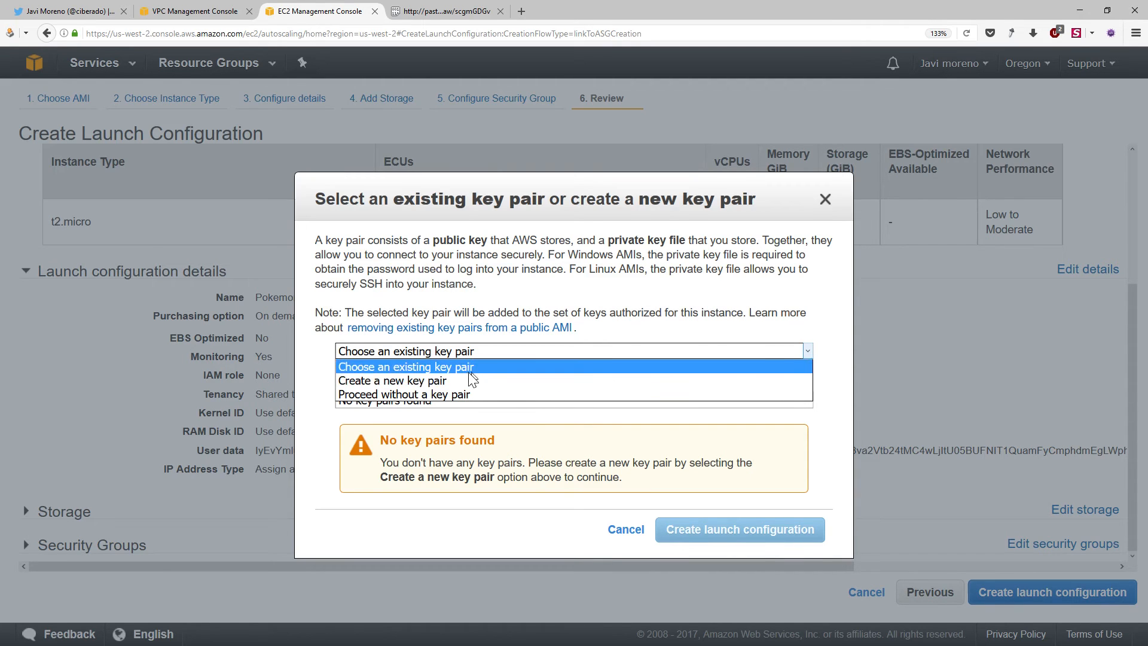
click(481, 381)
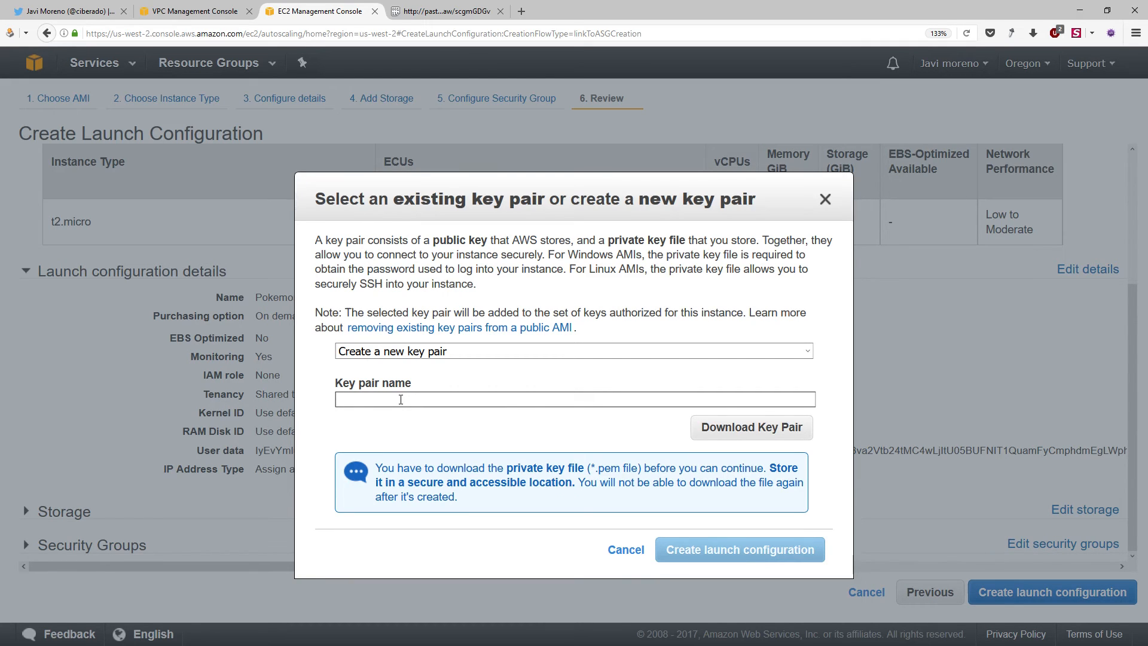
Name the key pair ha-arch-oregon, save its private key file and create the launch configuration
text(ha-arch-oregon)
click(749, 437)
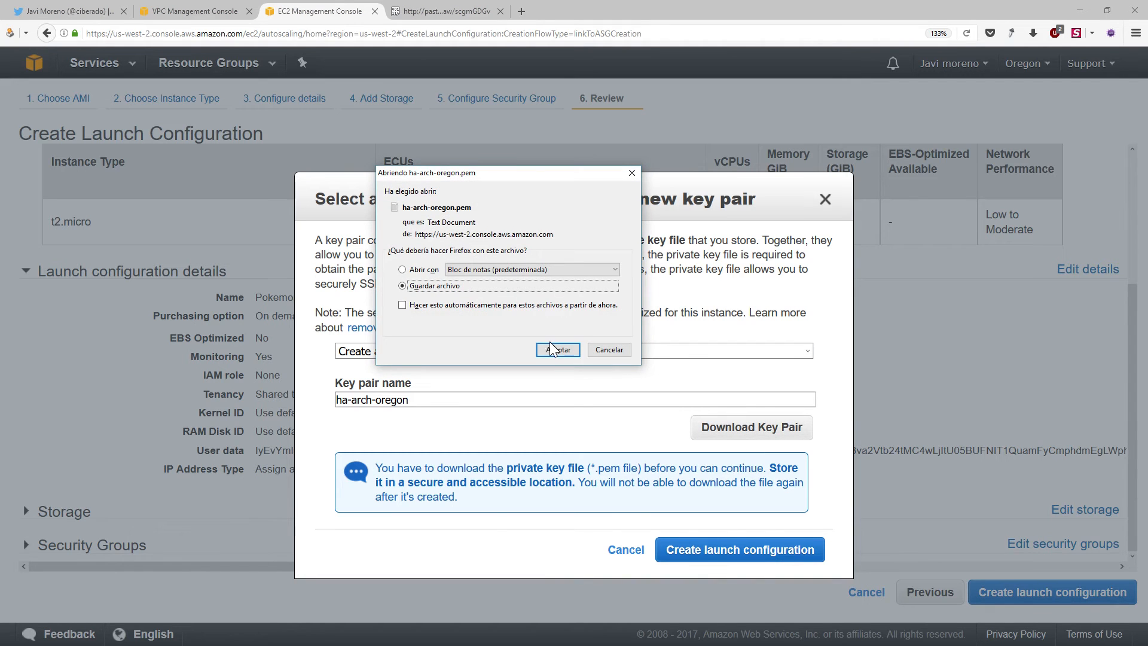
click(551, 348)
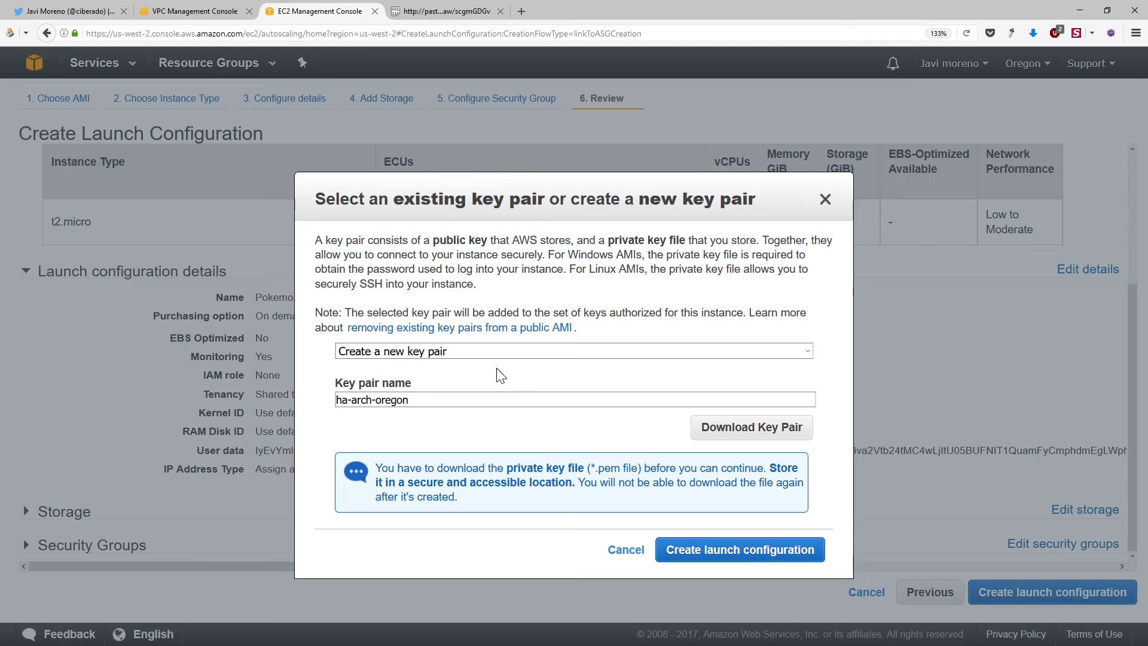
click(780, 548)
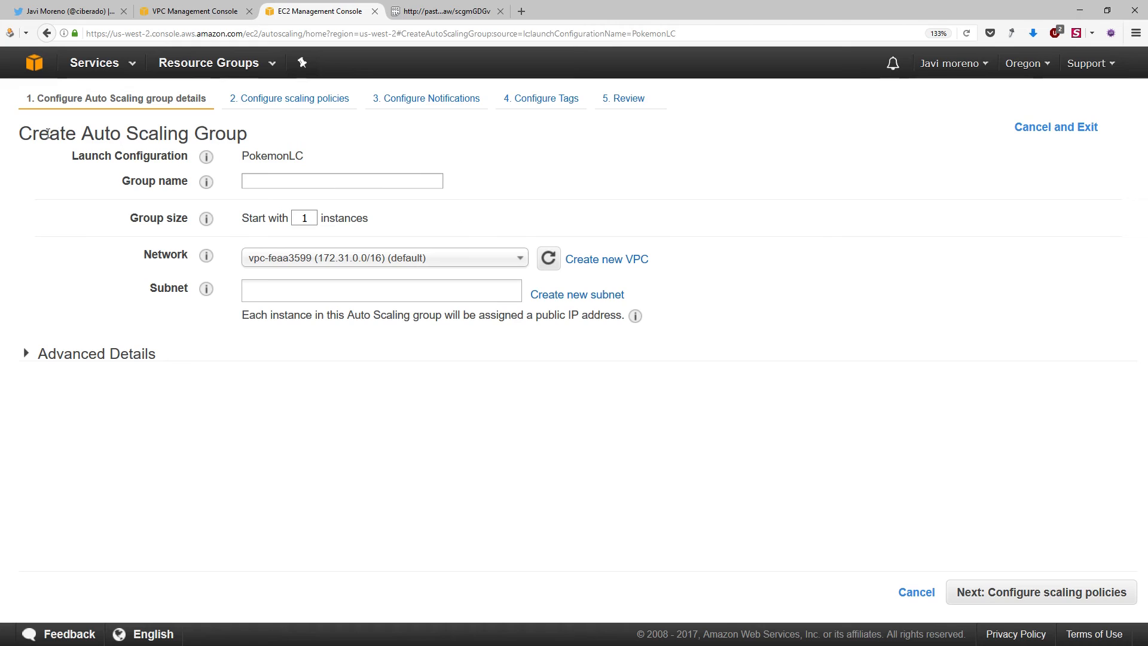
Name the Auto Scaling group PokemonASG and set its starting size to 2 instances
drag(48, 132, 262, 142)
click(120, 153)
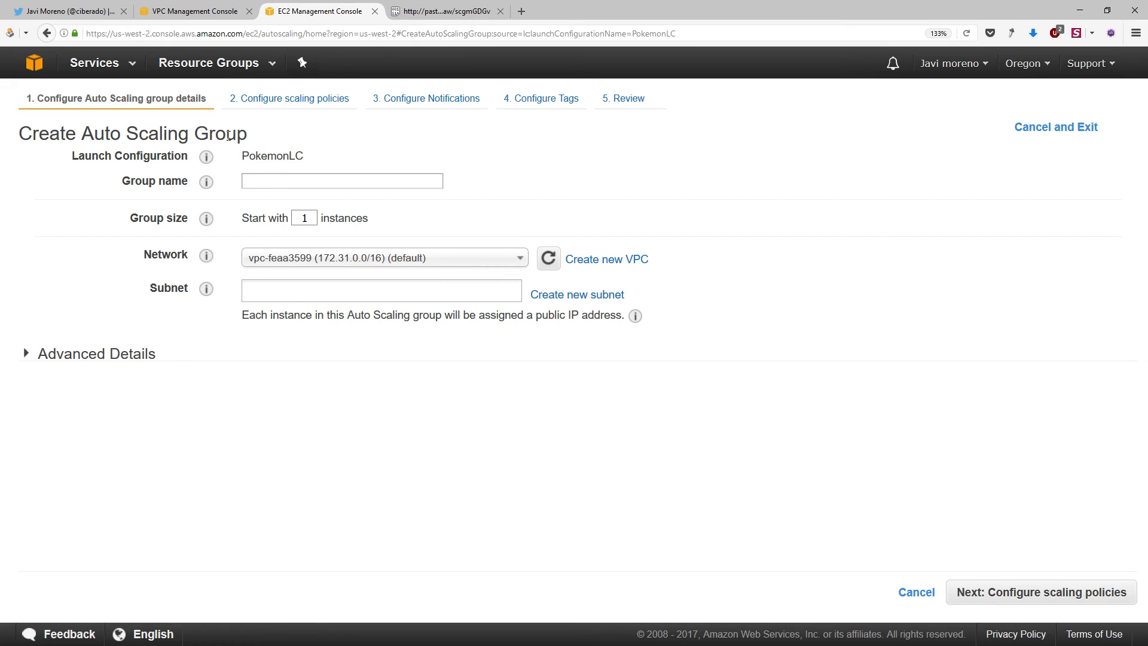
double_click(293, 156)
click(287, 179)
text(Pokemo)
key(BackSpace)
text(ASG)
double_click(304, 218)
text(2)
Place the Auto Scaling group in pokemon-vpc with the public b and public a subnets, and expand its advanced details
click(399, 258)
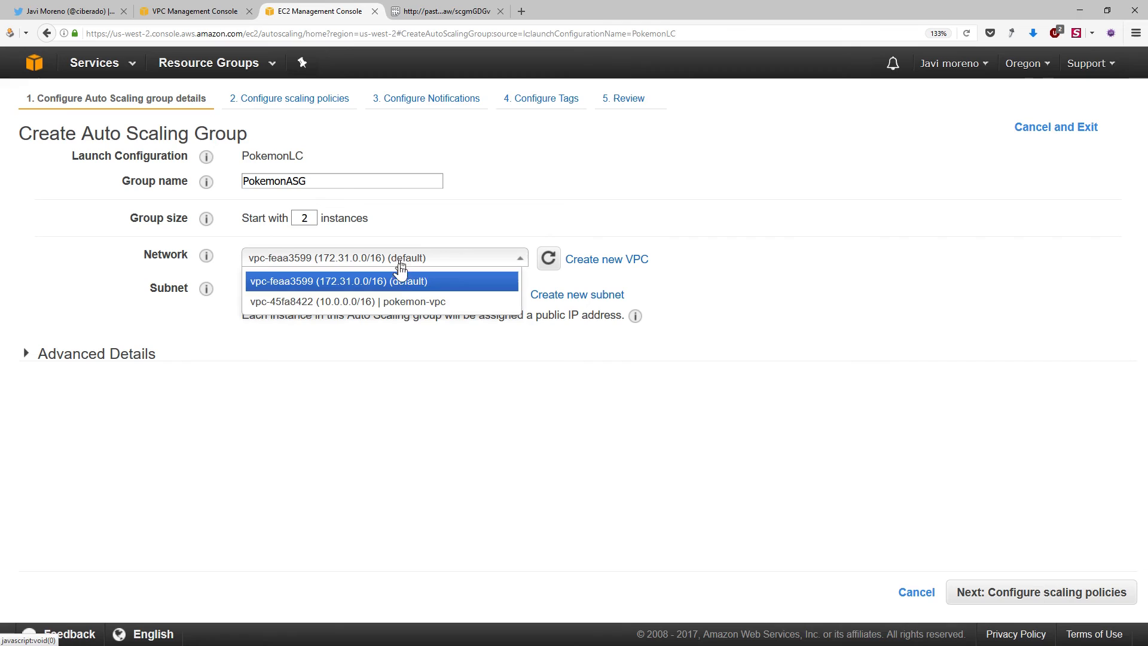
click(409, 302)
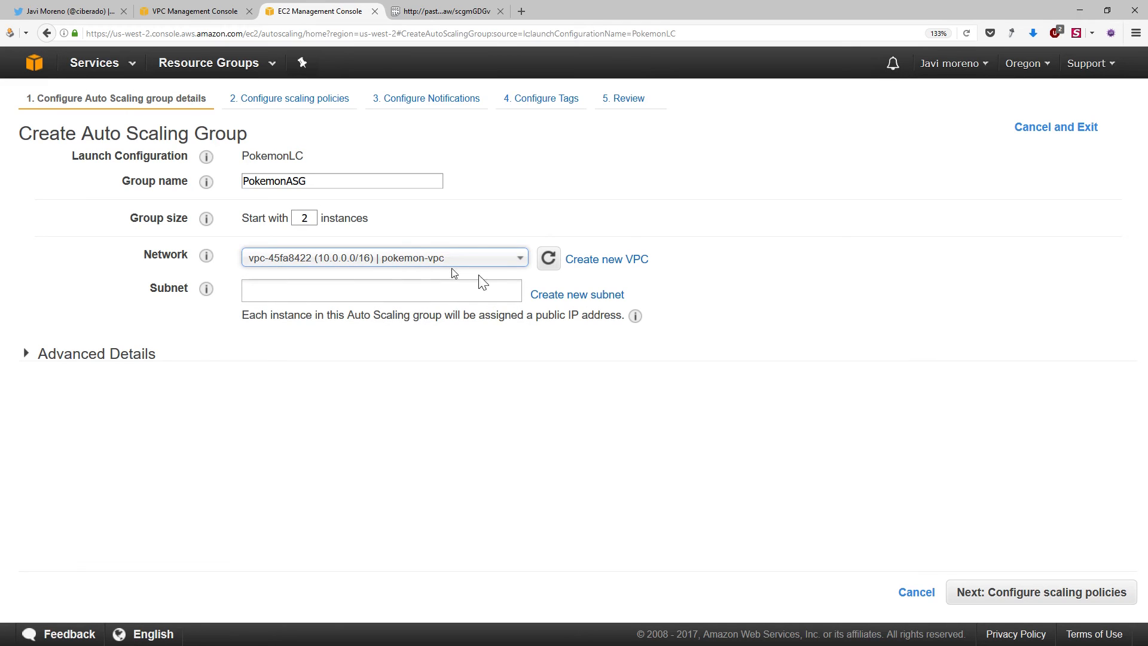
click(430, 289)
click(321, 317)
click(329, 310)
click(328, 338)
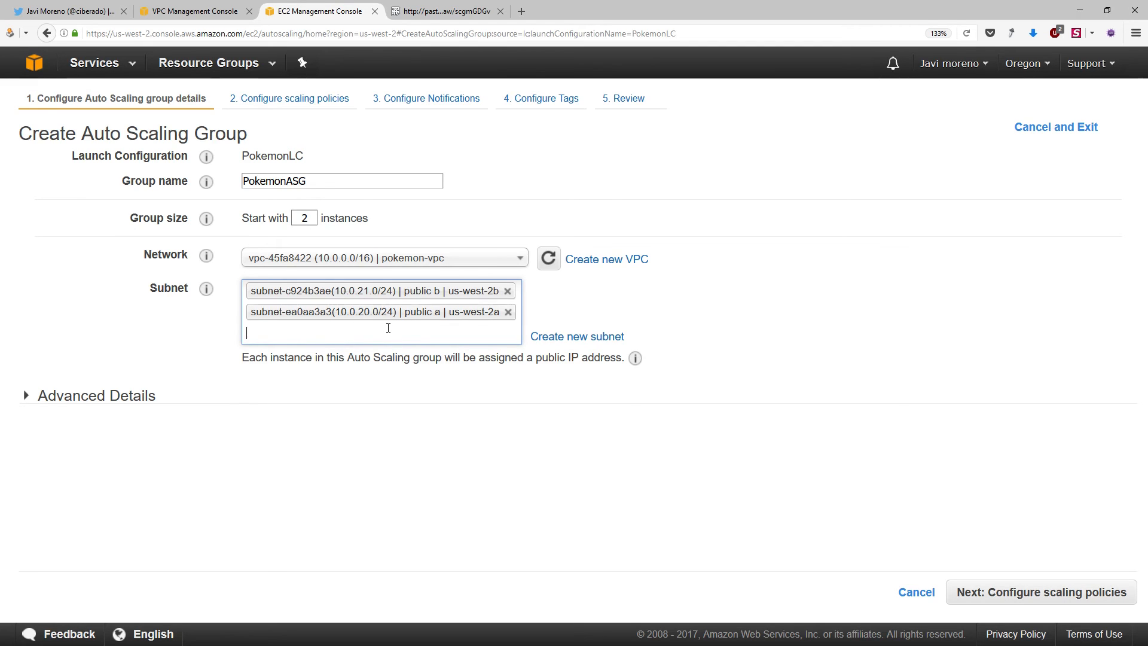
click(132, 396)
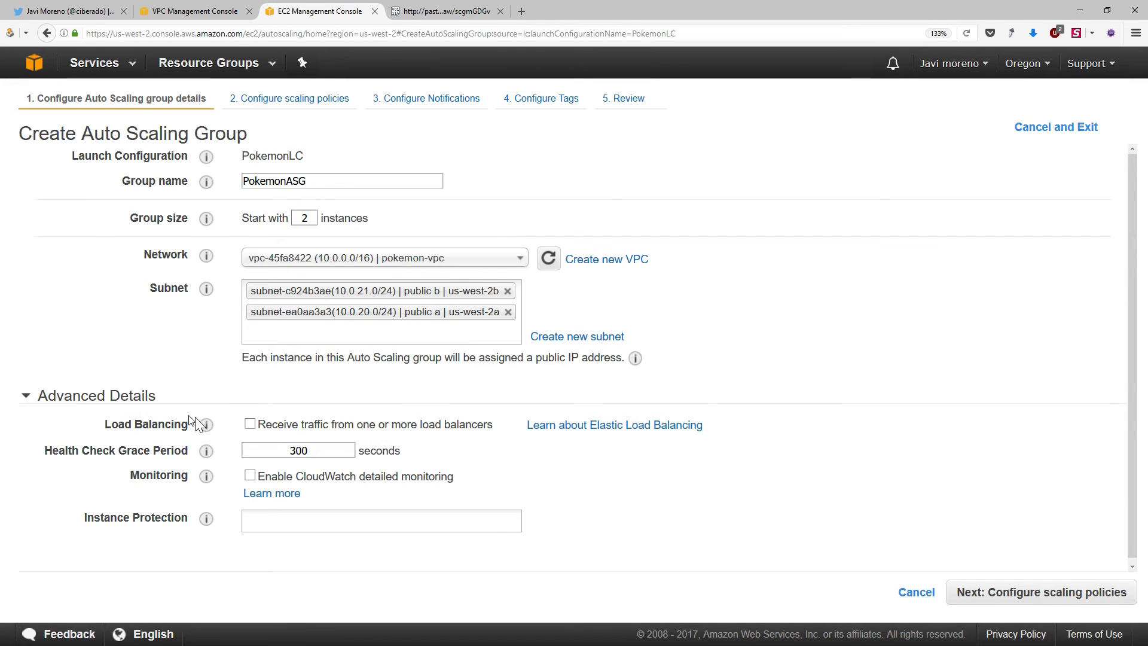
Enable traffic from load balancers for the Auto Scaling group and attach the Classic Load Balancer pokemonlb
click(250, 425)
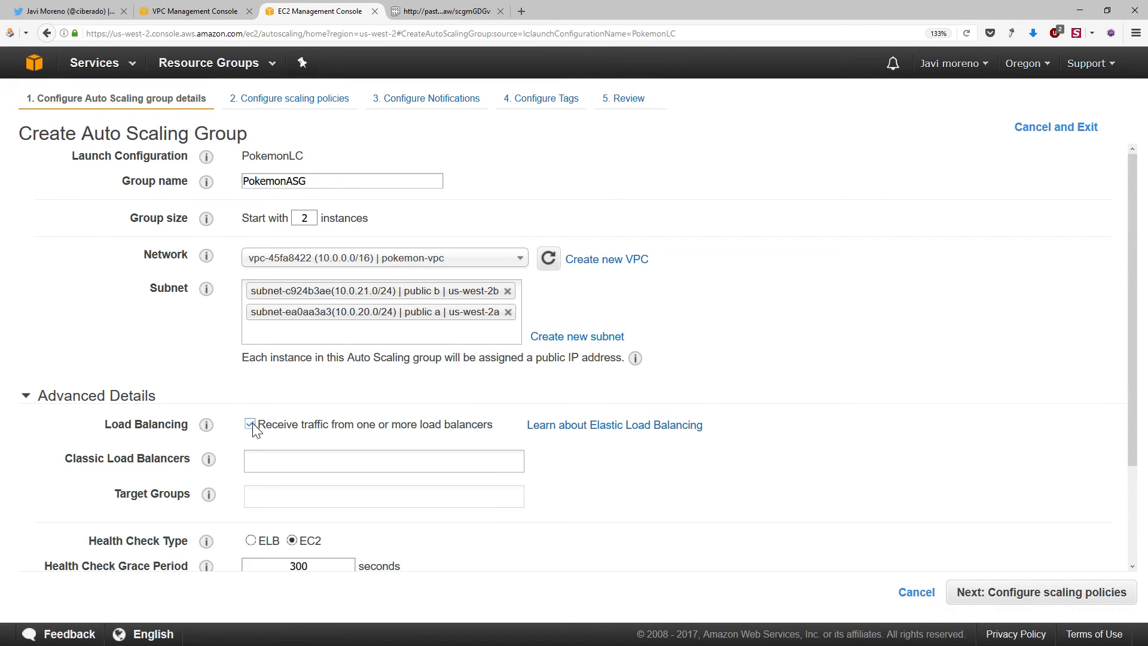
click(248, 459)
click(272, 483)
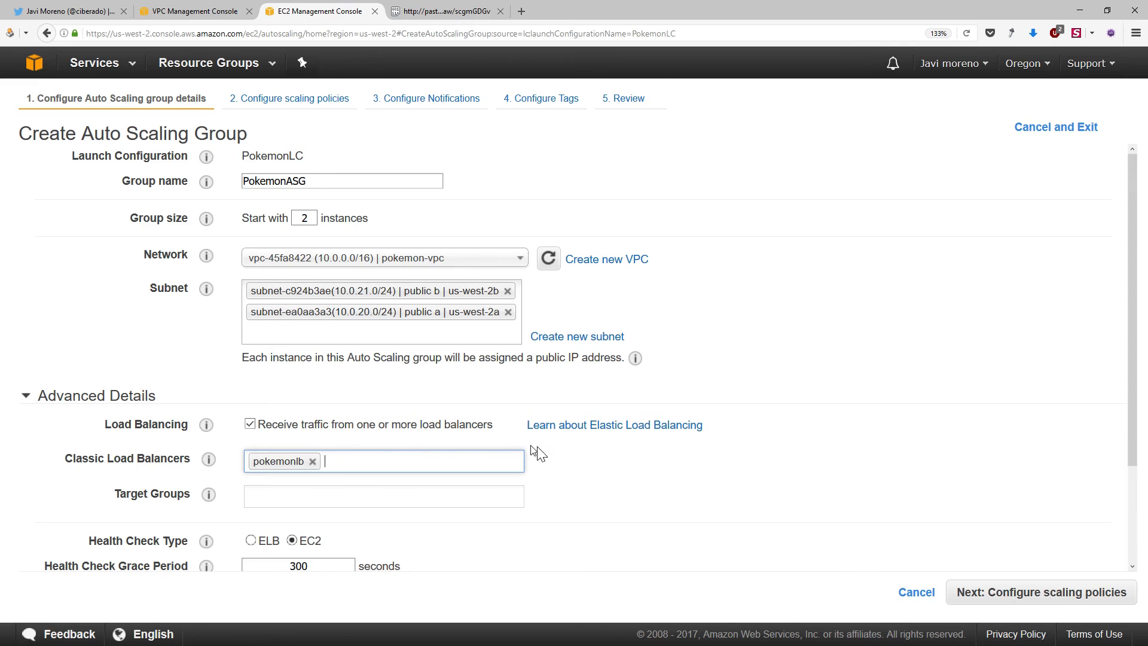
Set the health check type to ELB, enable CloudWatch detailed monitoring and continue to the scaling policies
scroll(620, 461, down, 2)
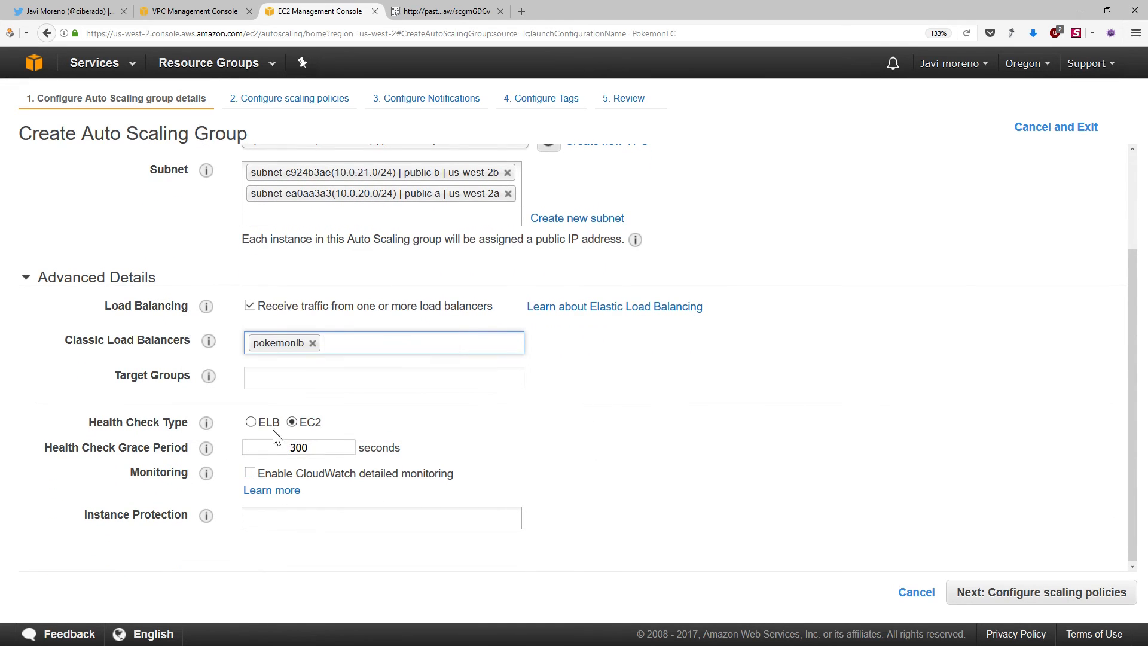
click(251, 423)
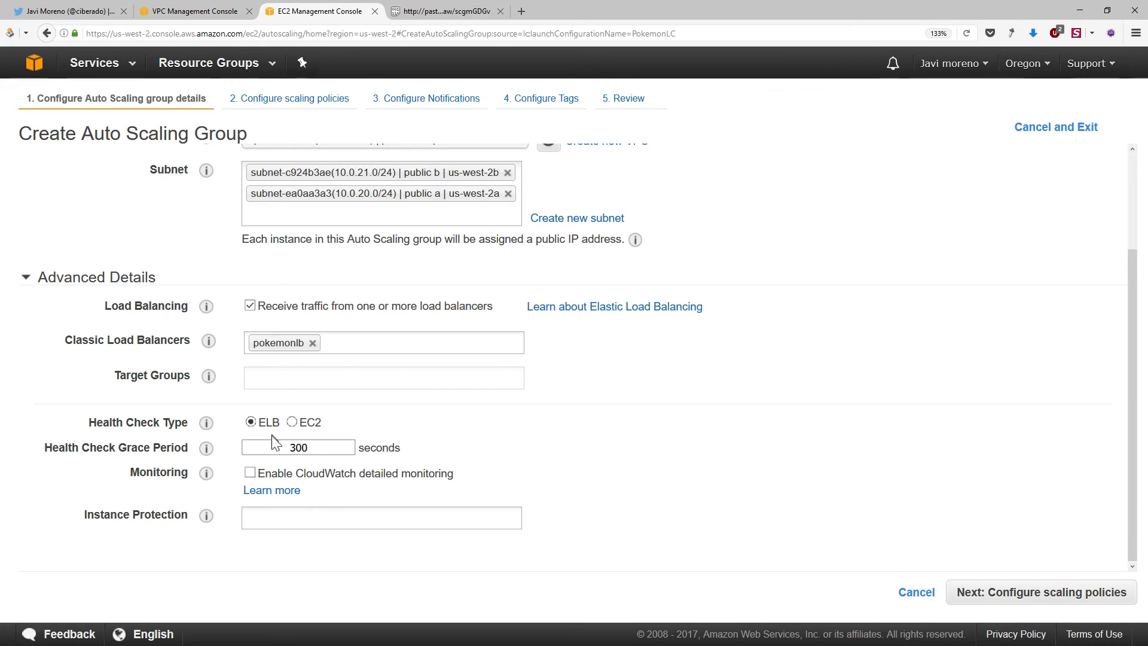
click(289, 449)
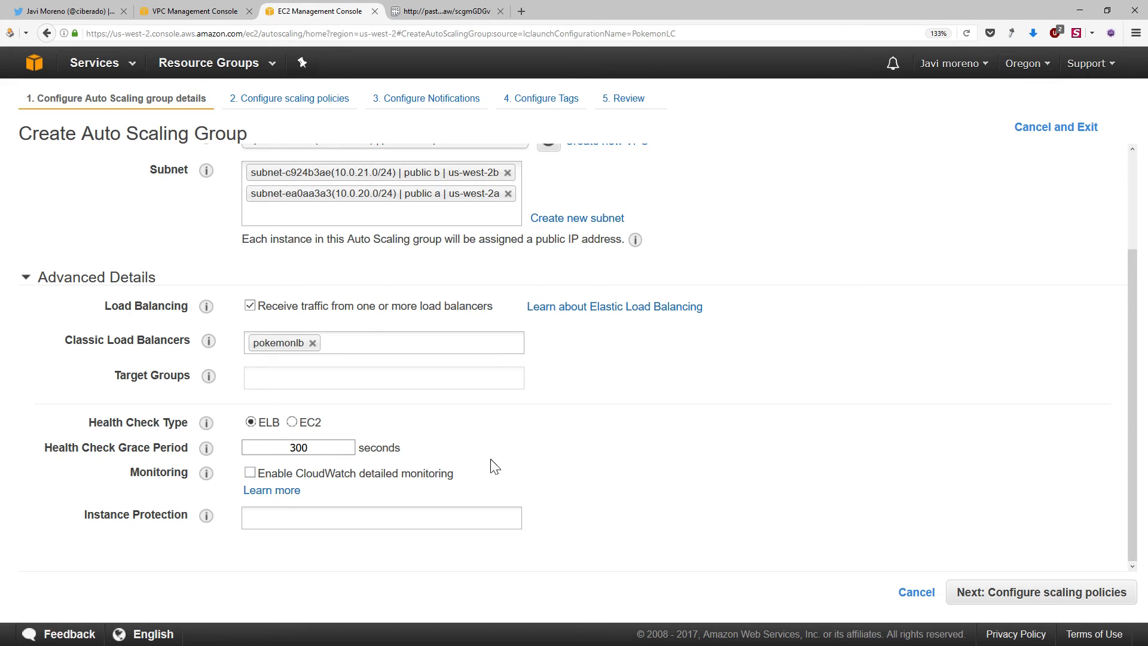
click(250, 472)
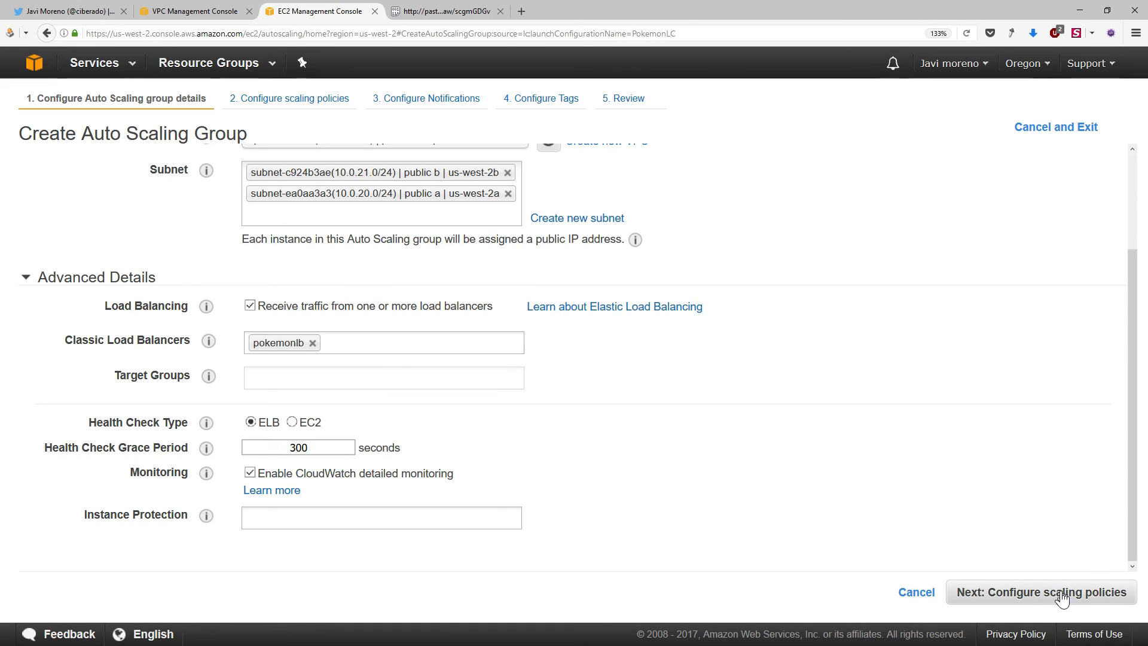
click(1023, 593)
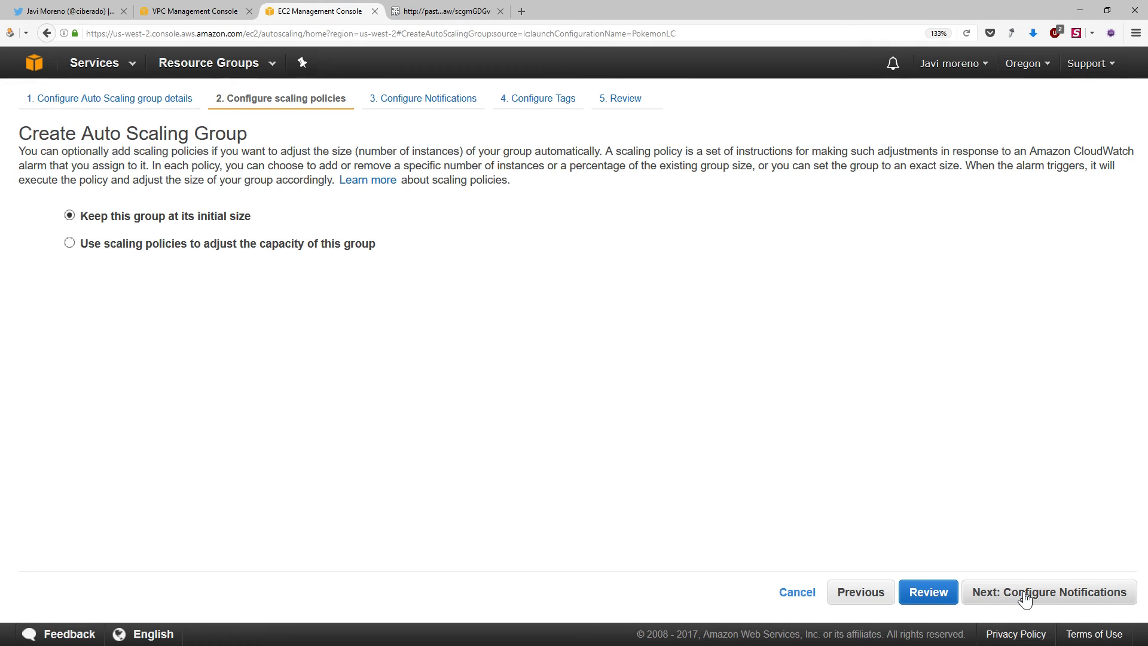
Keep the group at its initial size without notifications and add a Name tag with the value PokemonASG
click(1024, 596)
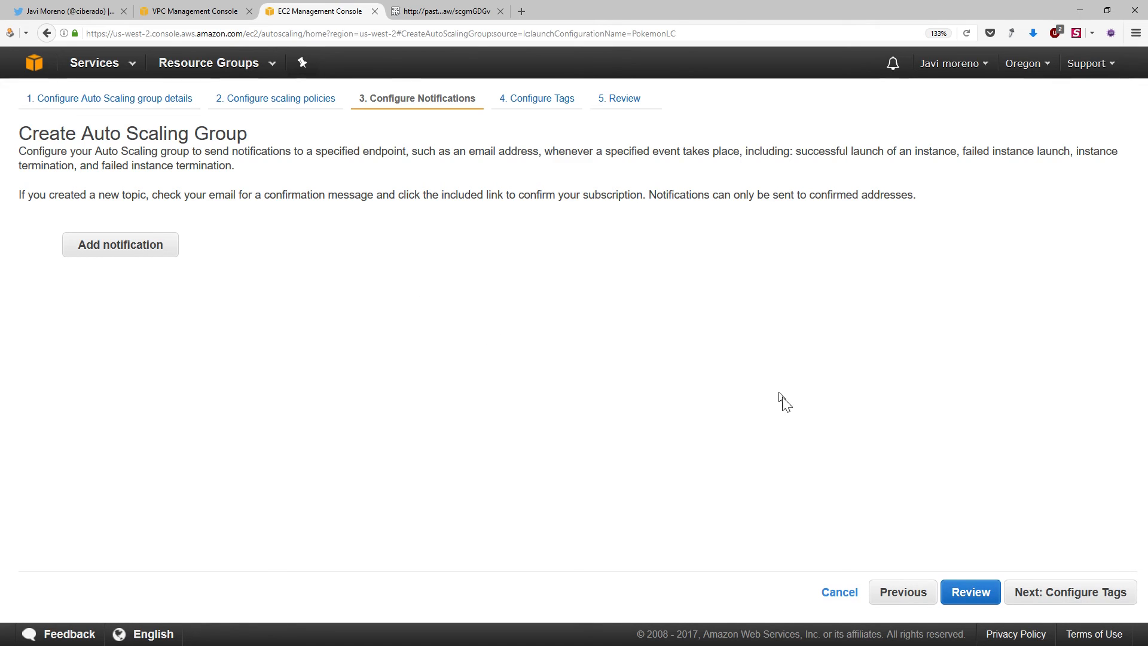
click(1068, 599)
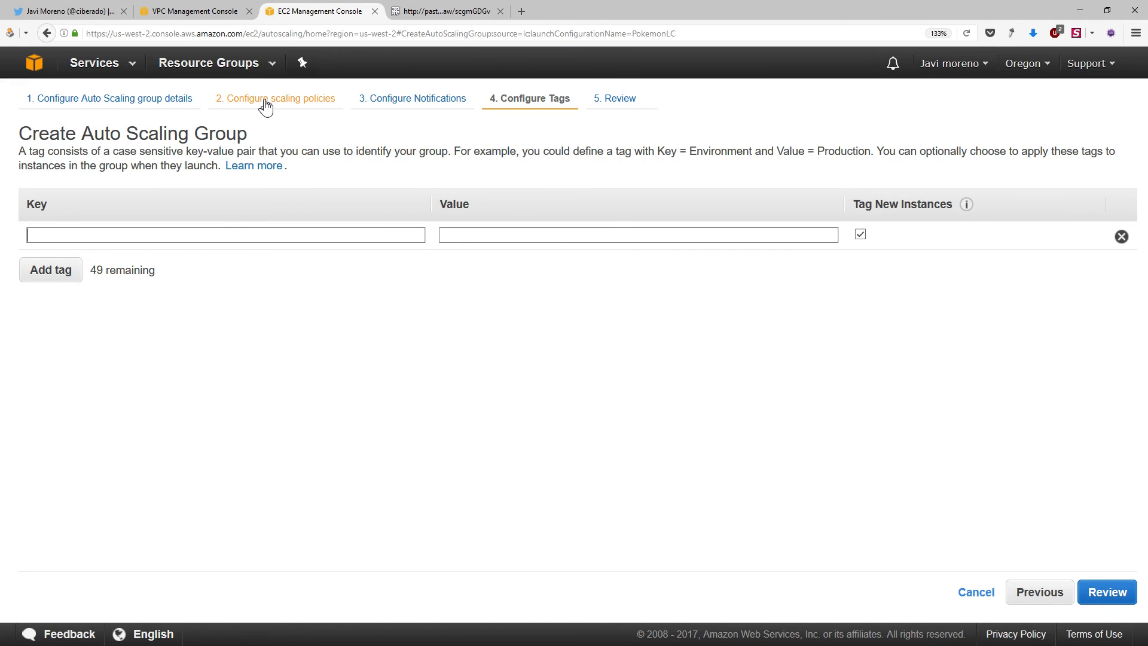
text(Name)
key(Tab)
text(PokemonASG)
key(Tab)
Add an Owner tag to the Auto Scaling group with the owner's username as its value
click(51, 271)
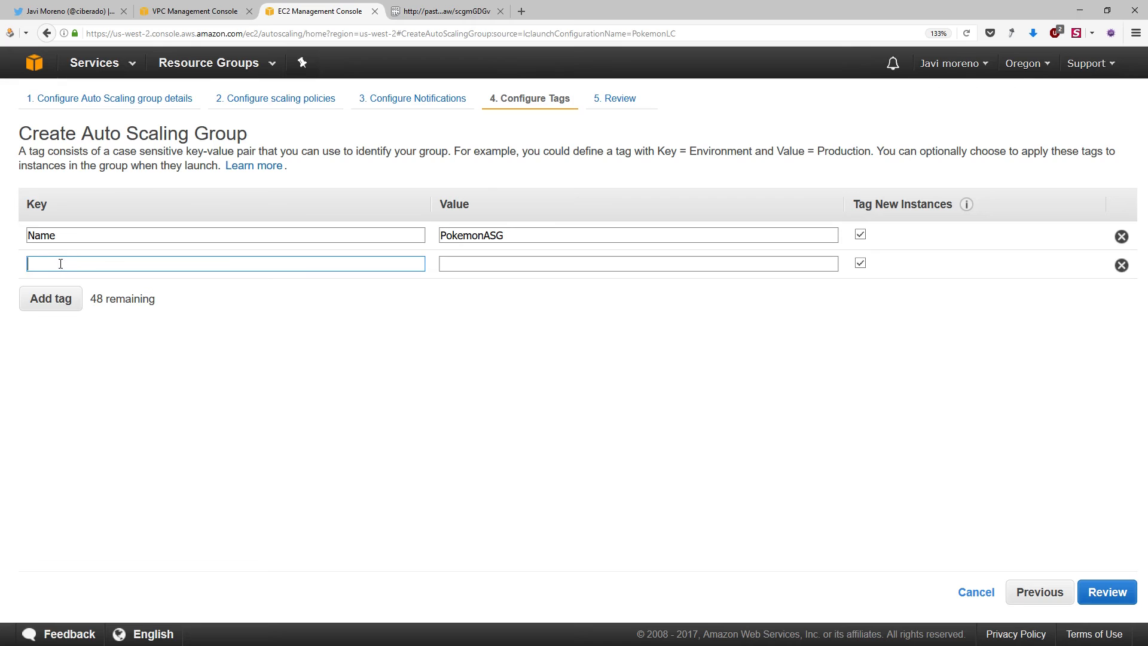
text(Owner)
key(Tab)
text(ciberado)
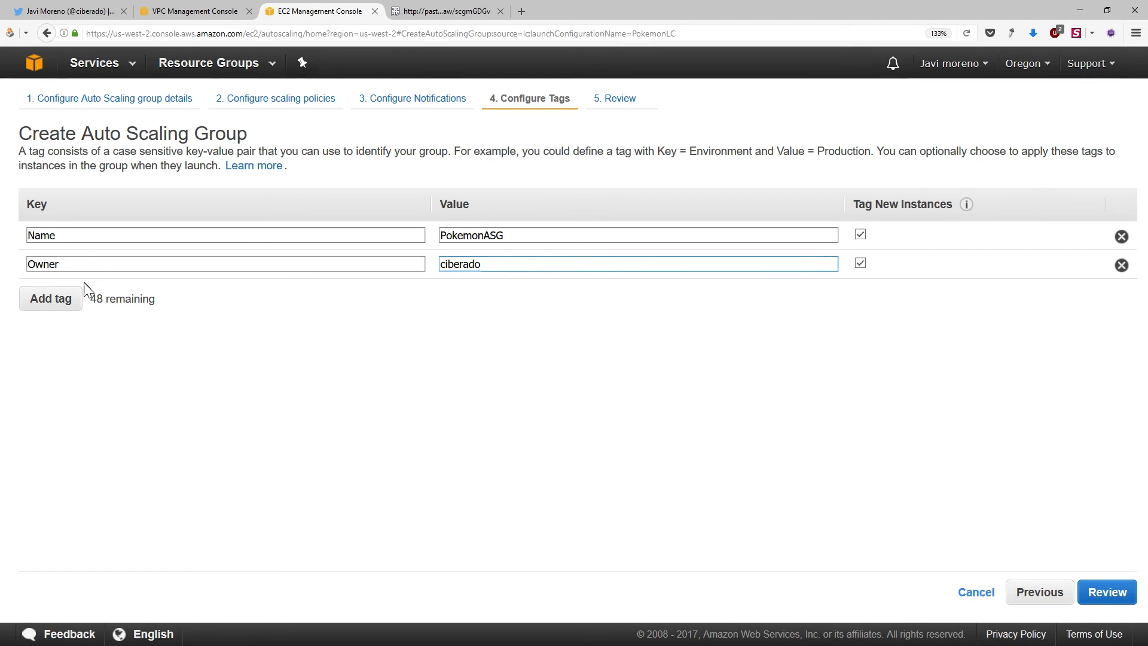
Add a Project tag to the Auto Scaling group and proceed to the review of its settings
click(71, 303)
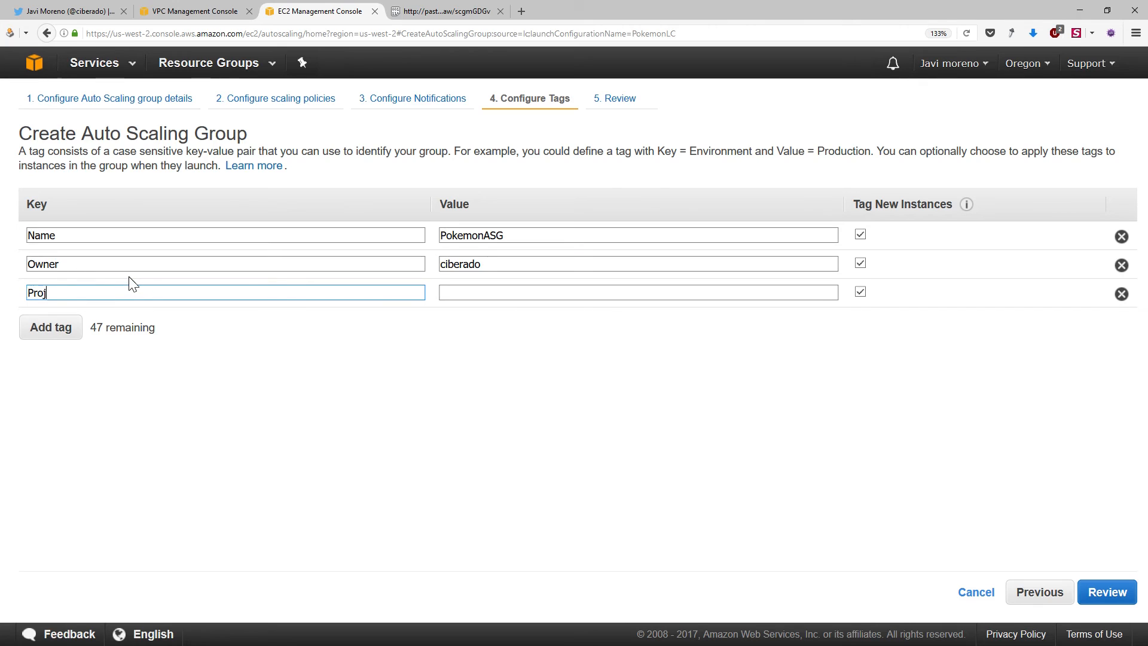
key(Tab)
text(P)
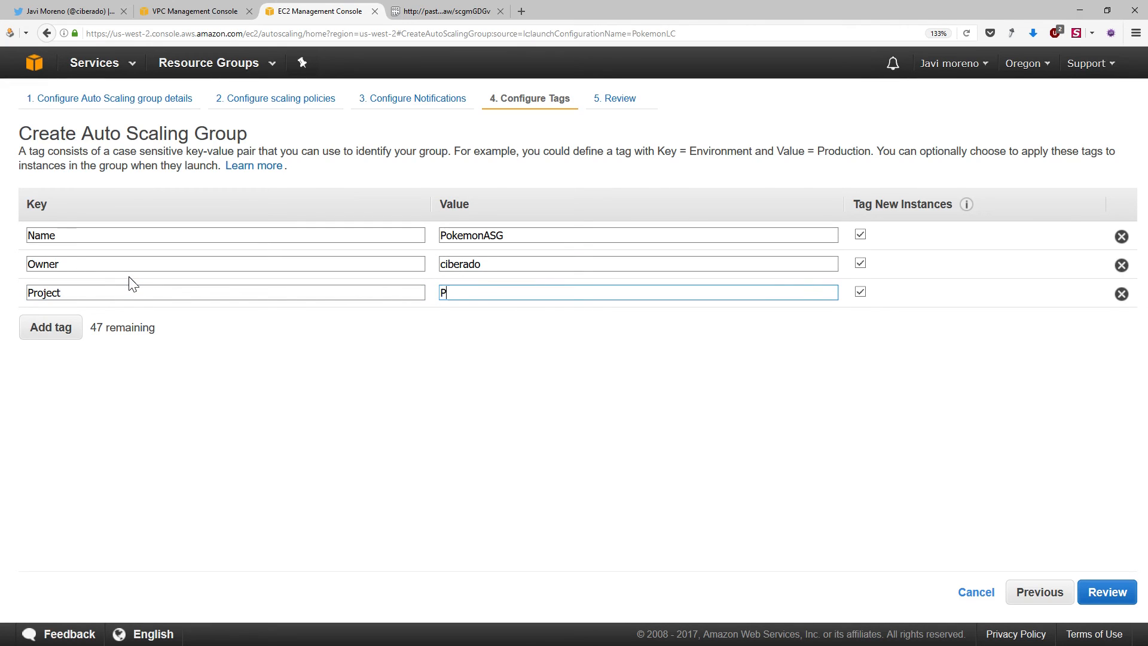
text(A arch)
click(1115, 595)
click(1115, 595)
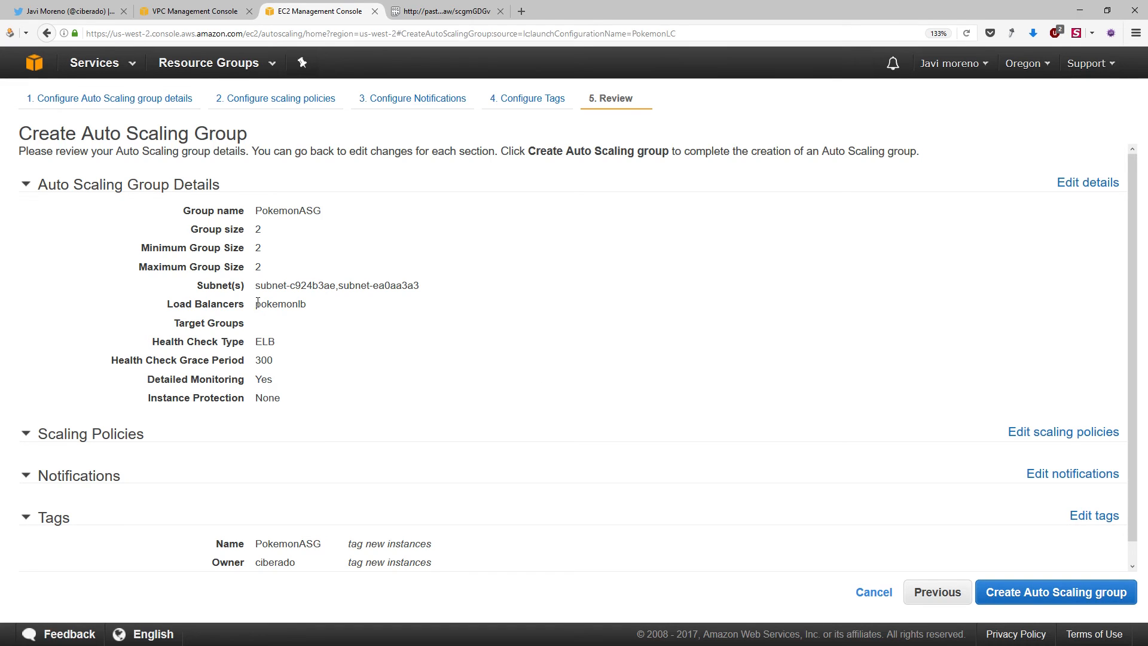
Check the group size in the review, create the Auto Scaling group and show its creation log
double_click(258, 229)
click(1035, 590)
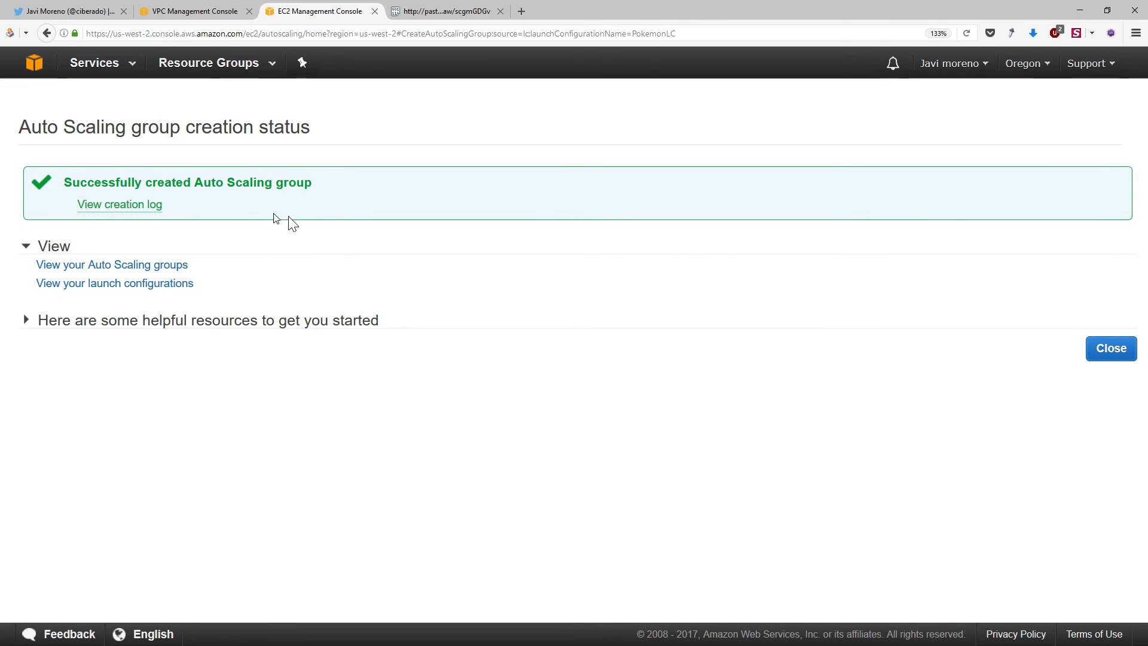
click(132, 209)
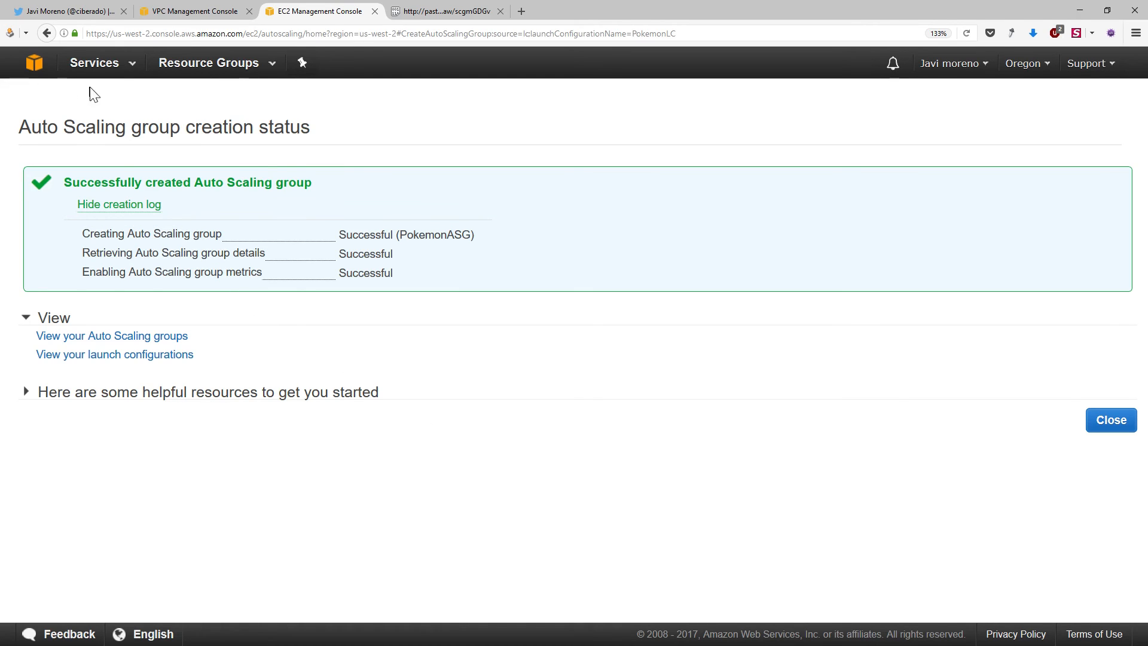
Return to the AWS console home and open the list of running EC2 instances
click(34, 65)
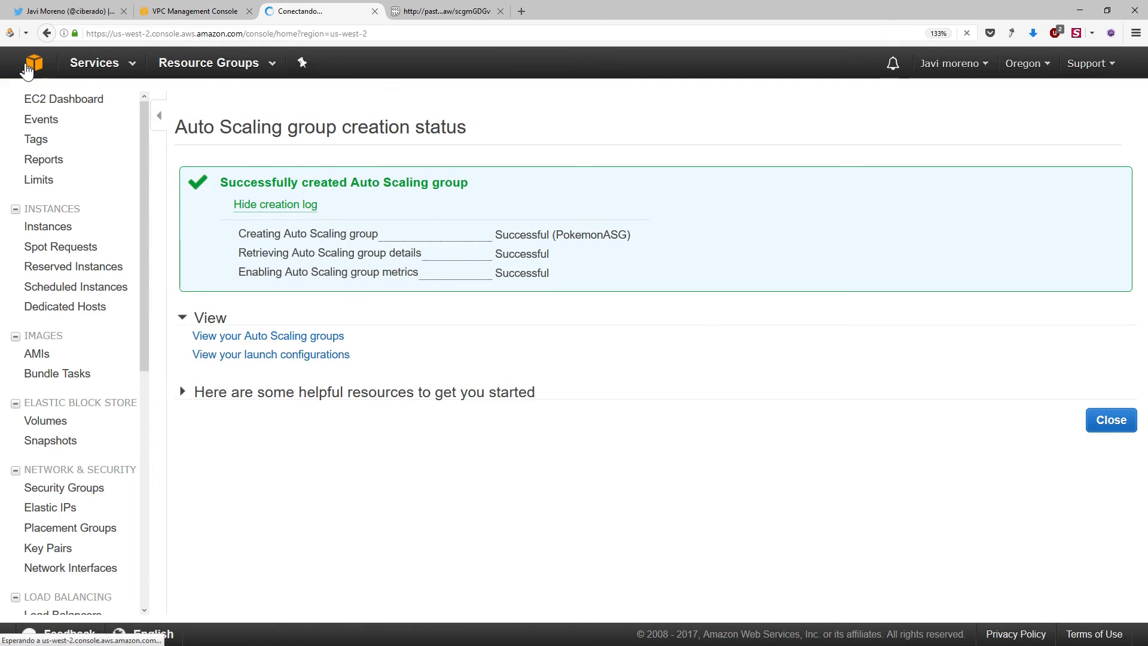
click(160, 217)
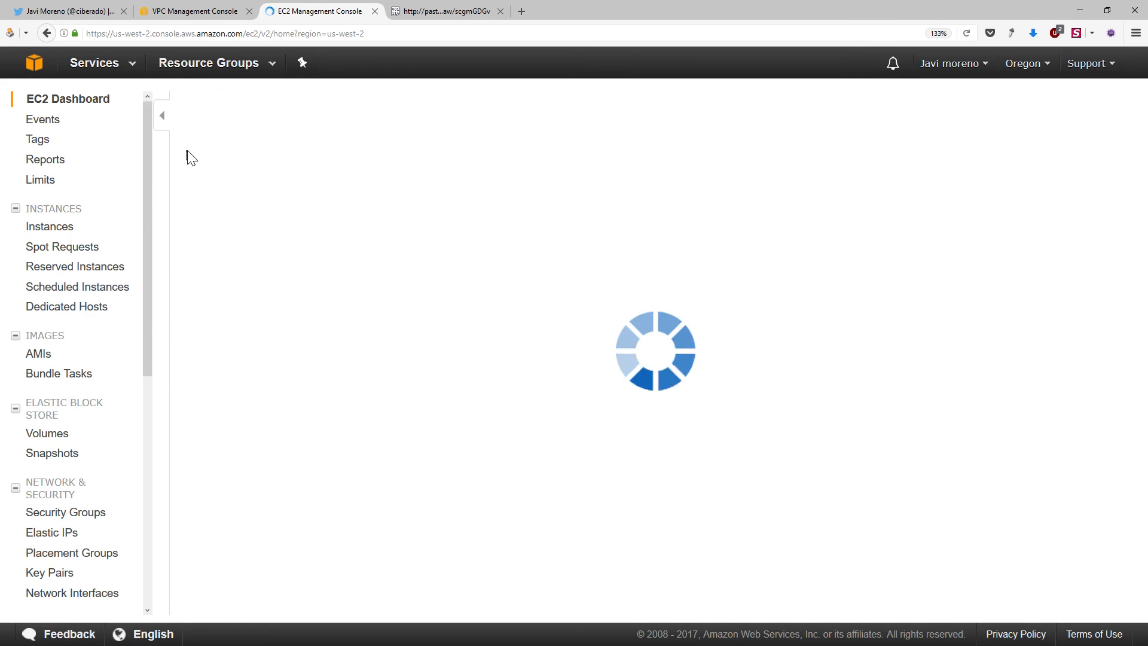
click(295, 154)
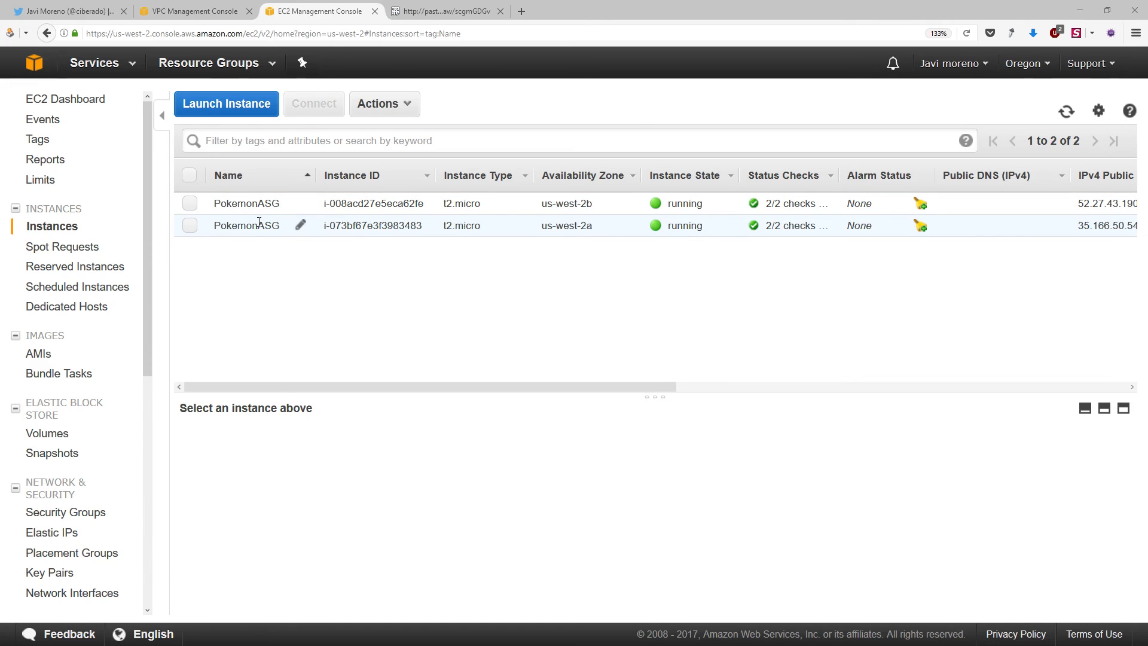
Open the system log of the PokemonASG instance in us-west-2b
right_click(466, 199)
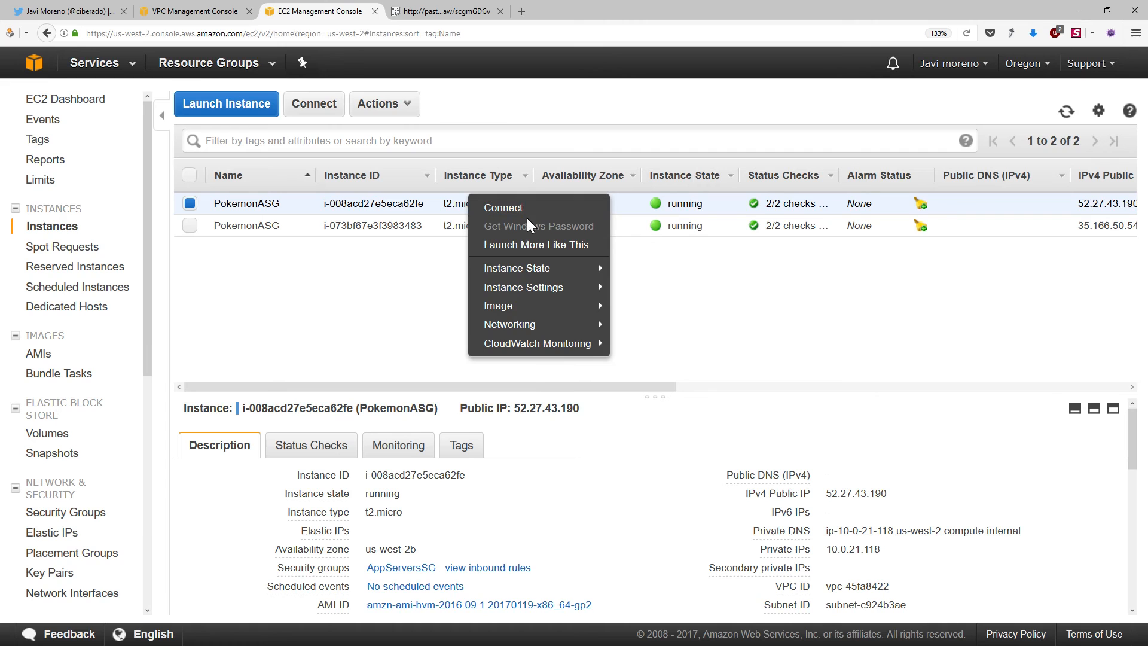
mouse_move(558, 266)
mouse_move(560, 287)
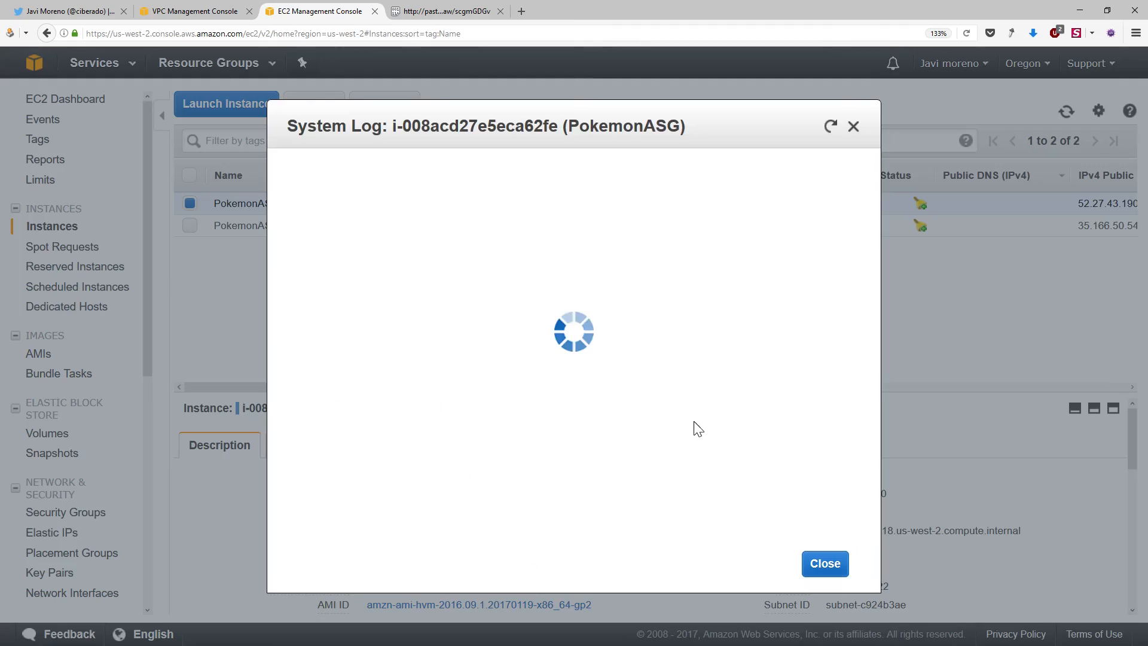
click(696, 420)
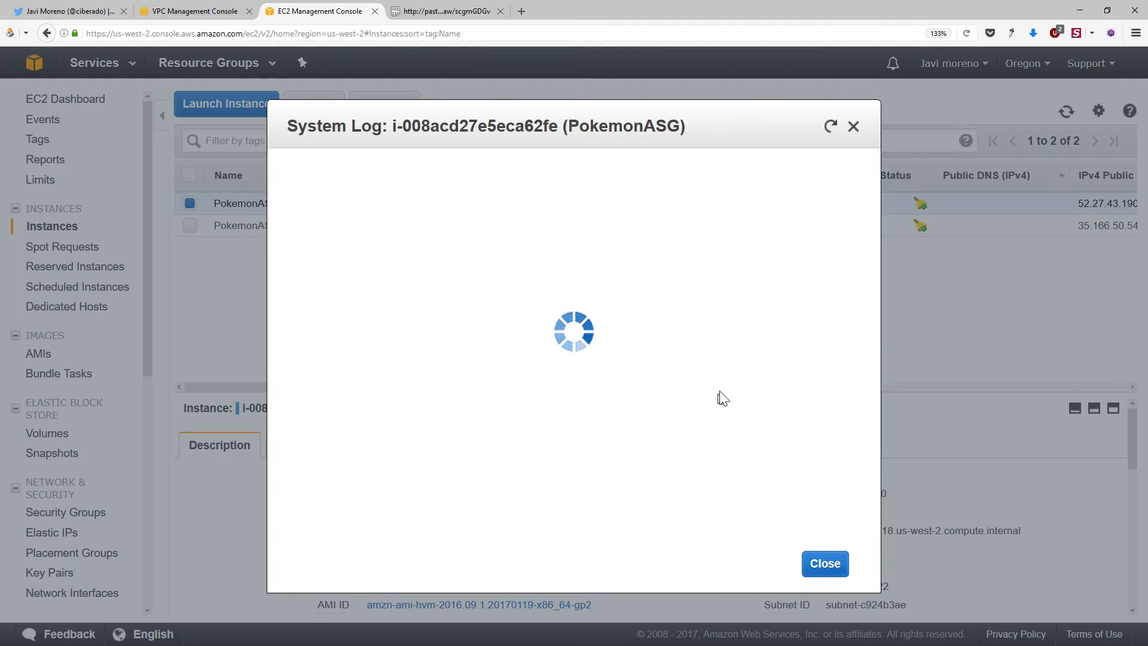
Examine the system log for the application's jar download and Spring Boot startup messages, and close the log
drag(860, 174, 850, 312)
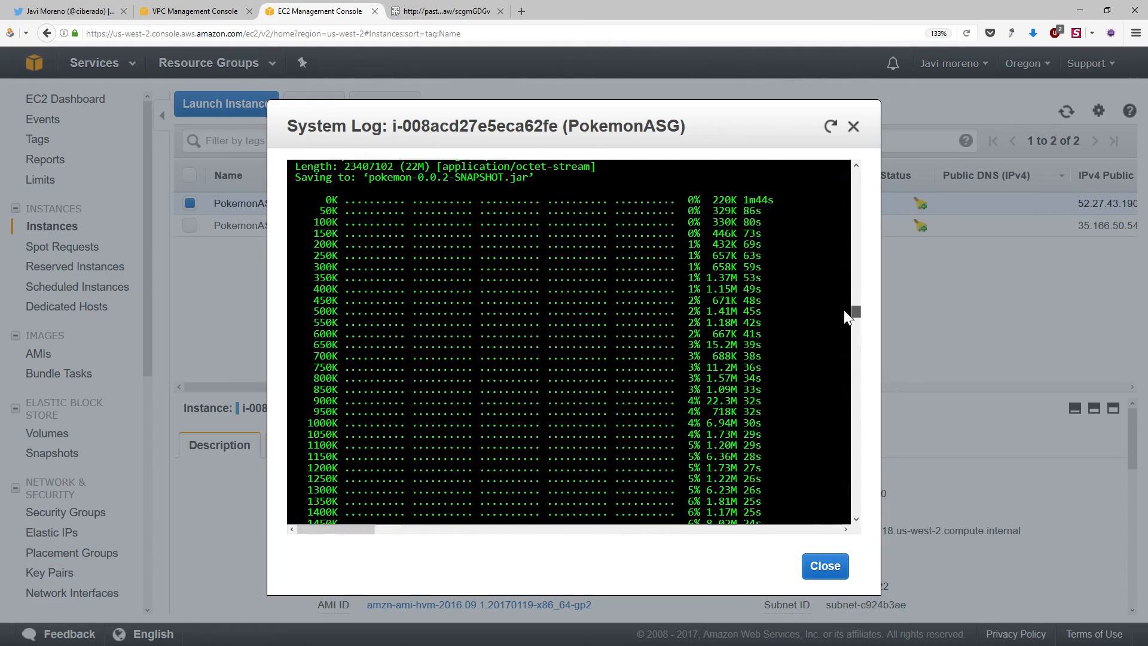
scroll(674, 284, down, 15)
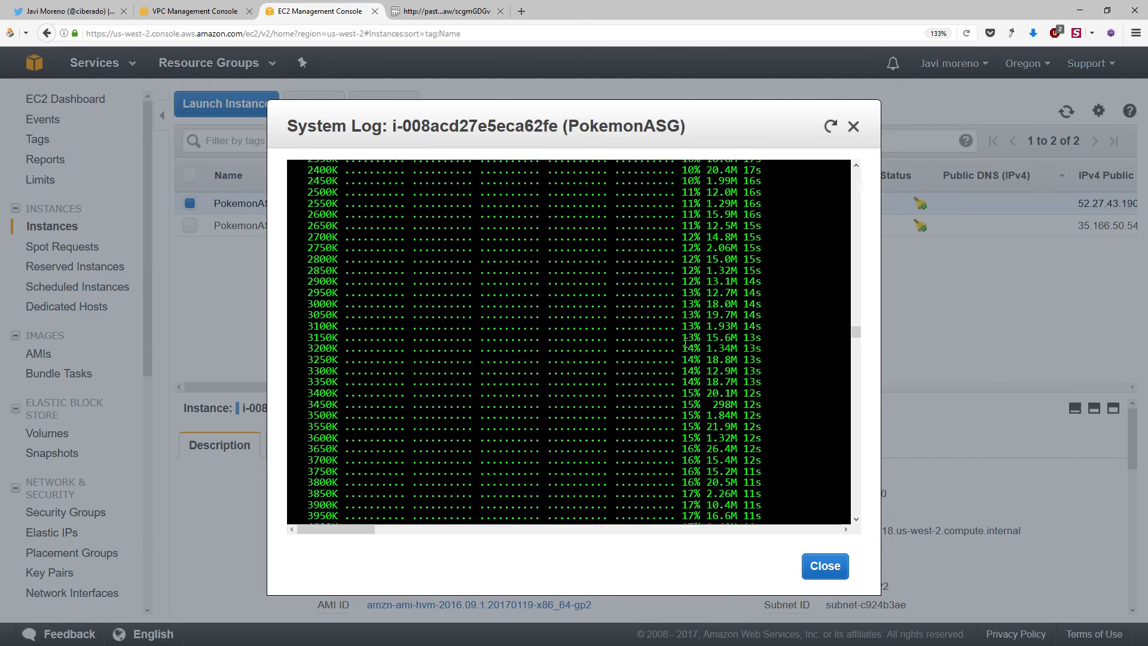
scroll(690, 358, down, 20)
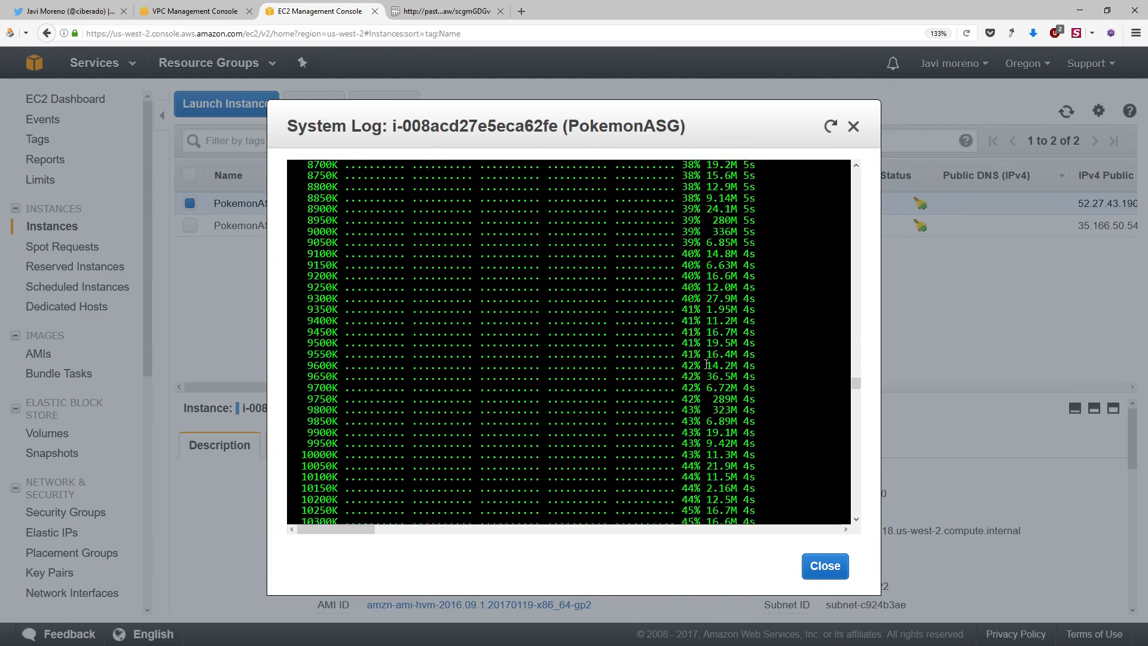
scroll(755, 386, down, 20)
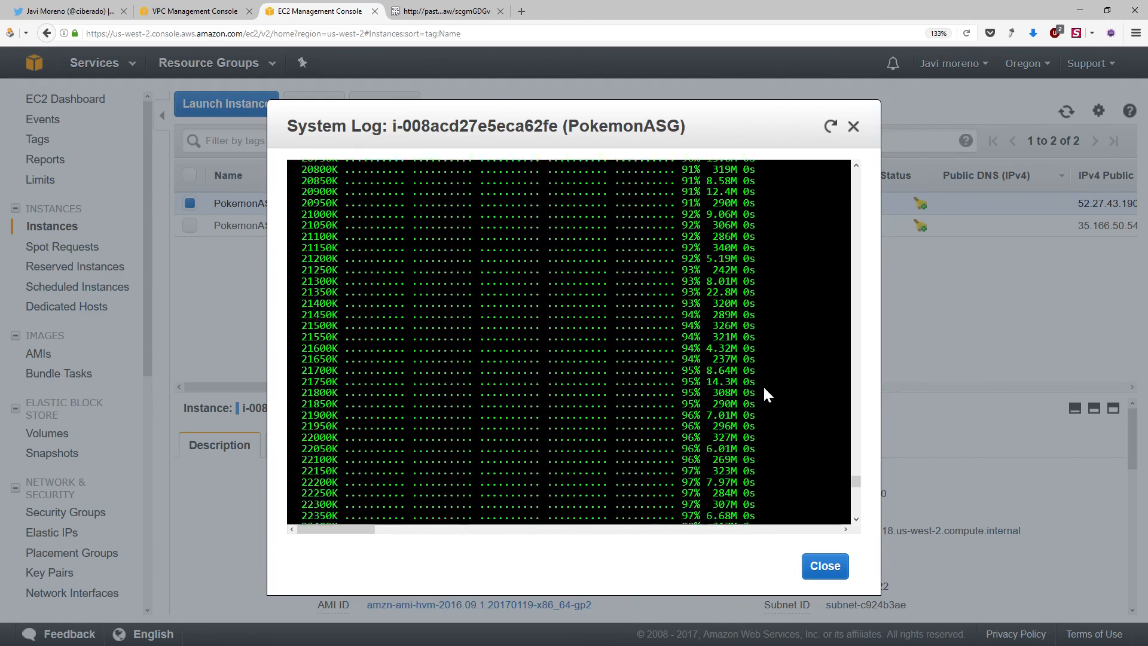
scroll(767, 375, up, 8)
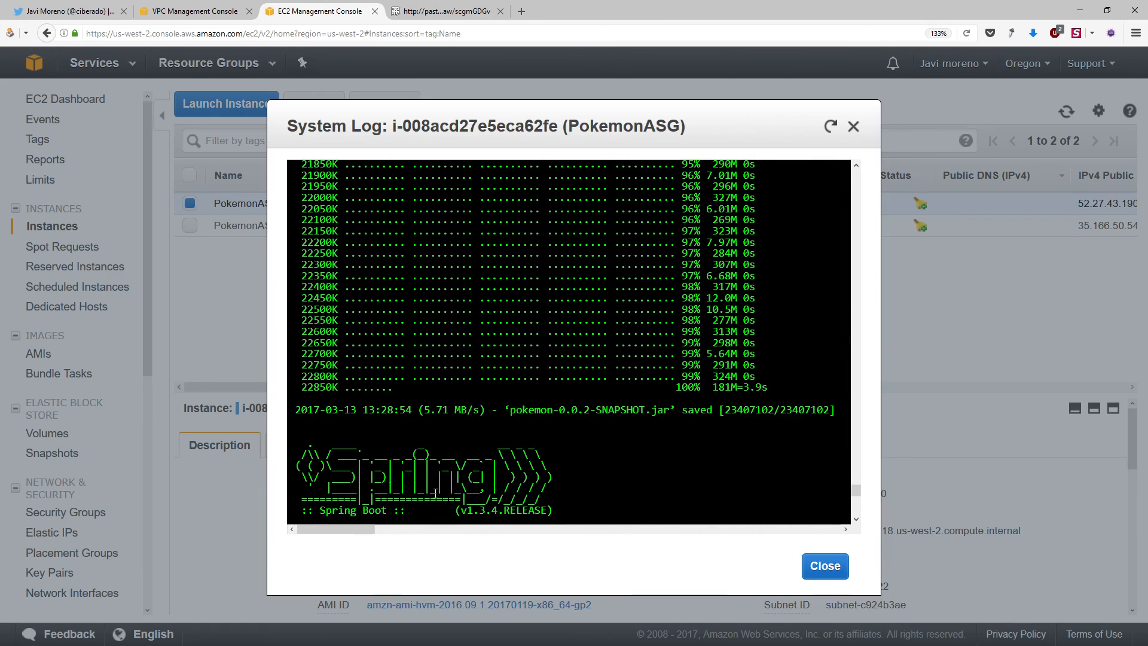
scroll(372, 315, down, 7)
drag(292, 279, 570, 334)
click(570, 335)
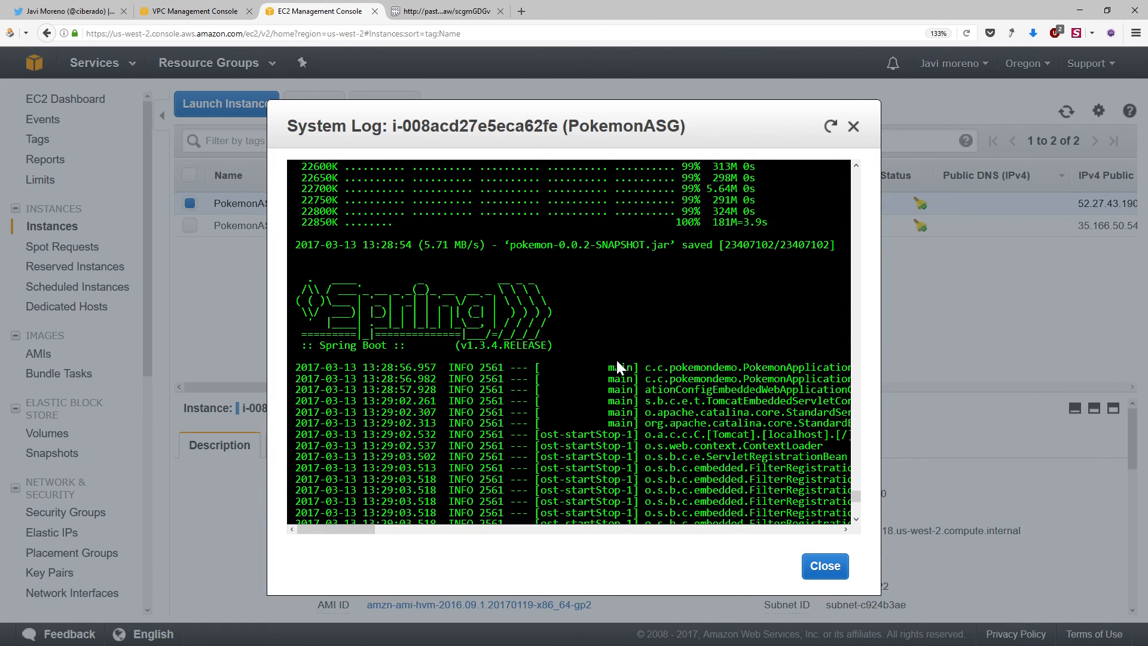
click(825, 566)
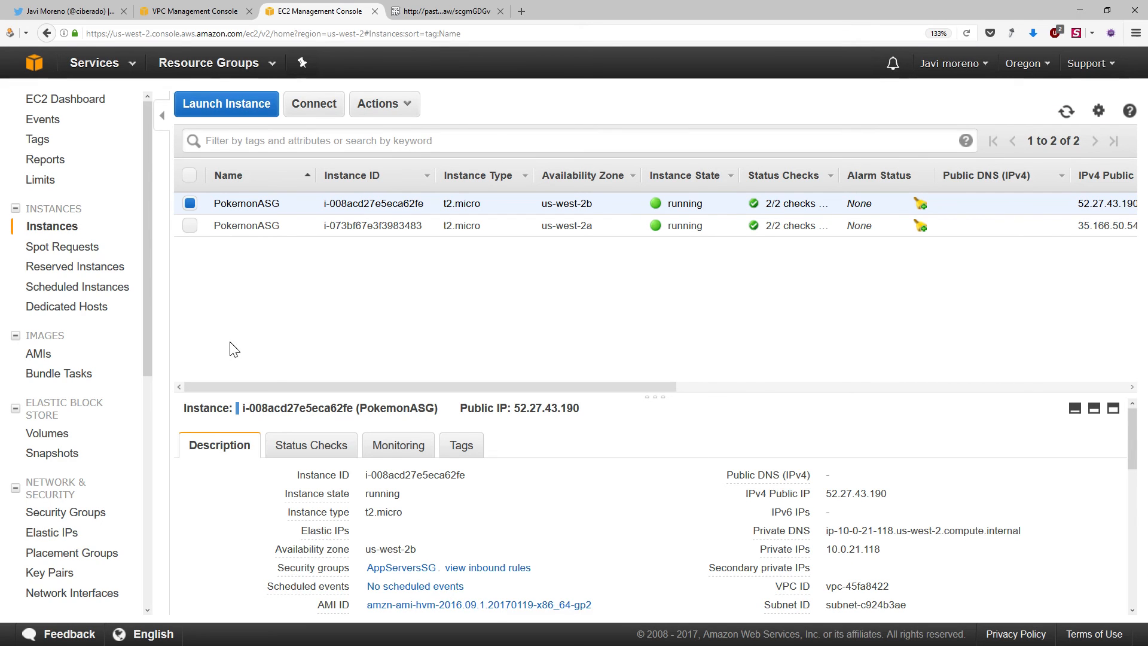
Open the pokemonlb load balancer and check the service status of its registered instances
drag(152, 354, 141, 489)
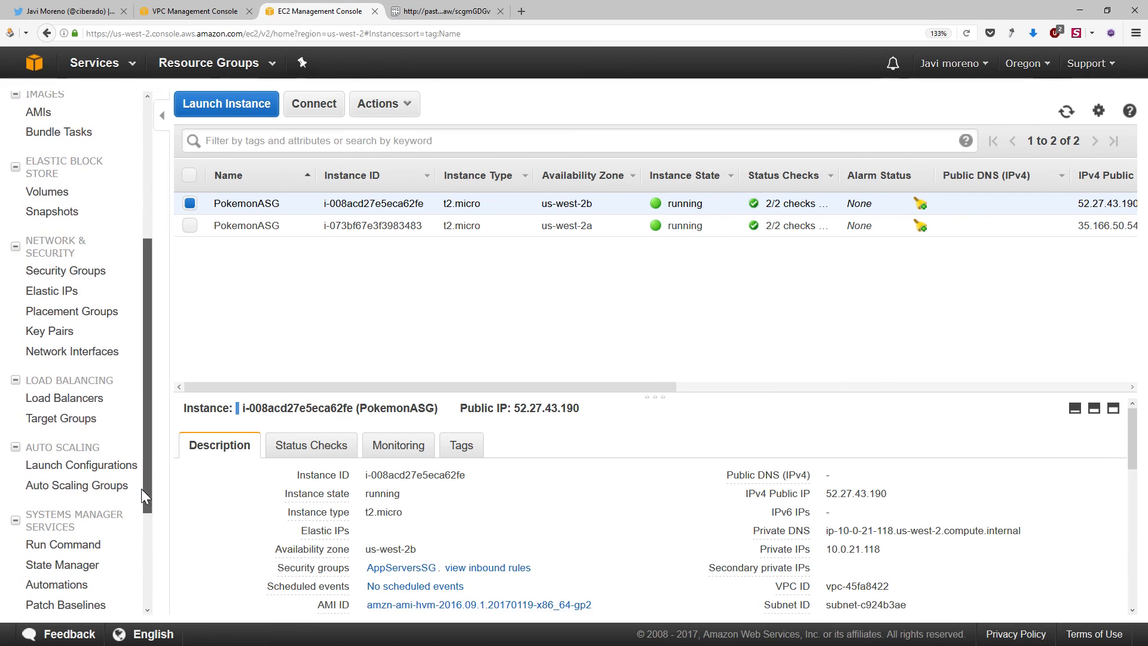
click(56, 407)
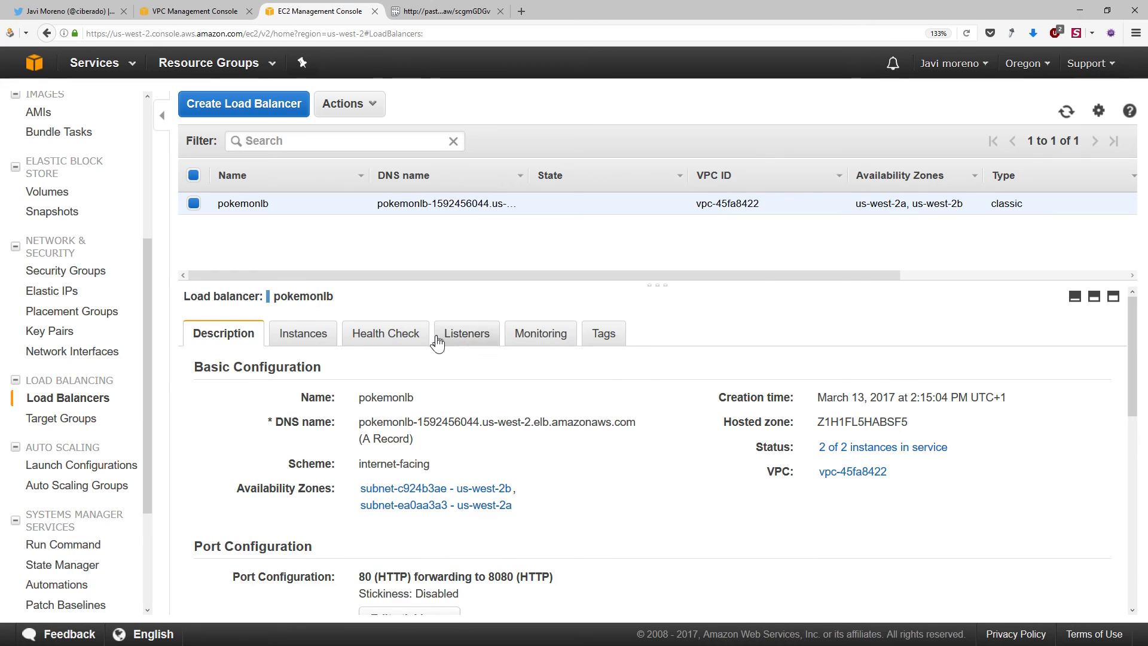
click(310, 345)
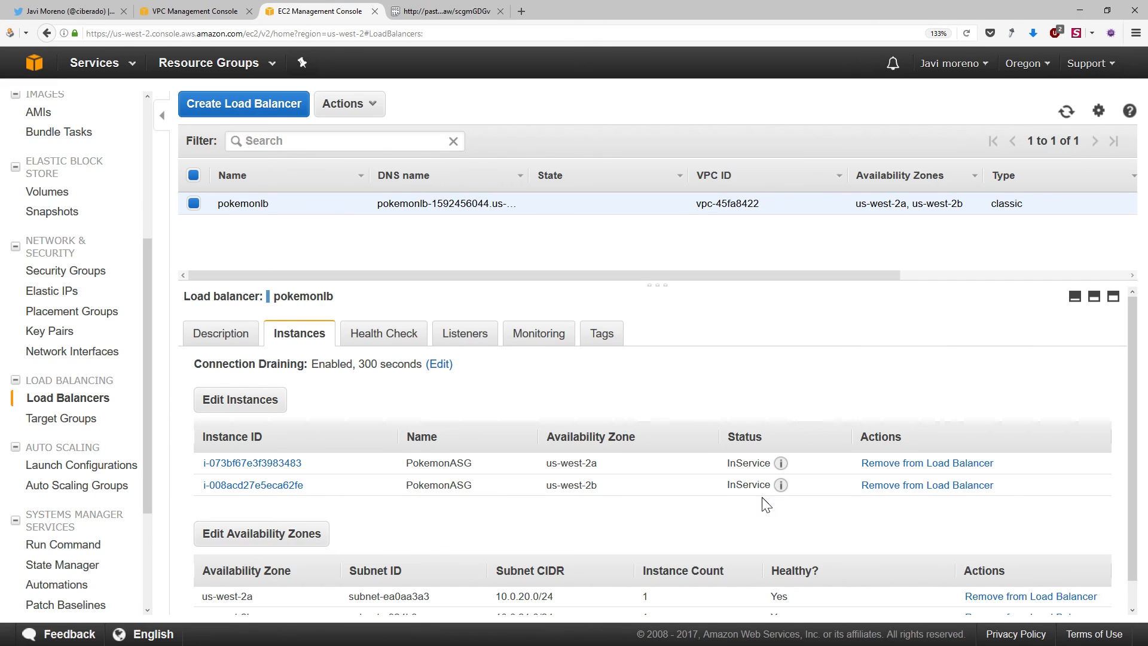
Copy the DNS name of pokemonlb from its description and load that address in a new browser tab
click(230, 342)
drag(359, 422, 627, 422)
key(ctrl+c)
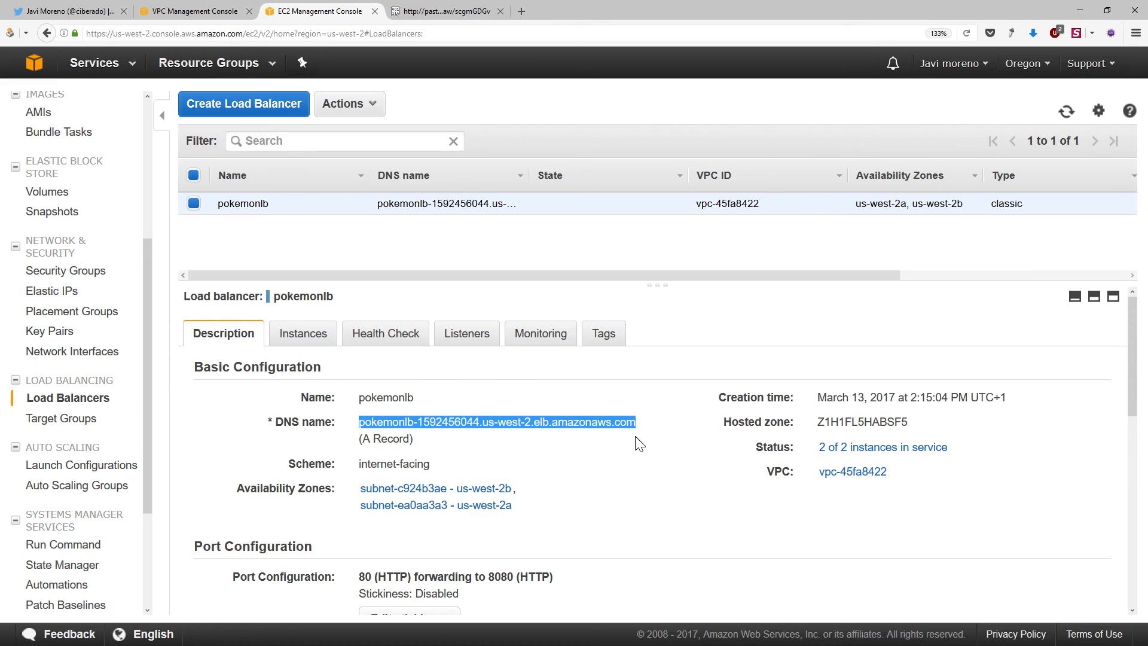
key(ctrl+t)
key(ctrl+v)
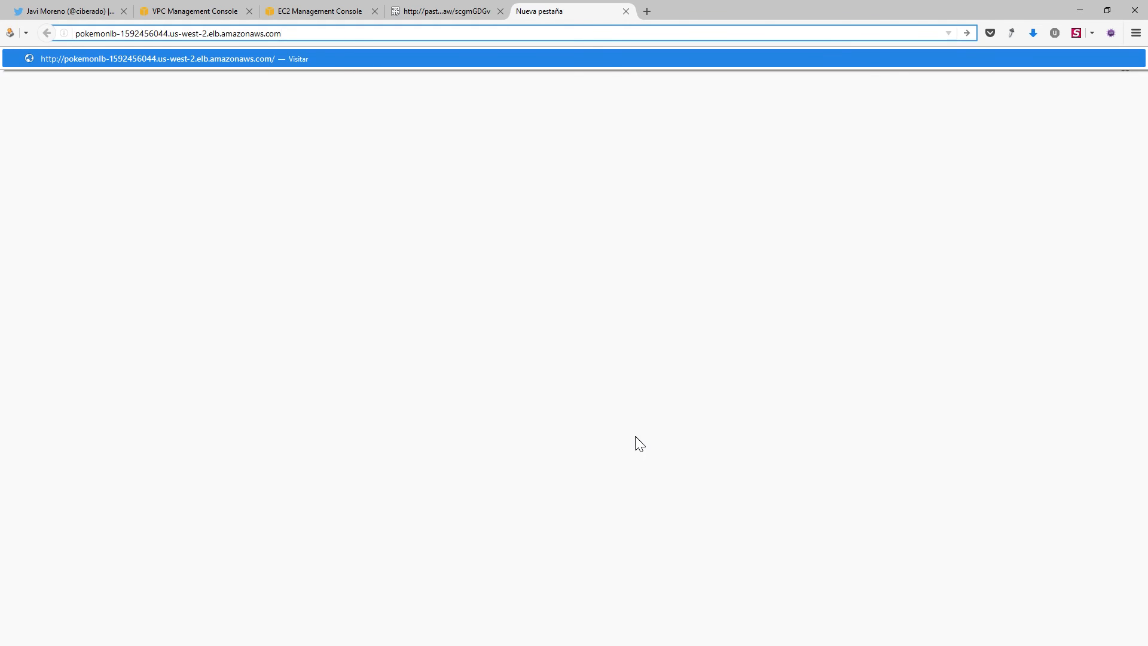
key(Return)
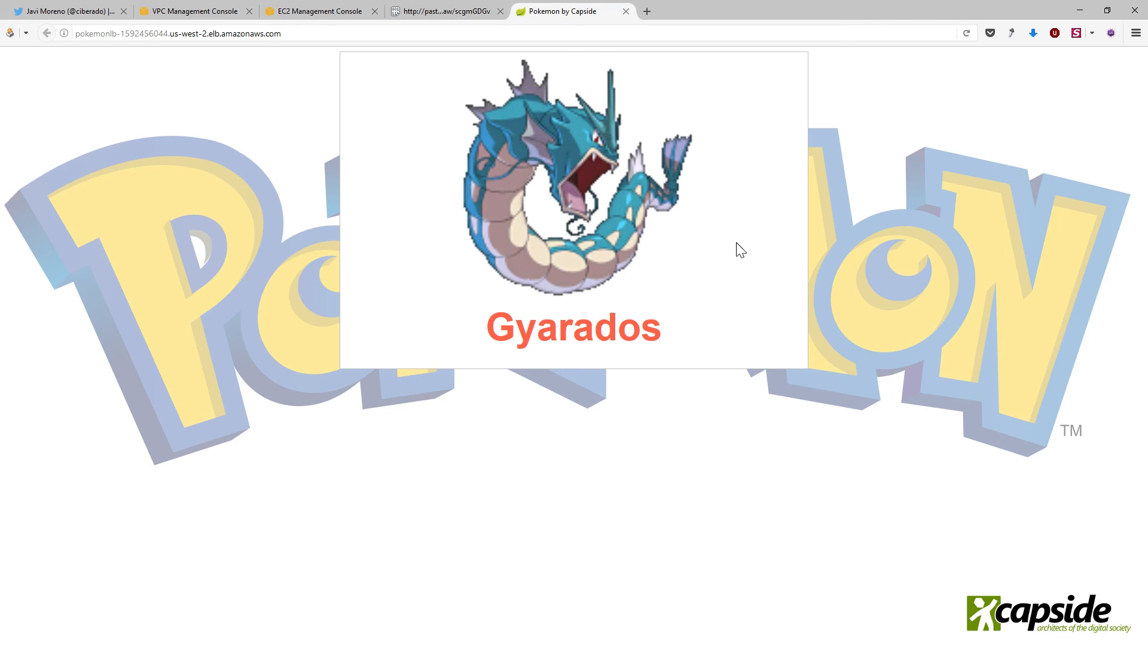
Reload the Pokemon application page at the load balancer's address several times to check the responses from the different instances
key(F5)
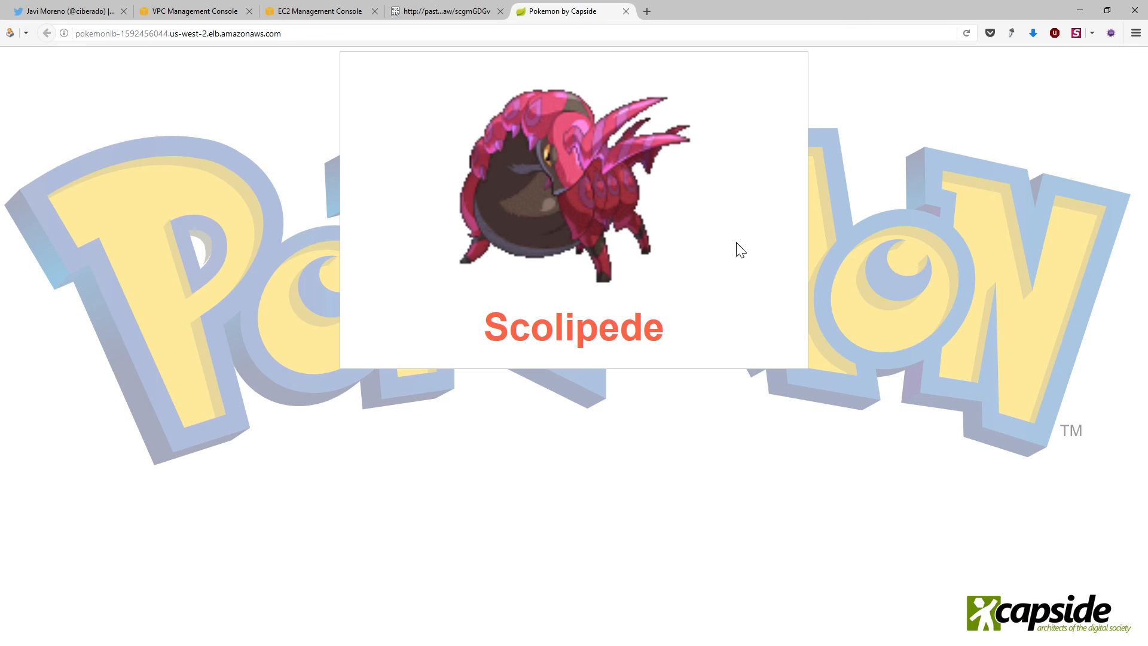
key(F5)
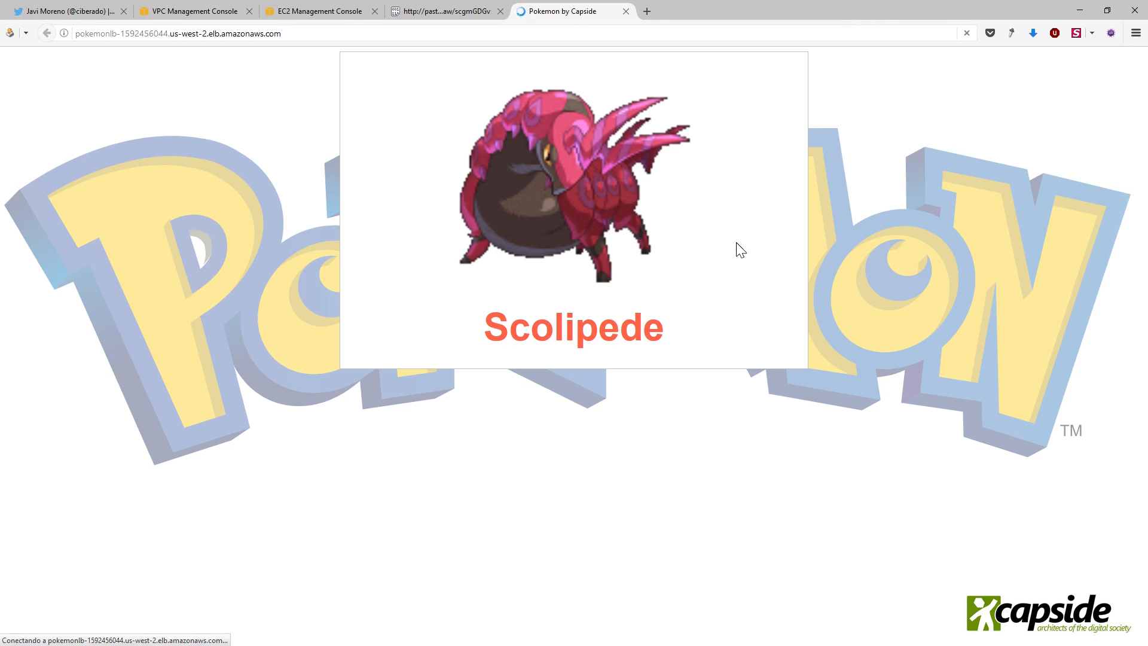
key(F5)
key(F5)
key(F5)
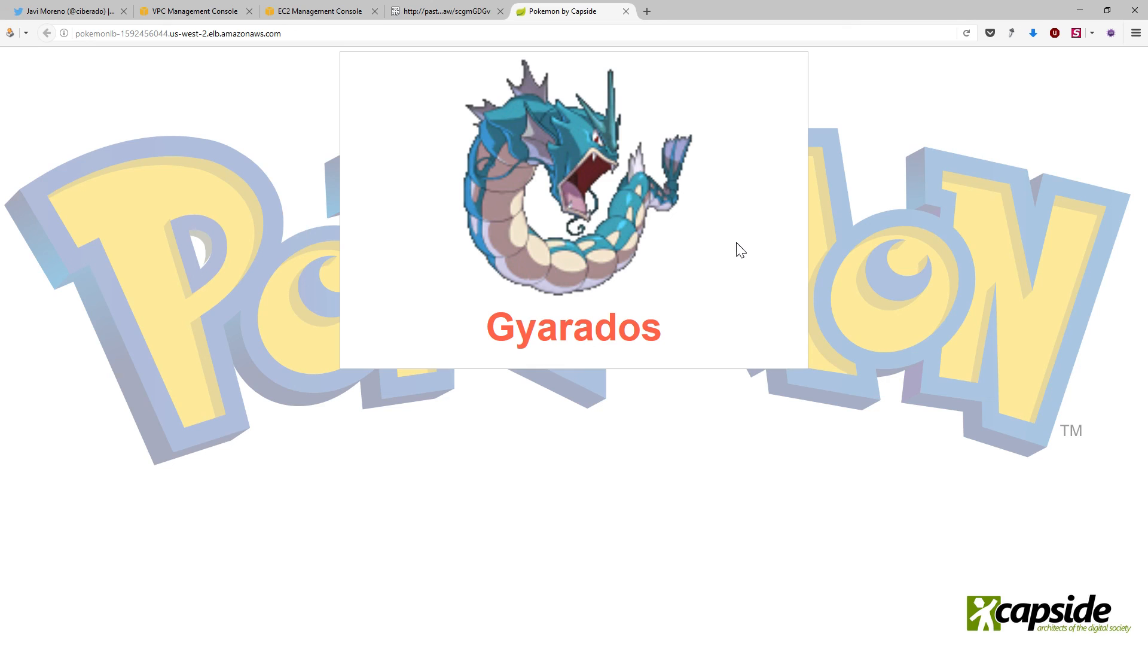
Terminate the running PokemonASG instance in us-west-2b from the EC2 instances list
click(336, 12)
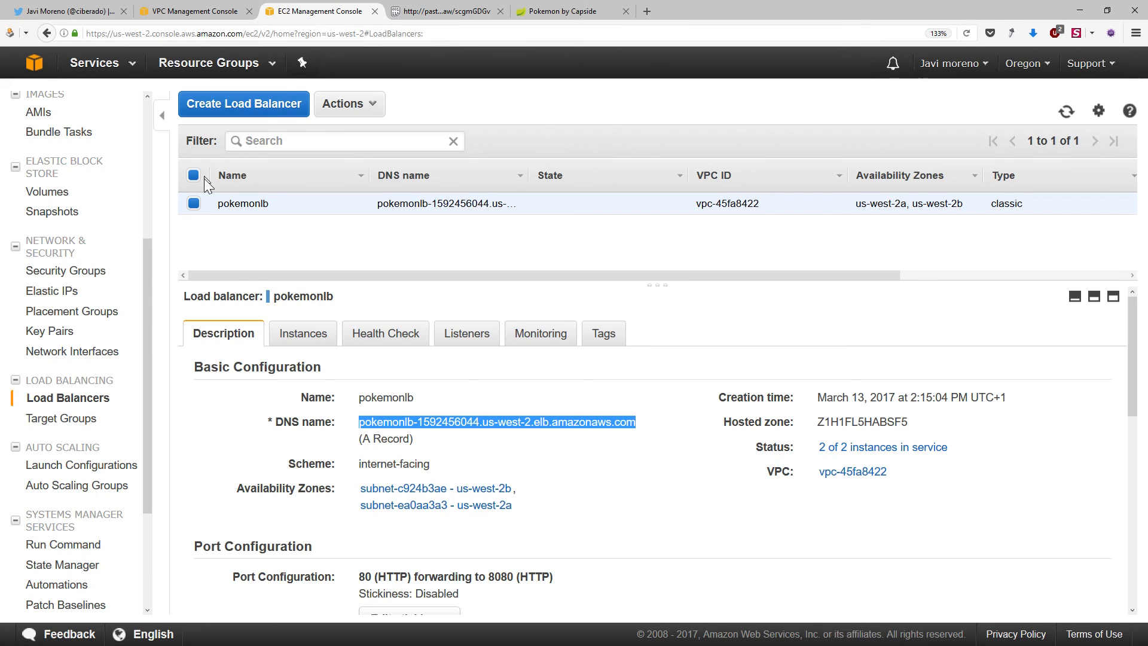
drag(144, 307, 154, 167)
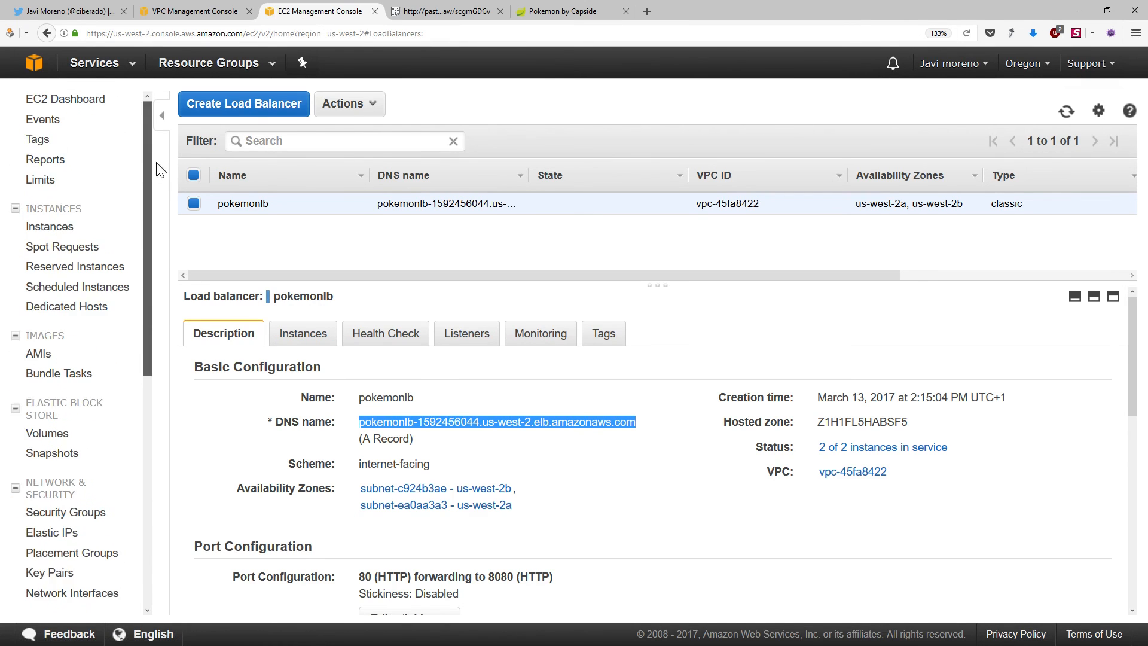
click(59, 235)
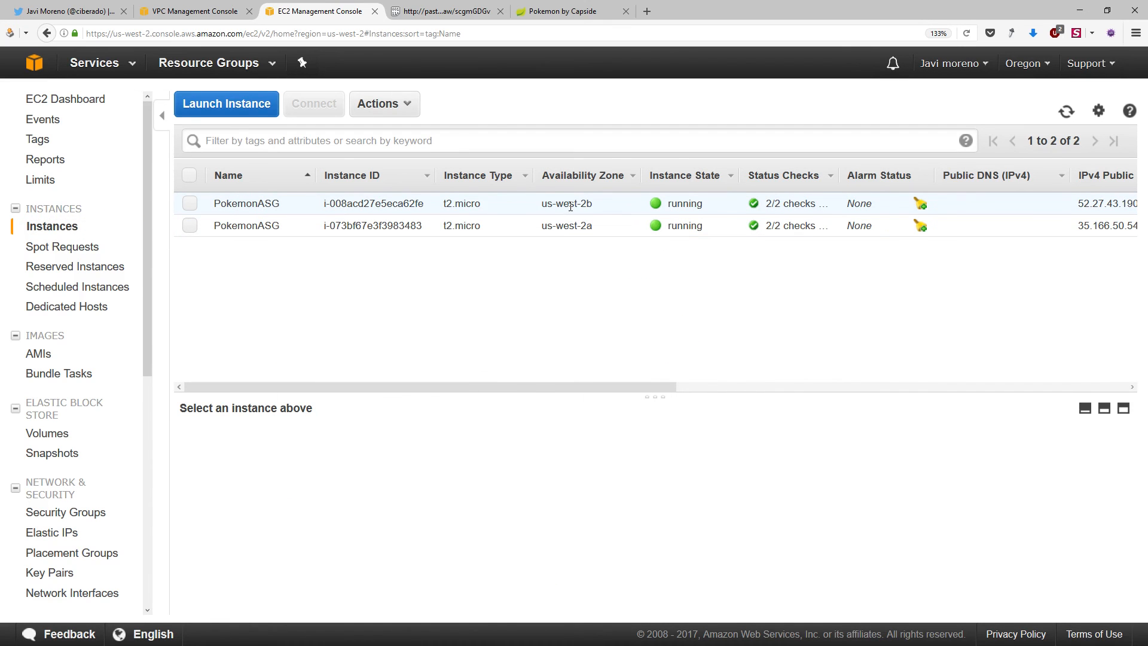
right_click(571, 204)
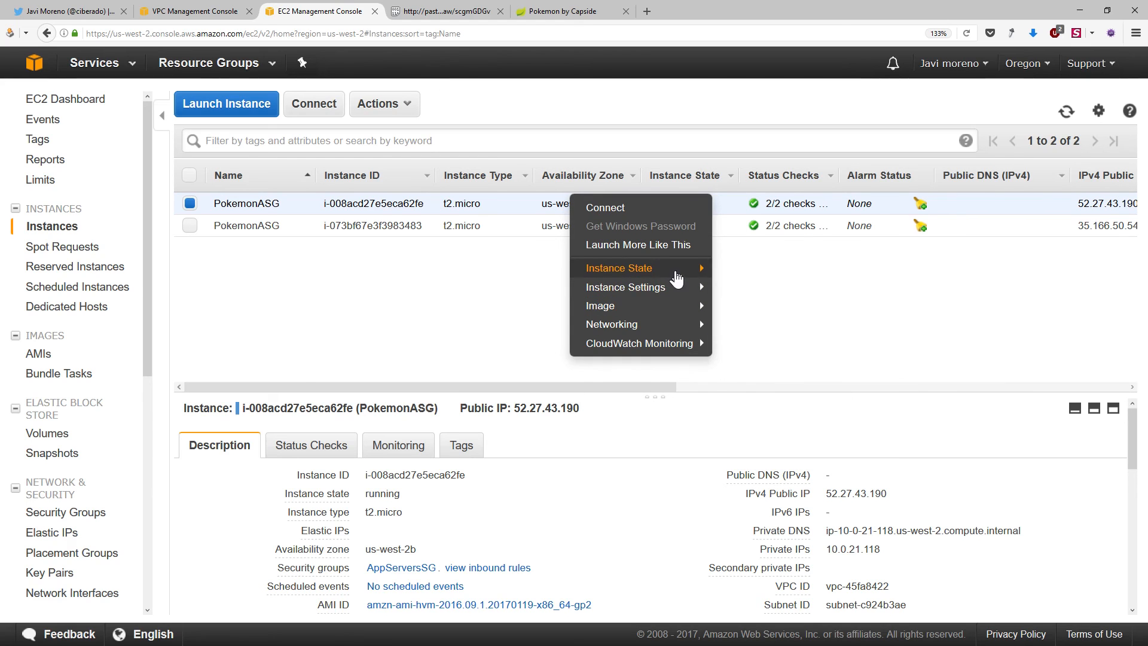
mouse_move(674, 278)
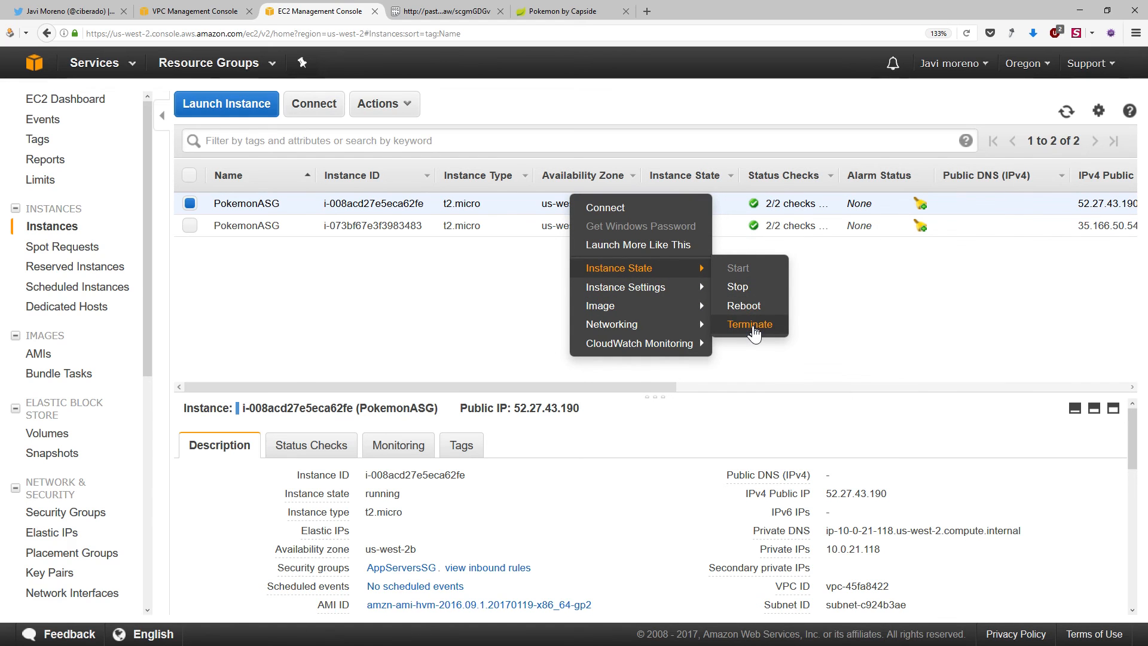
click(750, 324)
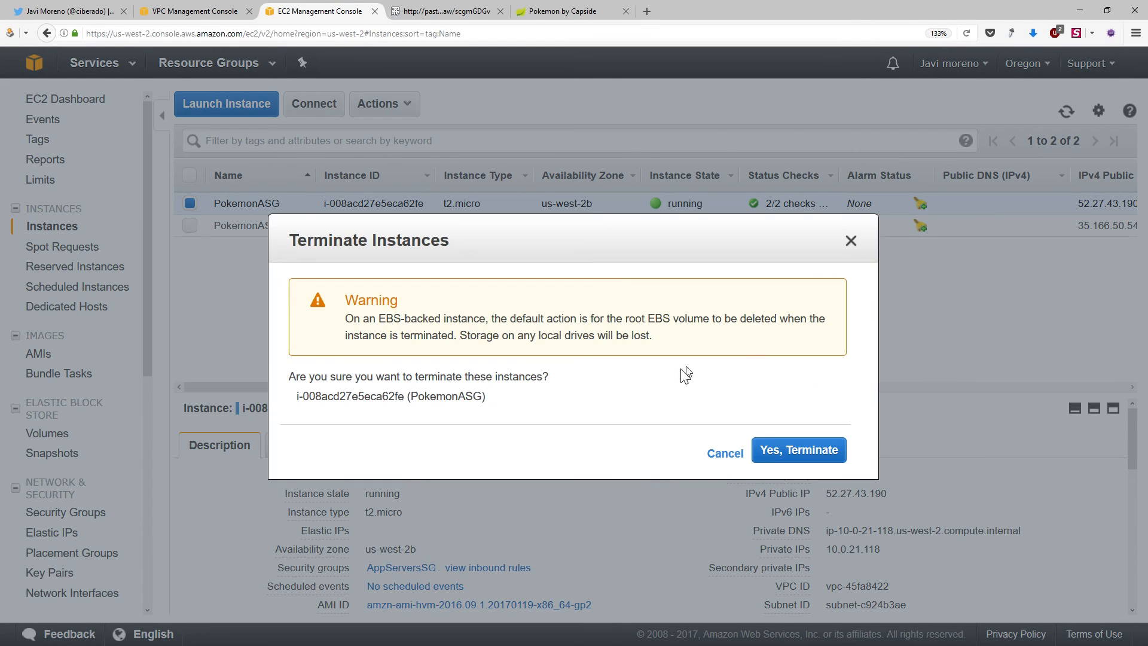
click(766, 457)
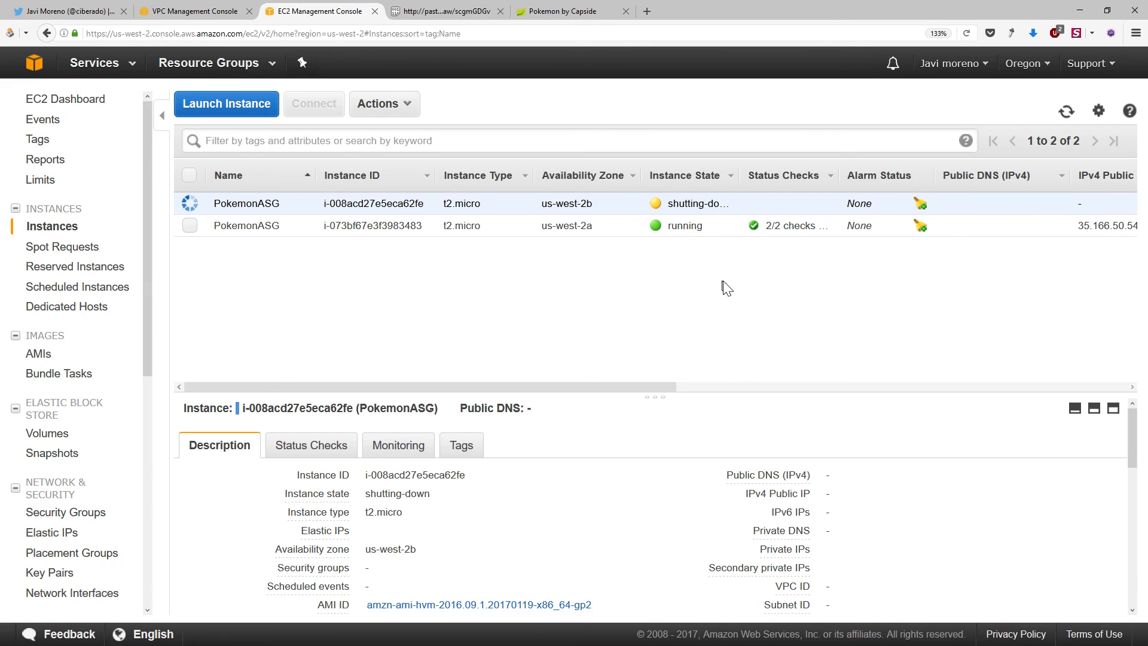
Refresh the instances list repeatedly to check for a replacement of the terminated instance, and inspect the new instance's details
click(1069, 114)
click(1068, 115)
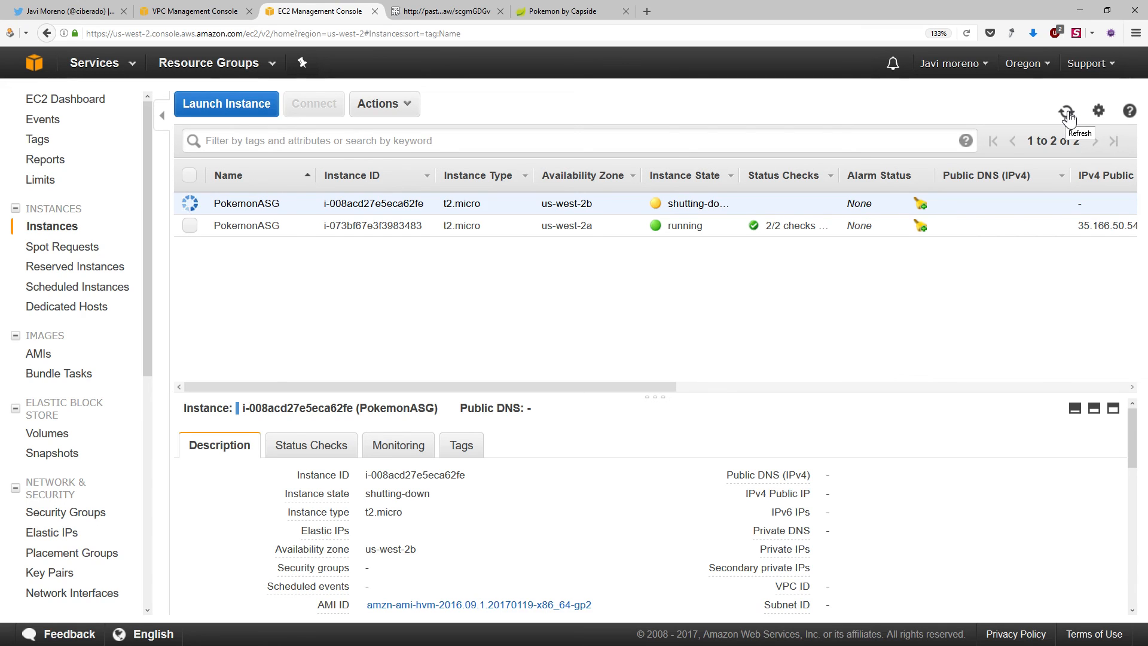
click(1067, 114)
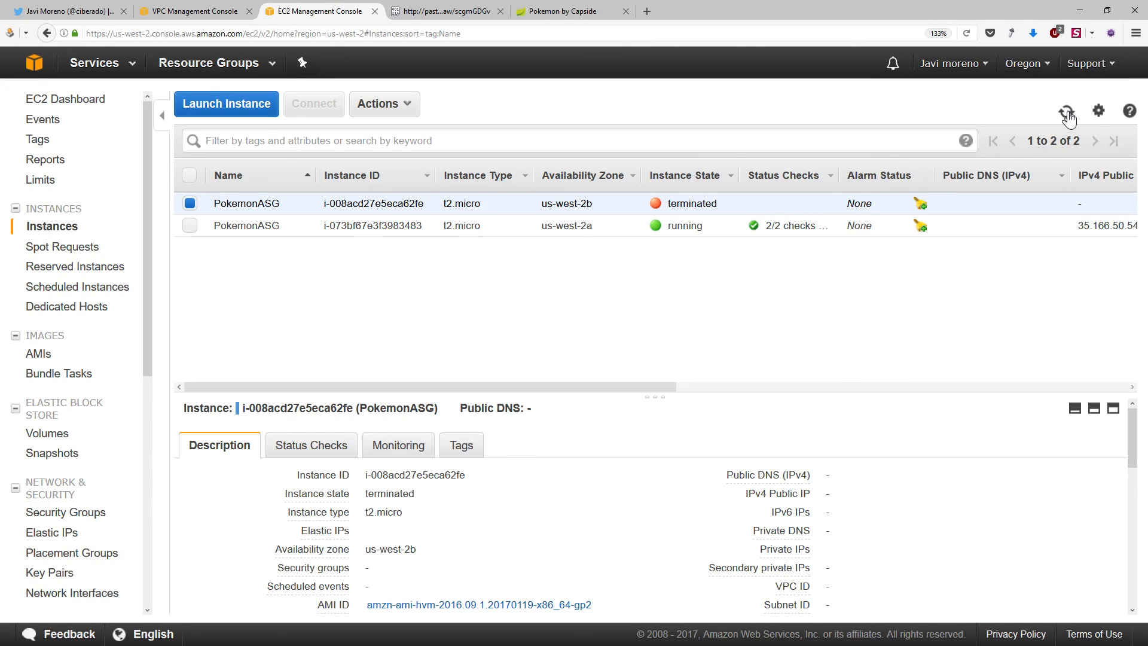
click(1067, 115)
click(1067, 114)
click(1067, 114)
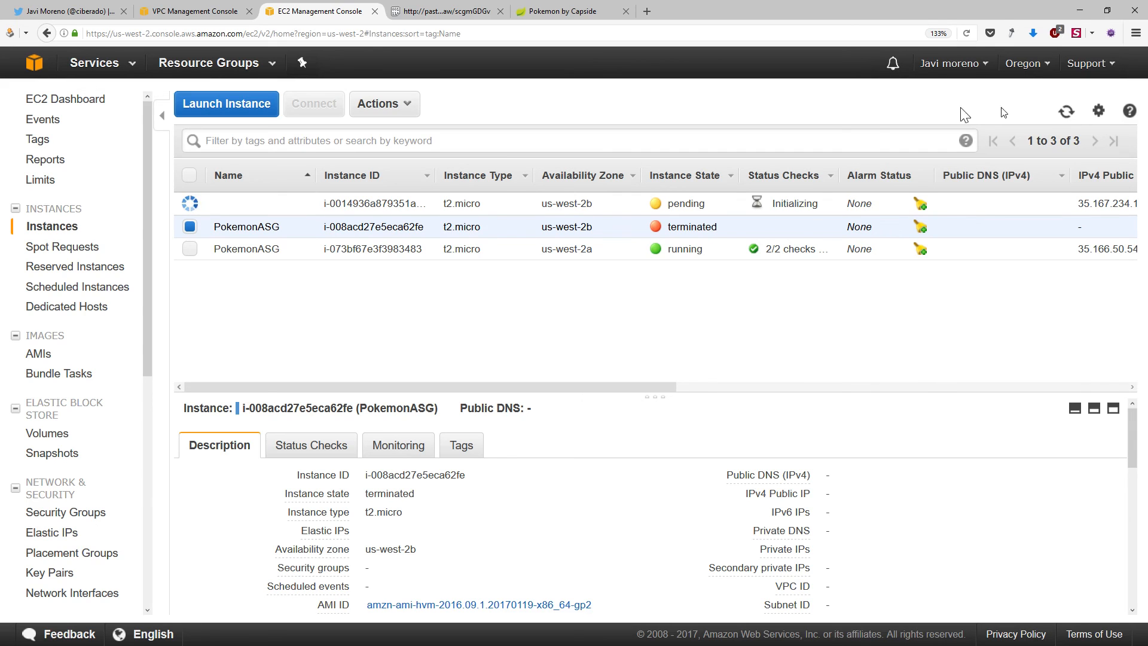
click(818, 206)
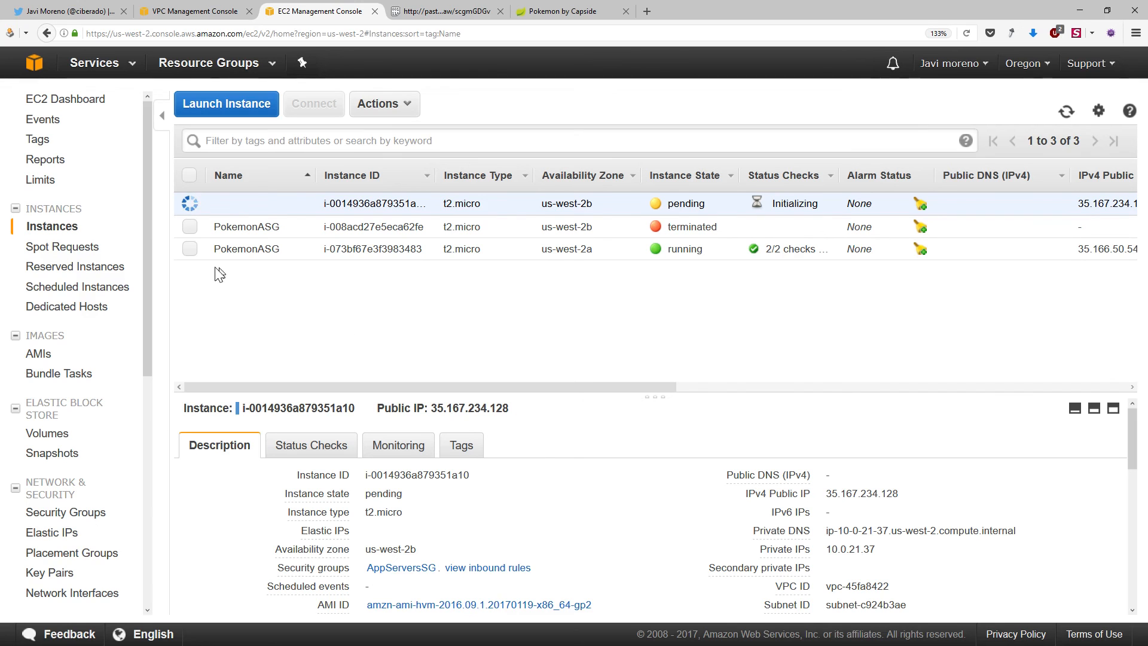
Delete the PokemonASG Auto Scaling group
drag(146, 303, 131, 616)
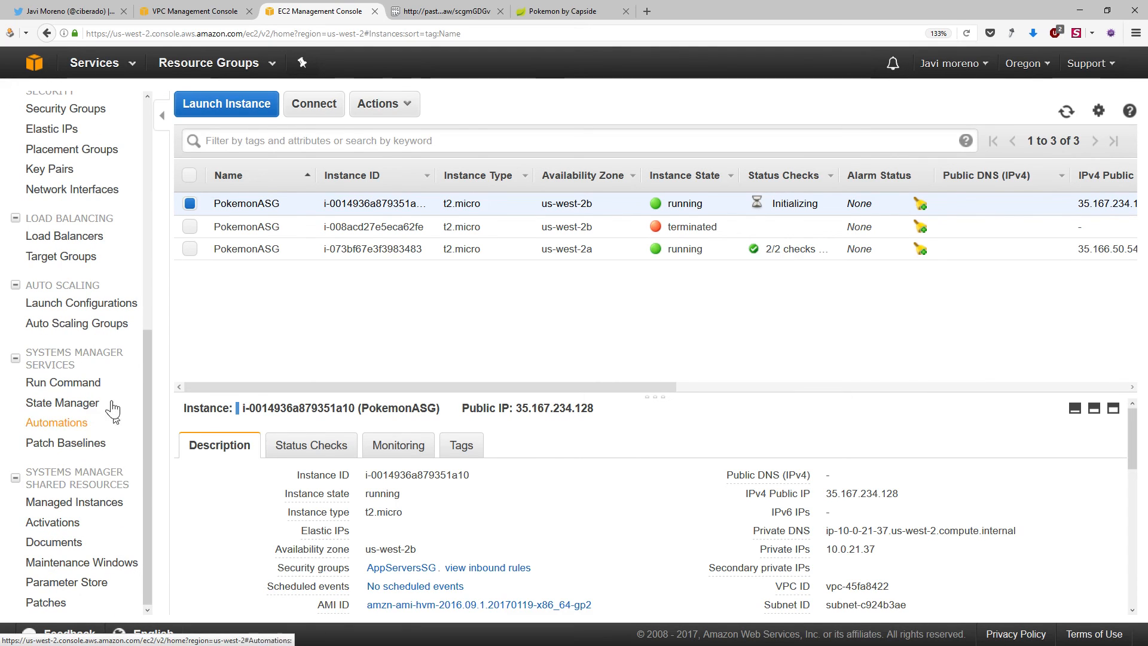
click(92, 323)
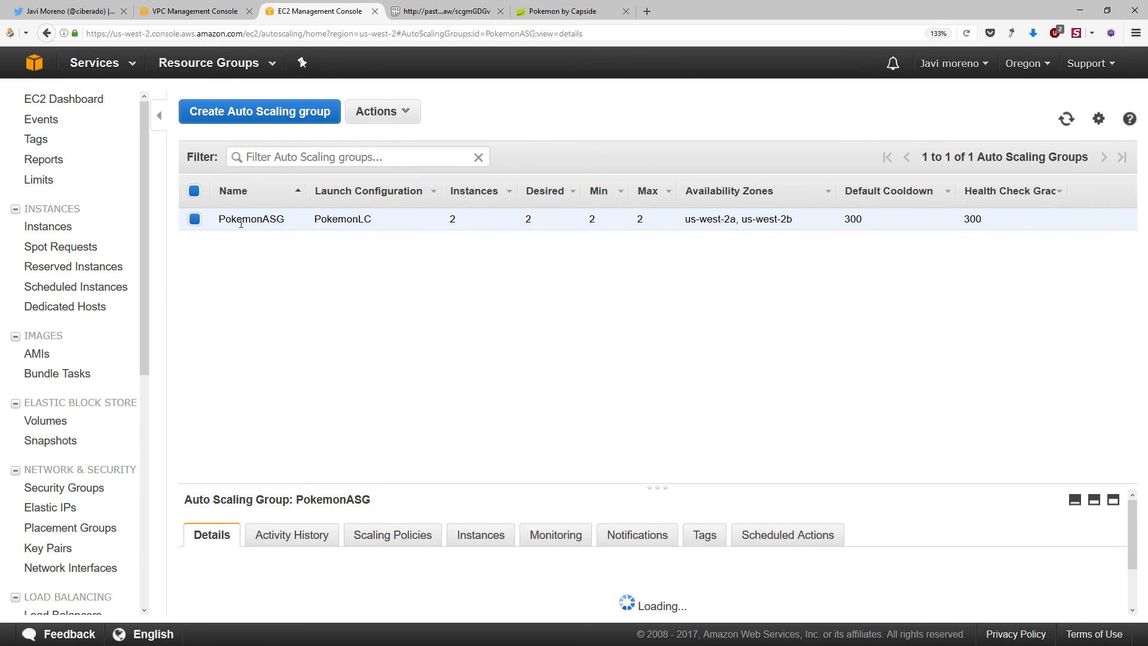
right_click(241, 222)
click(264, 245)
click(639, 400)
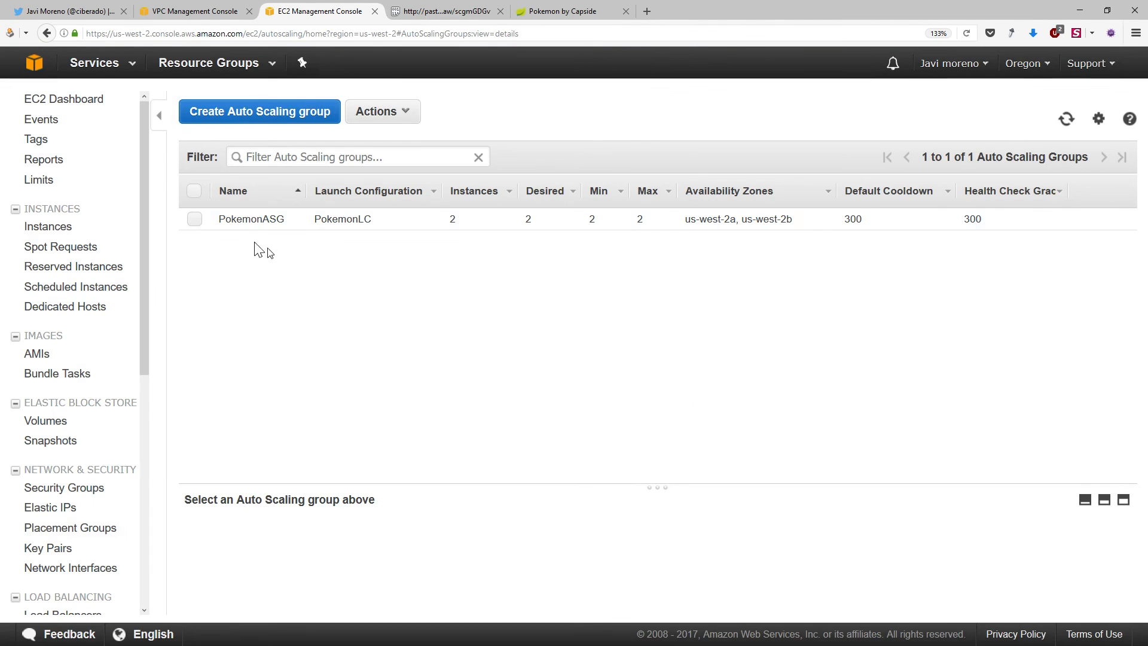
Delete the pokemonlb load balancer
drag(145, 349, 127, 482)
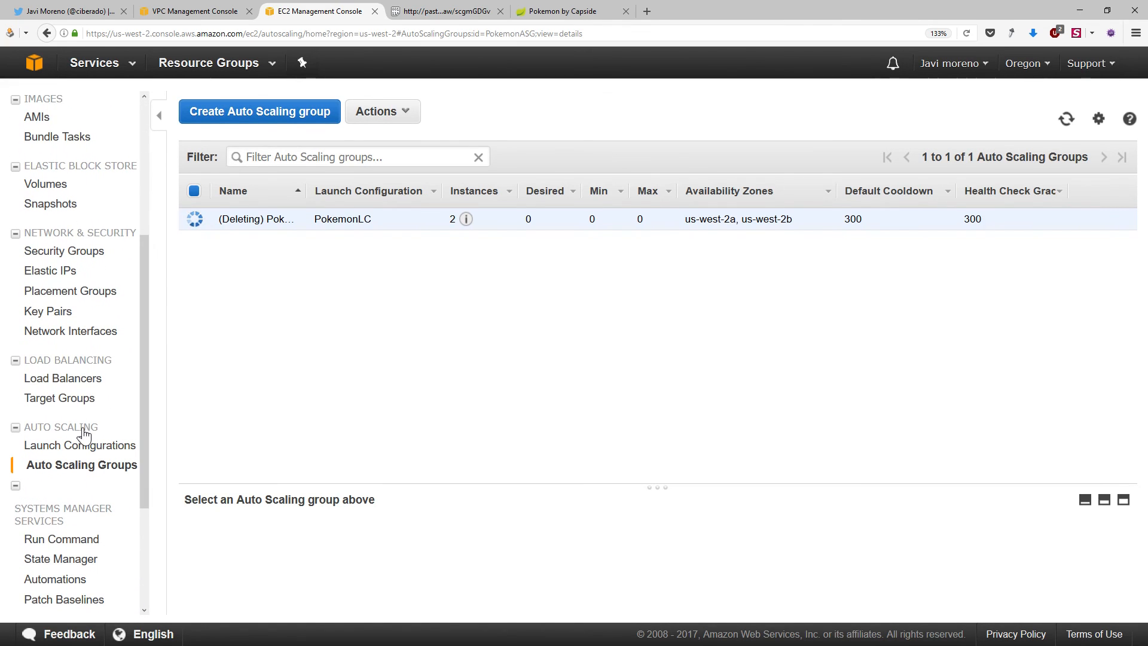
click(81, 383)
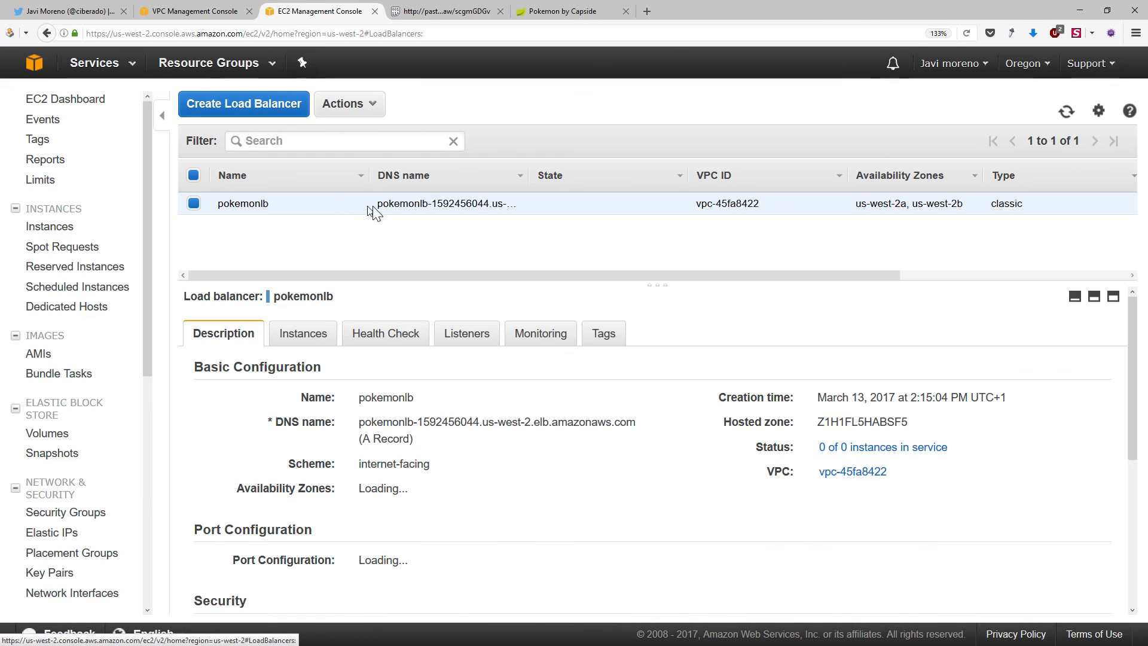
right_click(396, 206)
click(428, 209)
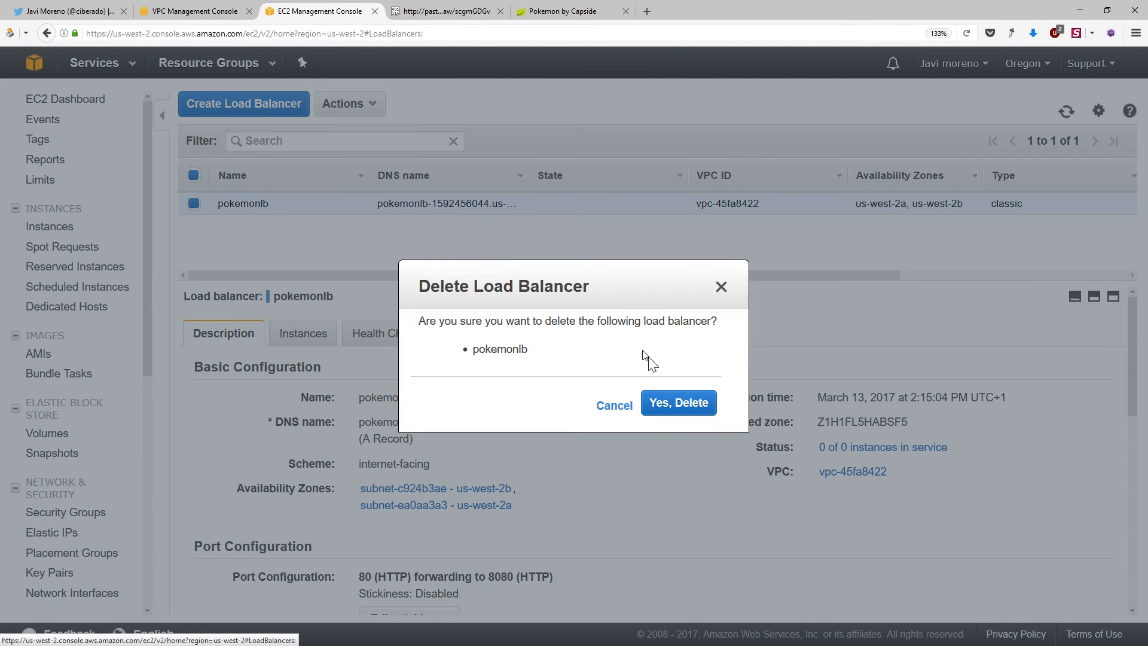
click(696, 409)
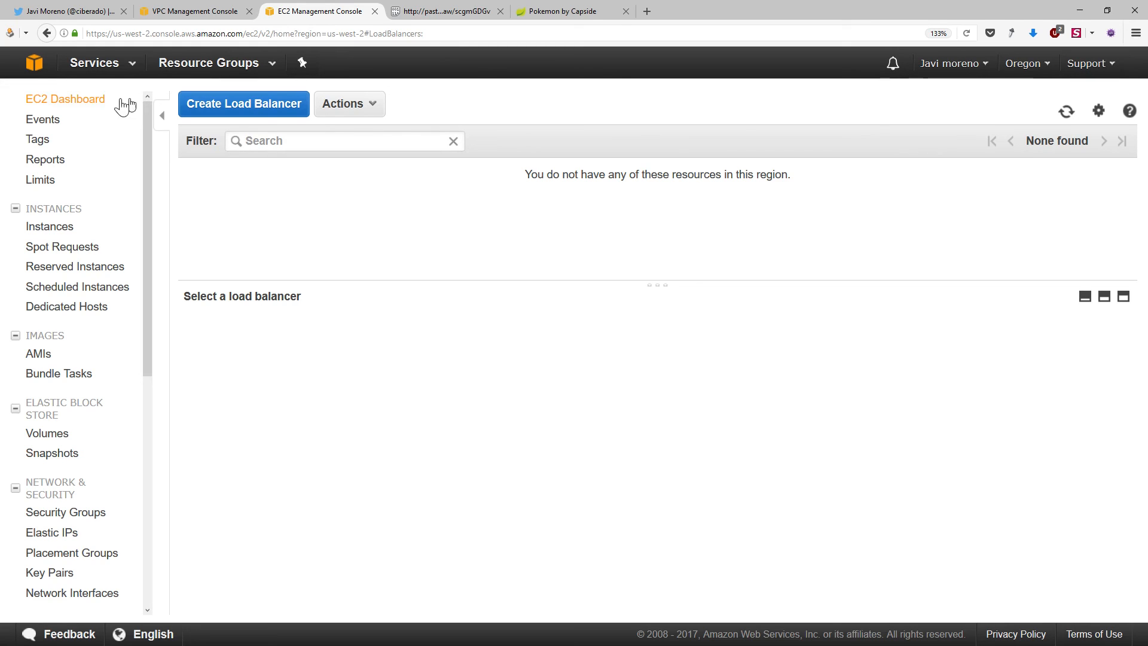
Switch from EC2 to the VPC service and open the list of VPCs
click(89, 65)
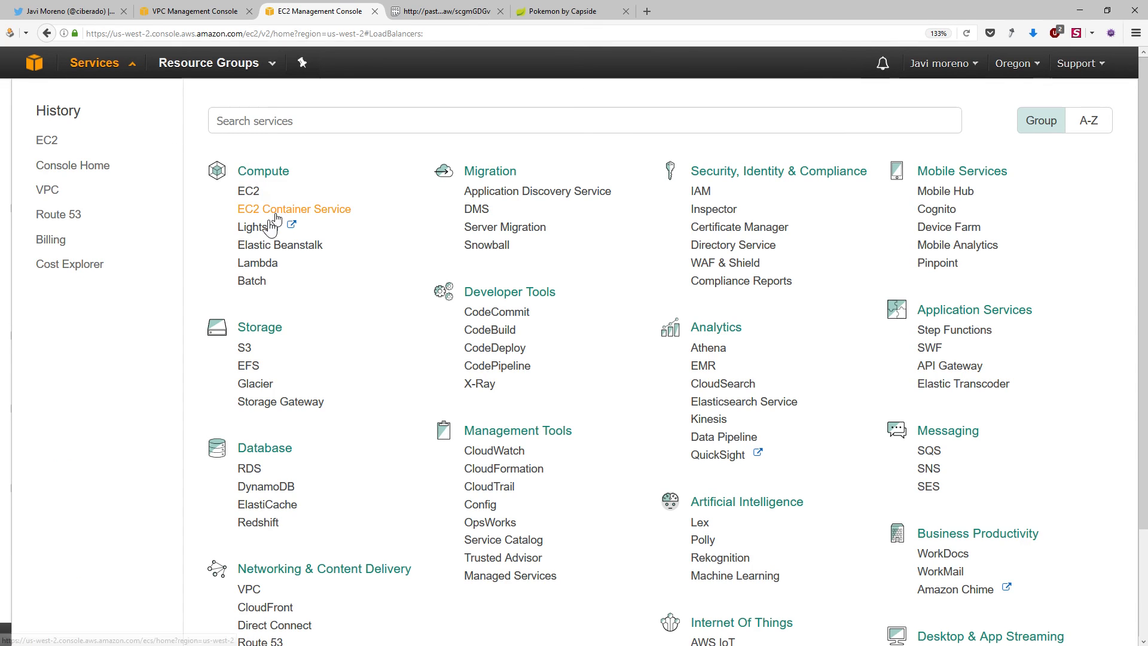
click(46, 190)
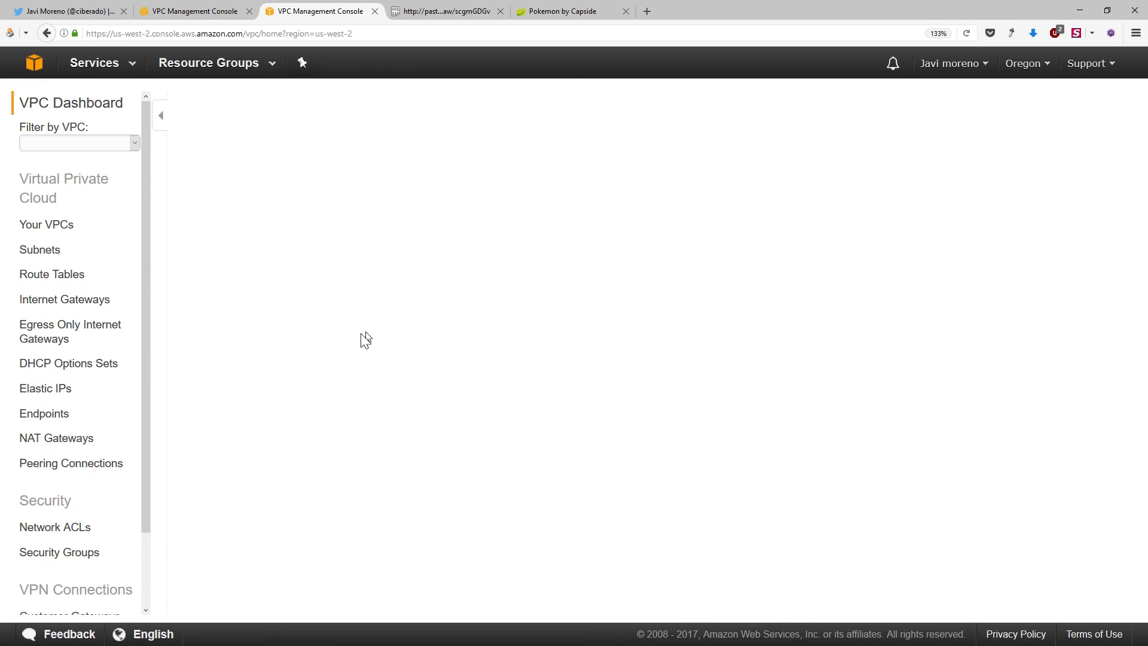
click(203, 251)
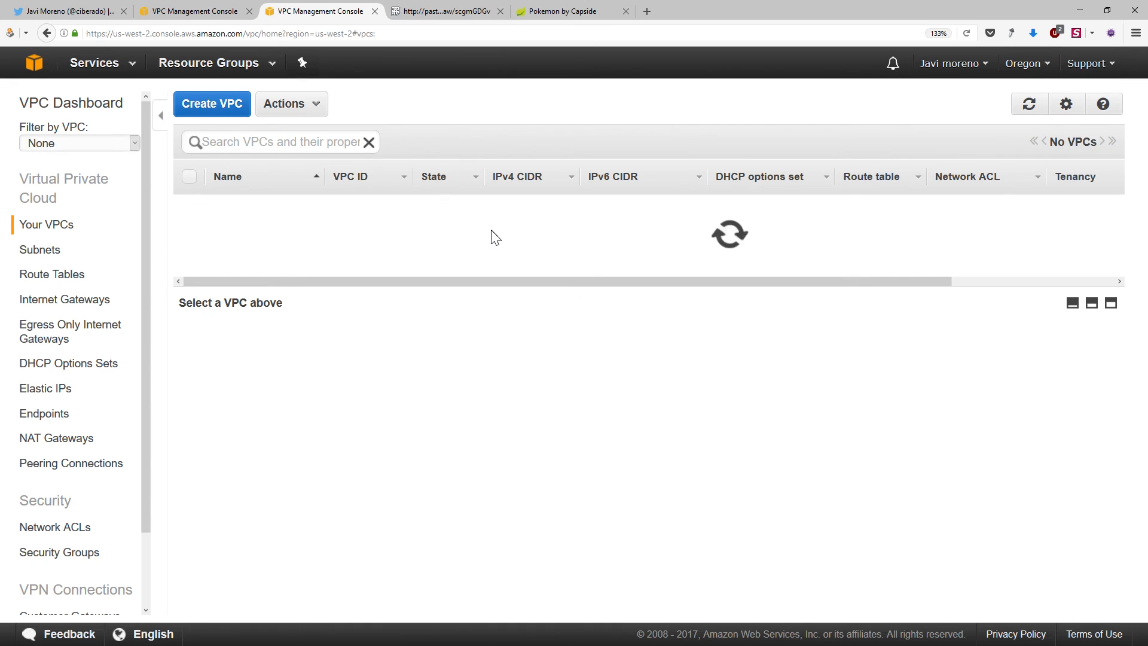
Try to delete pokemon-vpc together with its associated network objects
right_click(277, 230)
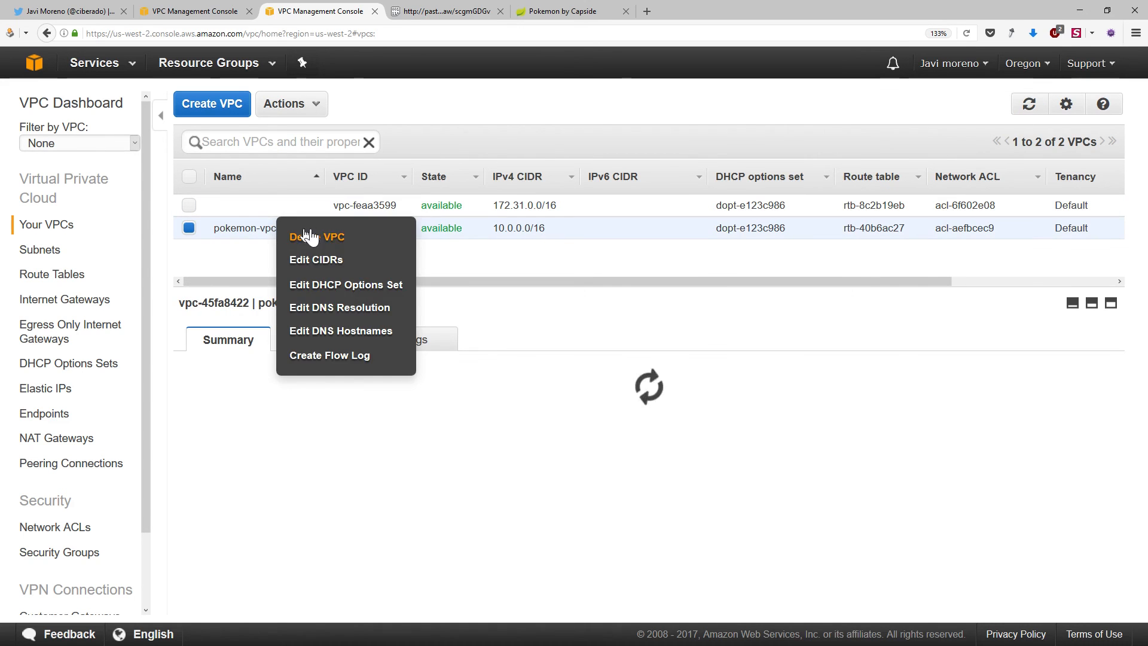
click(310, 235)
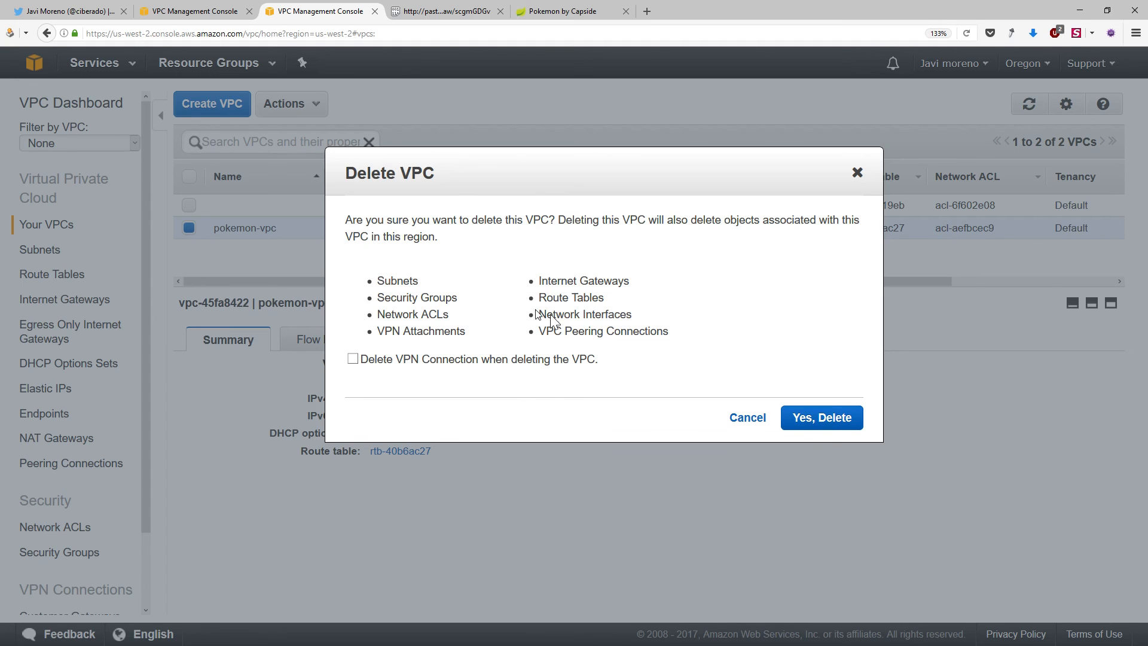
click(852, 416)
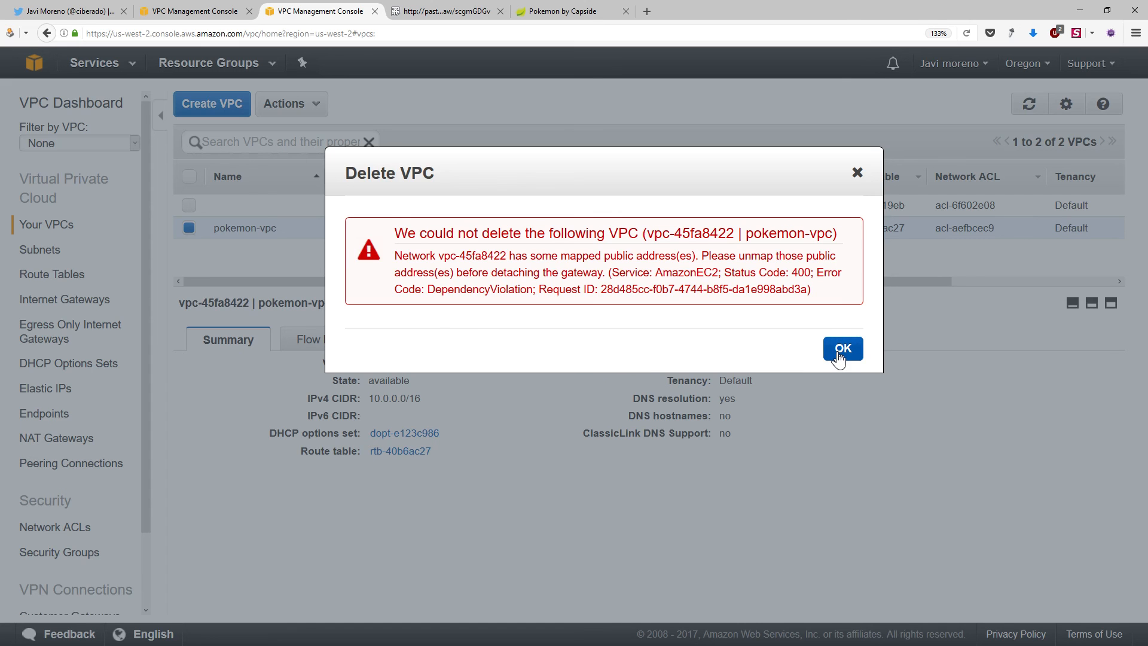
click(838, 353)
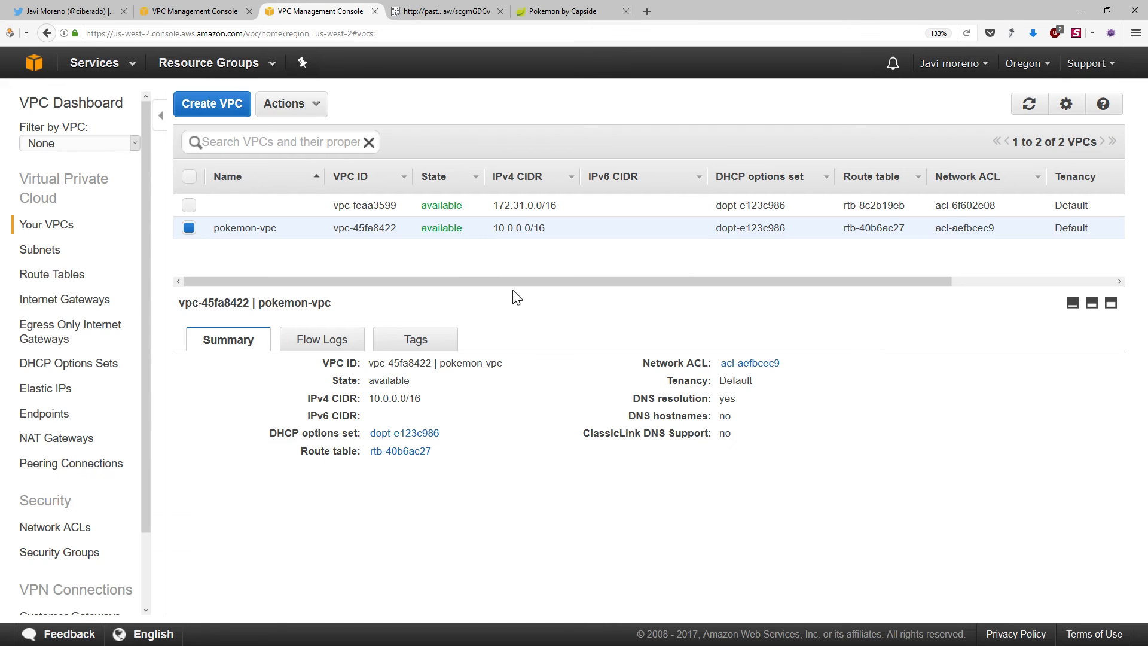
Retry the deletion of pokemon-vpc and its associated objects, and switch to the open Twitter profile
right_click(257, 237)
click(272, 234)
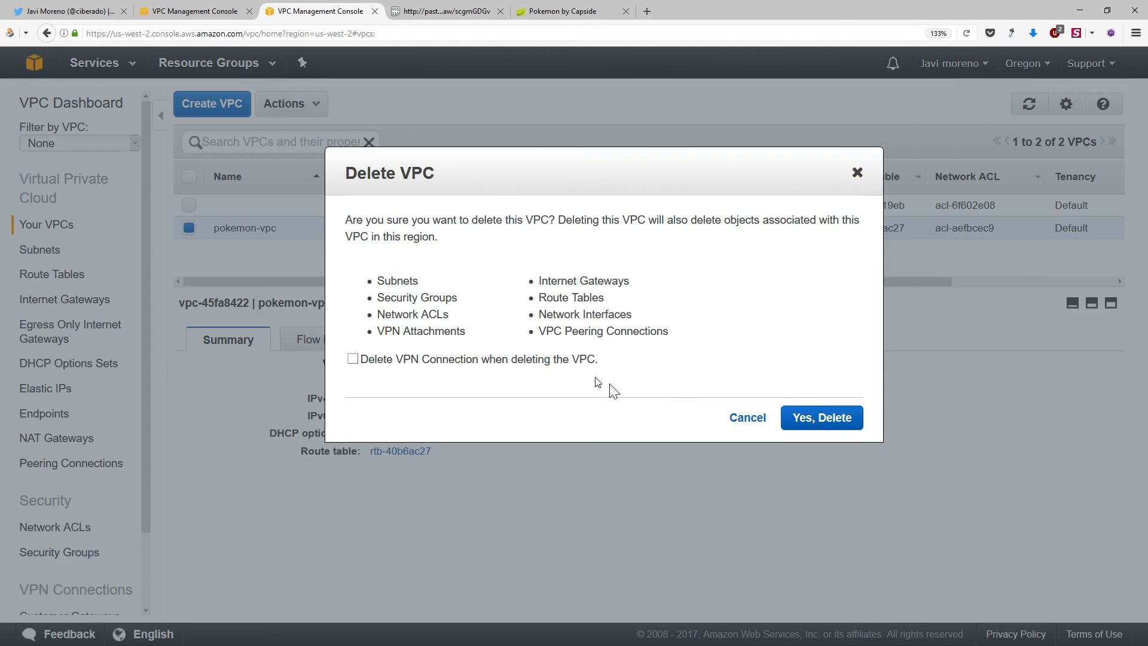
click(800, 417)
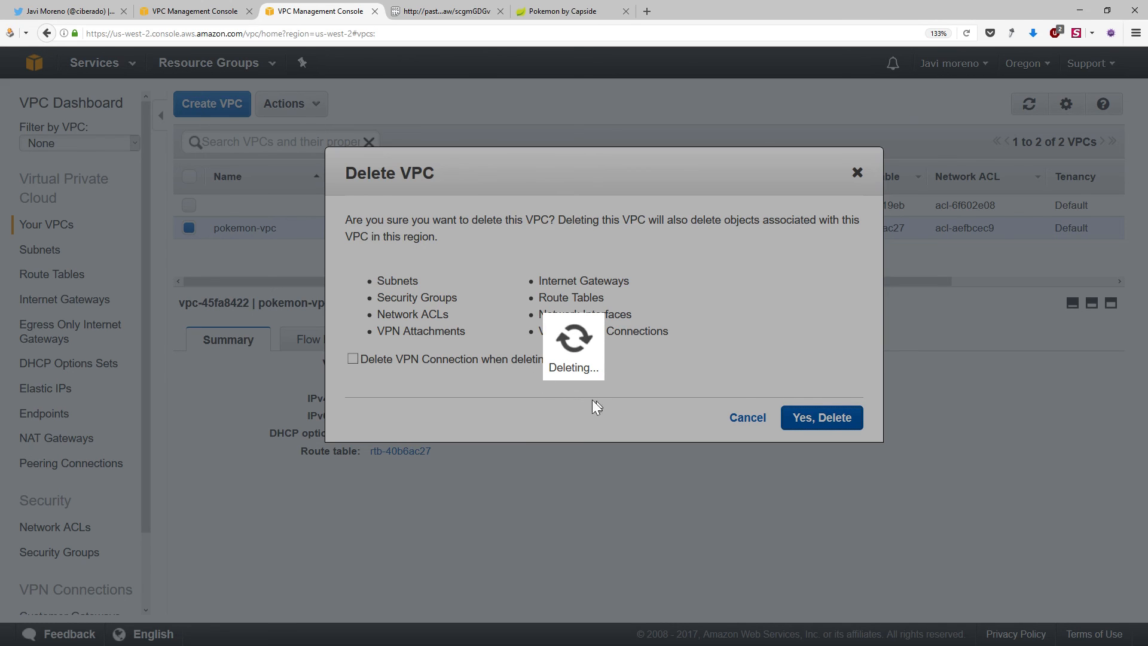
click(69, 11)
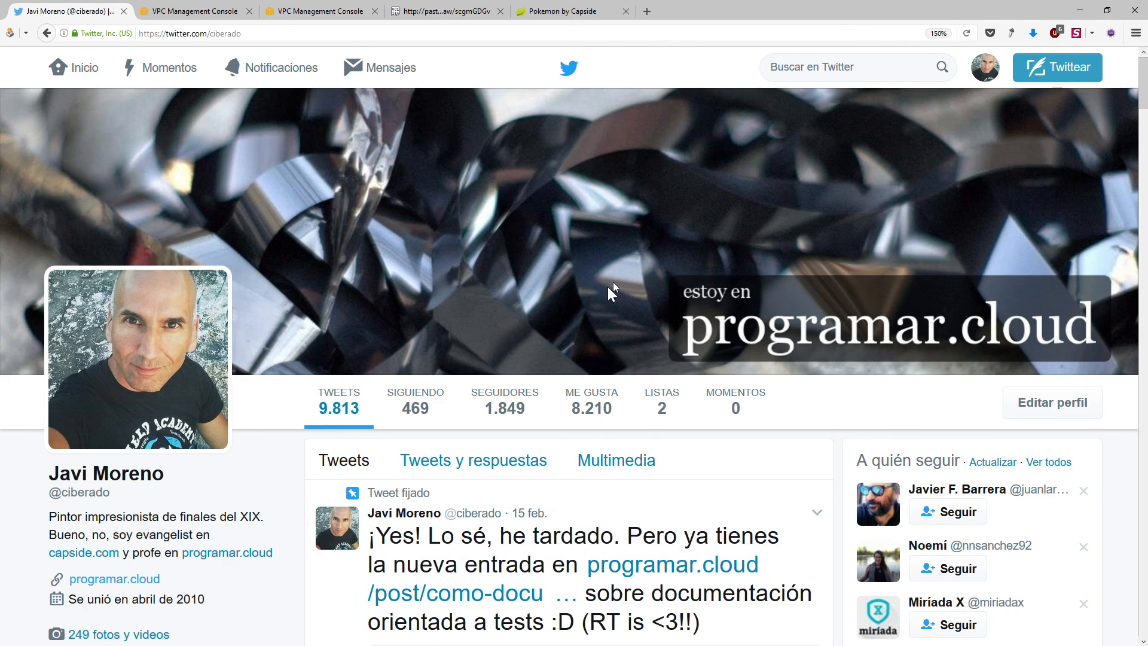